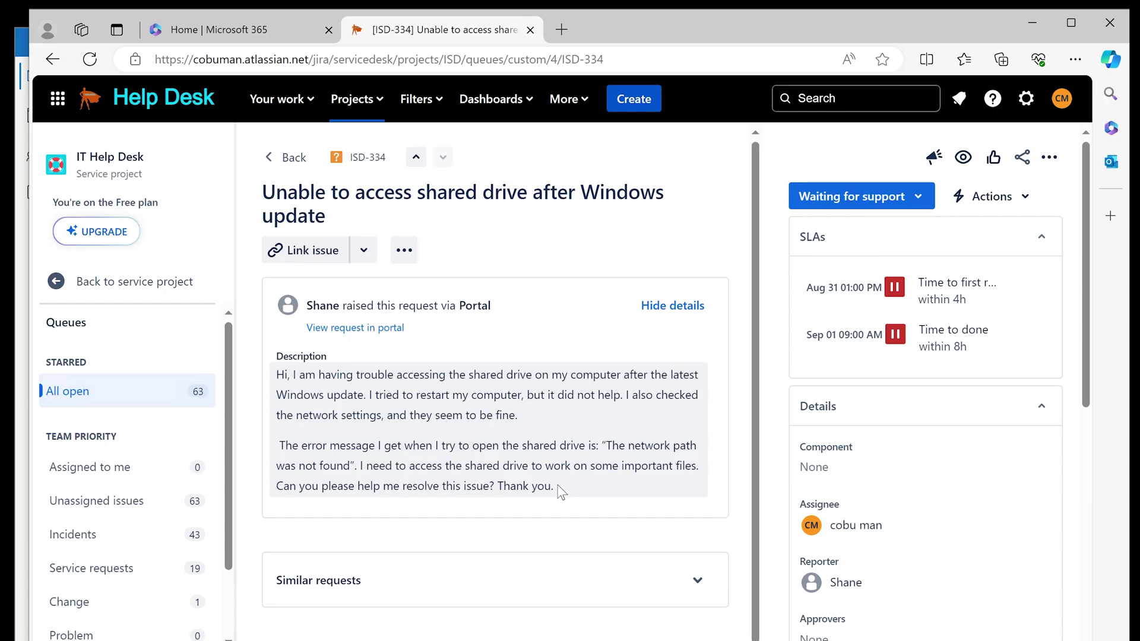
Highlight the ticket title and parts of the description, then leave editing without changes
{"action": "left_click_drag", "start_coordinate": [261, 191], "coordinate": [389, 211]}
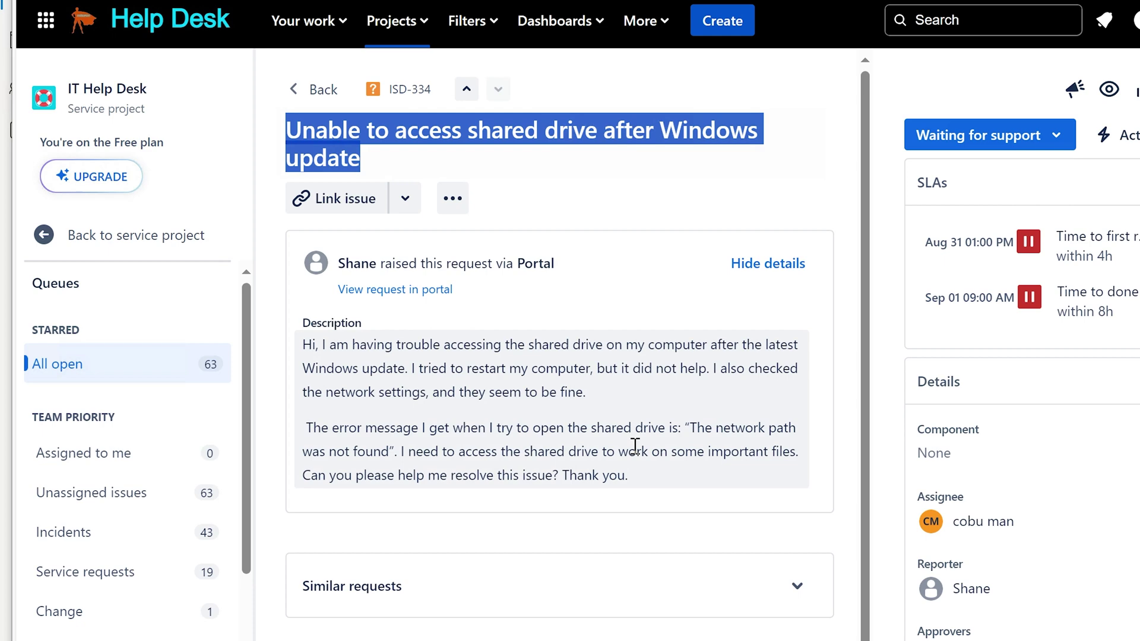
{"action": "left_click", "coordinate": [628, 456]}
{"action": "left_click_drag", "start_coordinate": [326, 333], "coordinate": [705, 392]}
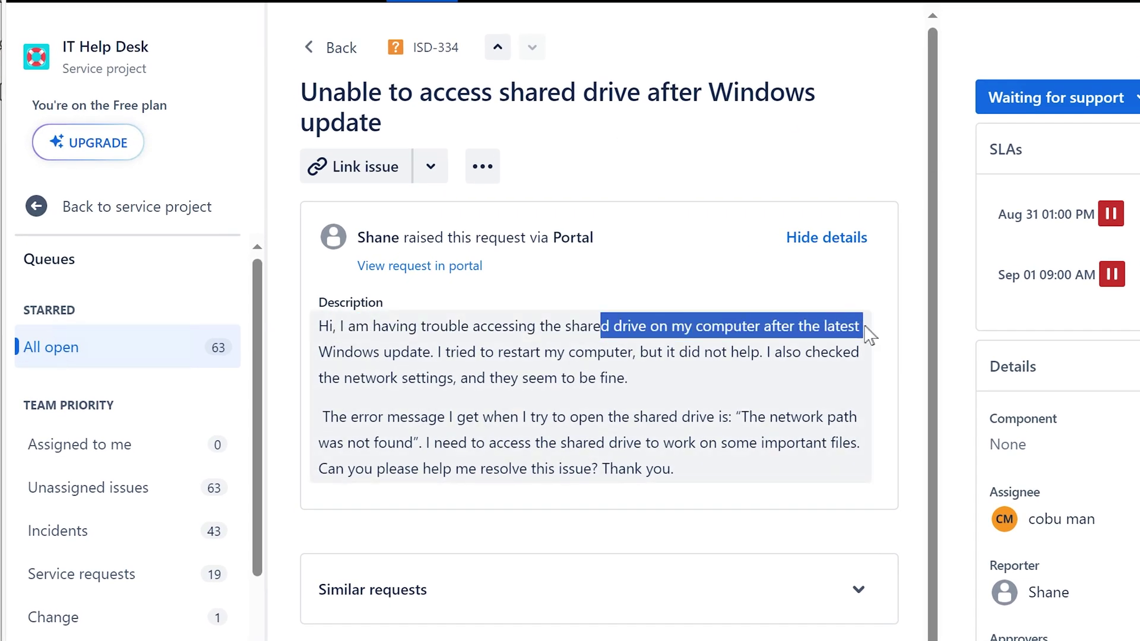
{"action": "left_click", "coordinate": [435, 352]}
{"action": "left_click", "coordinate": [763, 355]}
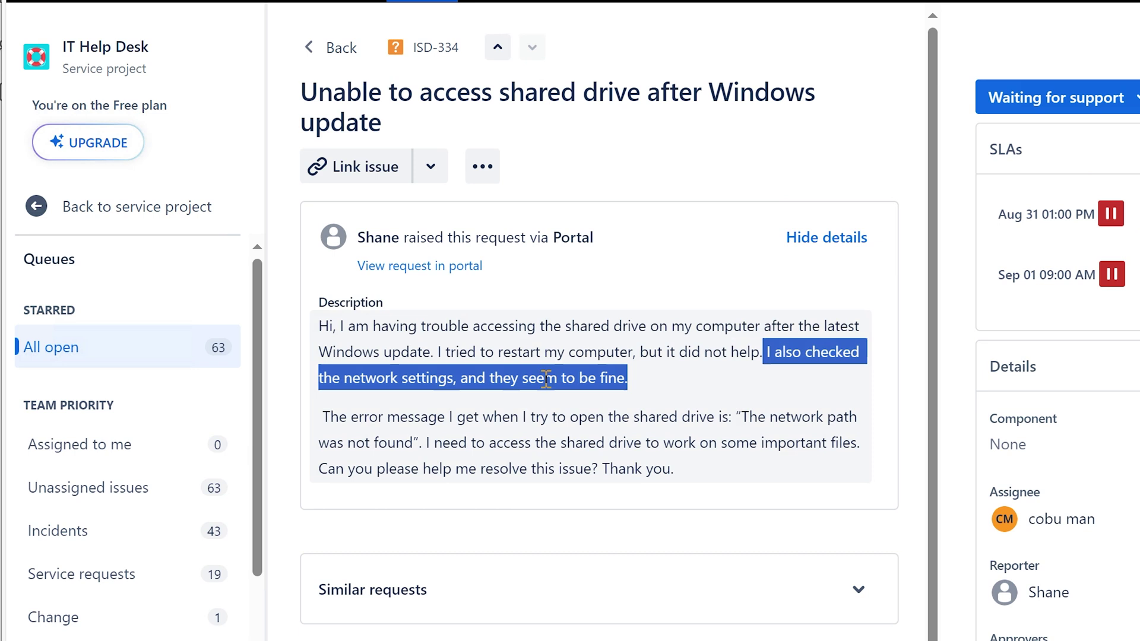
{"action": "left_click", "coordinate": [325, 423]}
{"action": "left_click_drag", "start_coordinate": [325, 423], "coordinate": [706, 472]}
{"action": "left_click", "coordinate": [771, 419]}
{"action": "left_click", "coordinate": [430, 439]}
{"action": "left_click", "coordinate": [581, 454]}
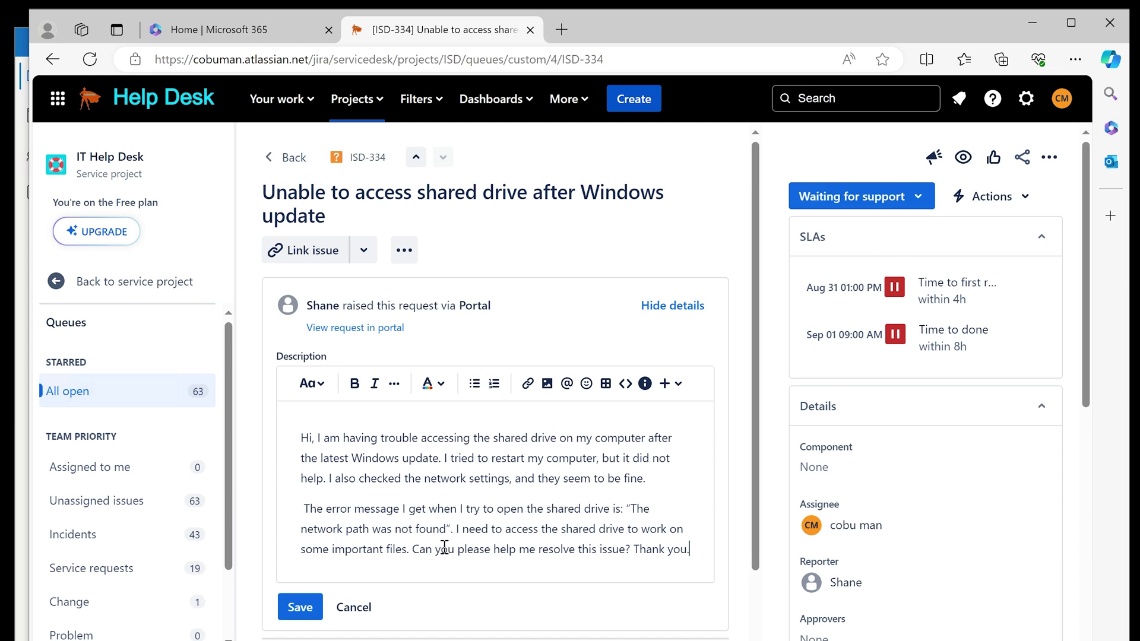
{"action": "left_click", "coordinate": [368, 608]}
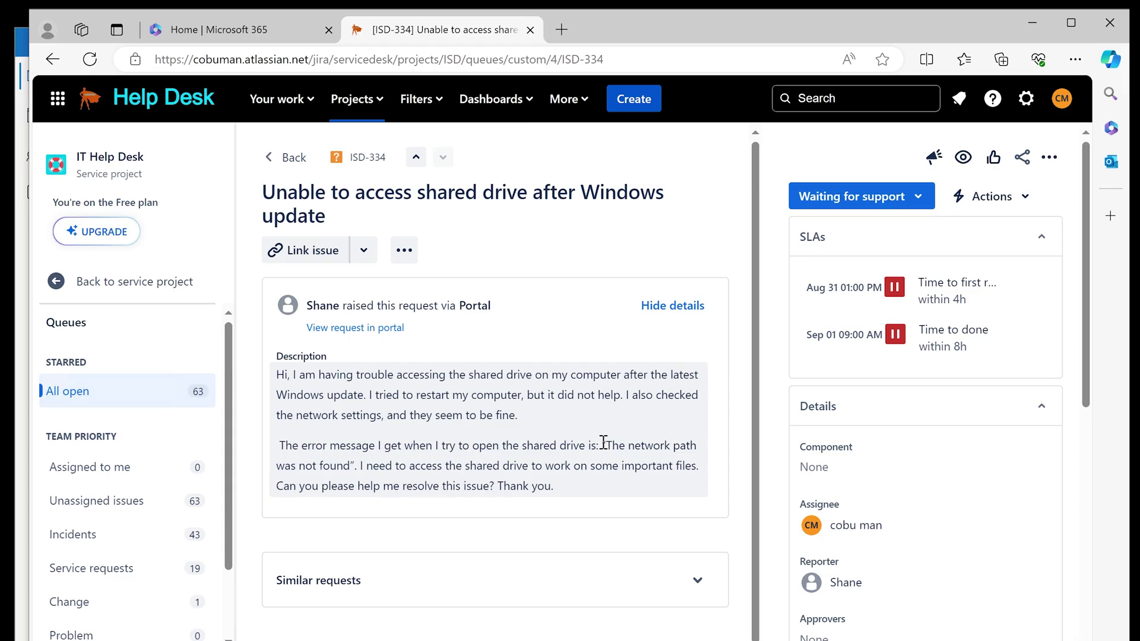
Highlight the error 'The network path was not found', then minimize the browser
{"action": "left_click_drag", "start_coordinate": [606, 442], "coordinate": [352, 468]}
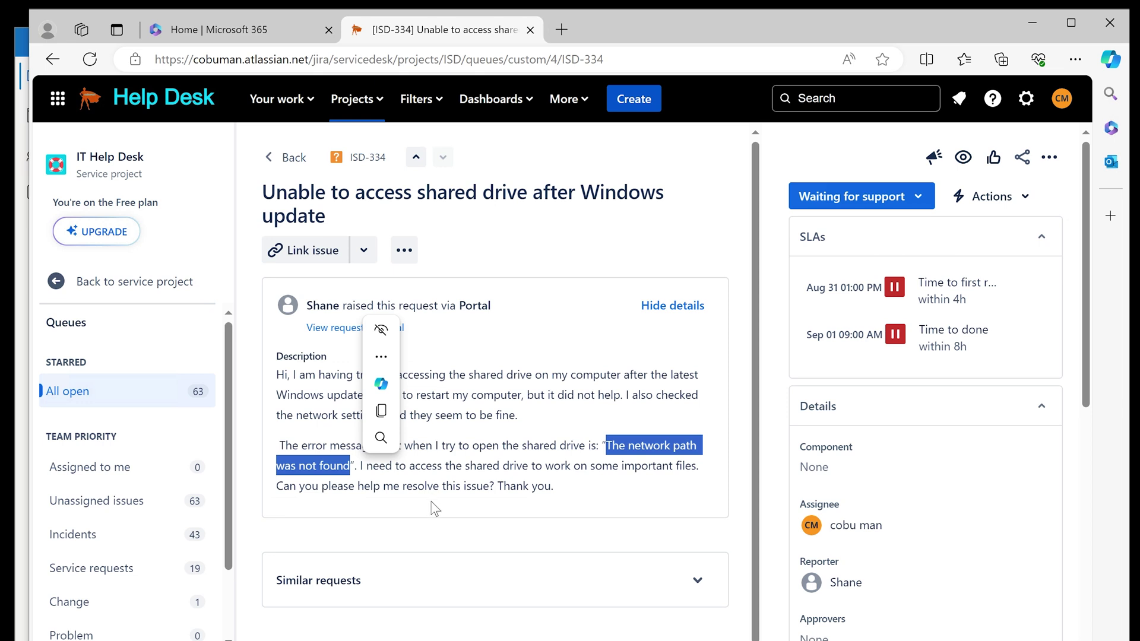
{"action": "left_click", "coordinate": [487, 426]}
{"action": "left_click_drag", "start_coordinate": [295, 415], "coordinate": [530, 422]}
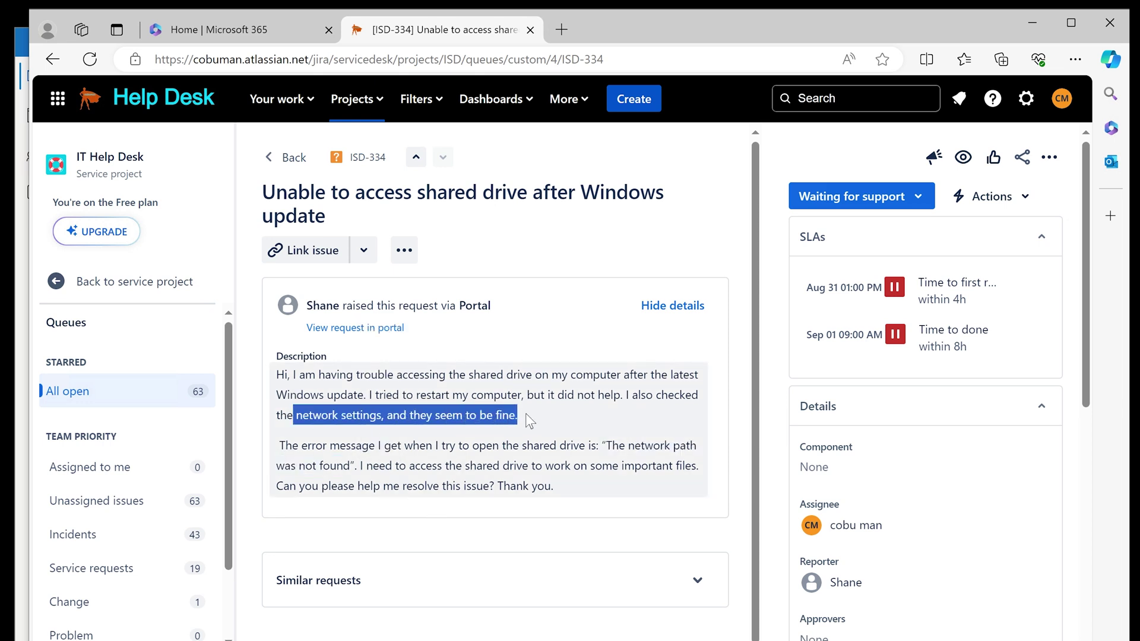
{"action": "left_click", "coordinate": [635, 477]}
{"action": "left_click_drag", "start_coordinate": [607, 444], "coordinate": [433, 446]}
{"action": "left_click_drag", "start_coordinate": [356, 464], "coordinate": [605, 438]}
{"action": "left_click", "coordinate": [358, 466]}
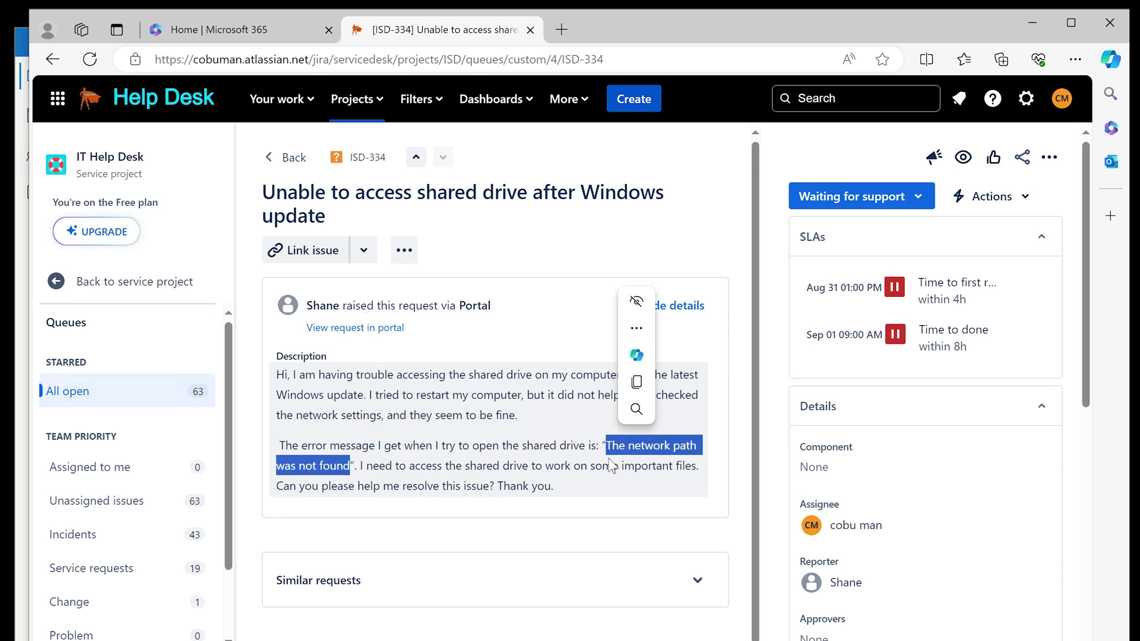
{"action": "left_click", "coordinate": [594, 468]}
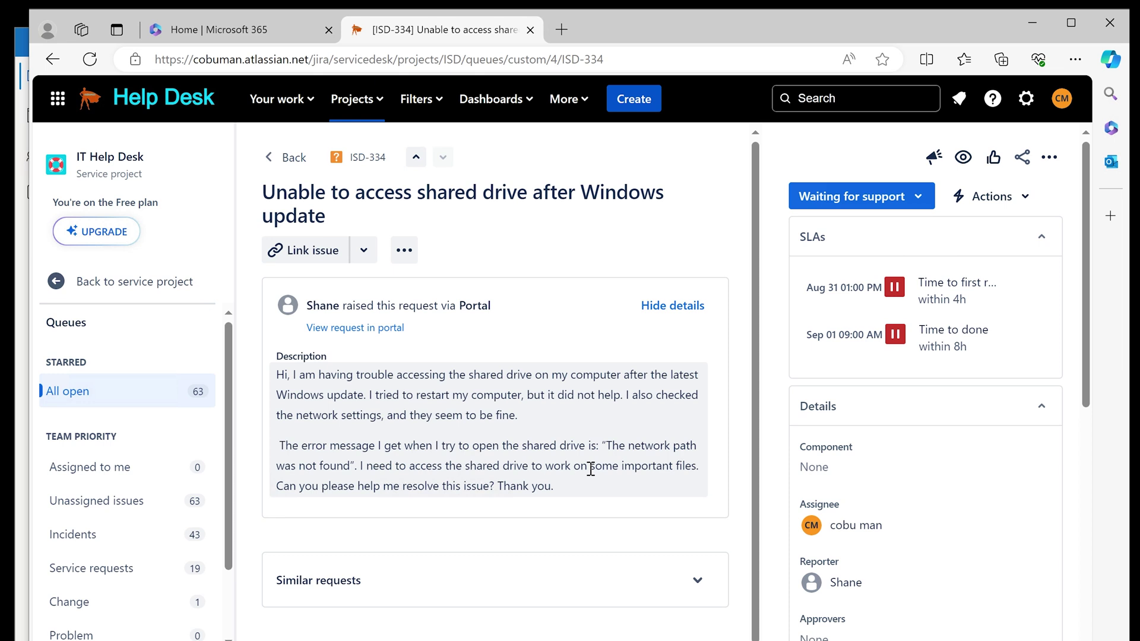
{"action": "left_click", "coordinate": [1035, 26]}
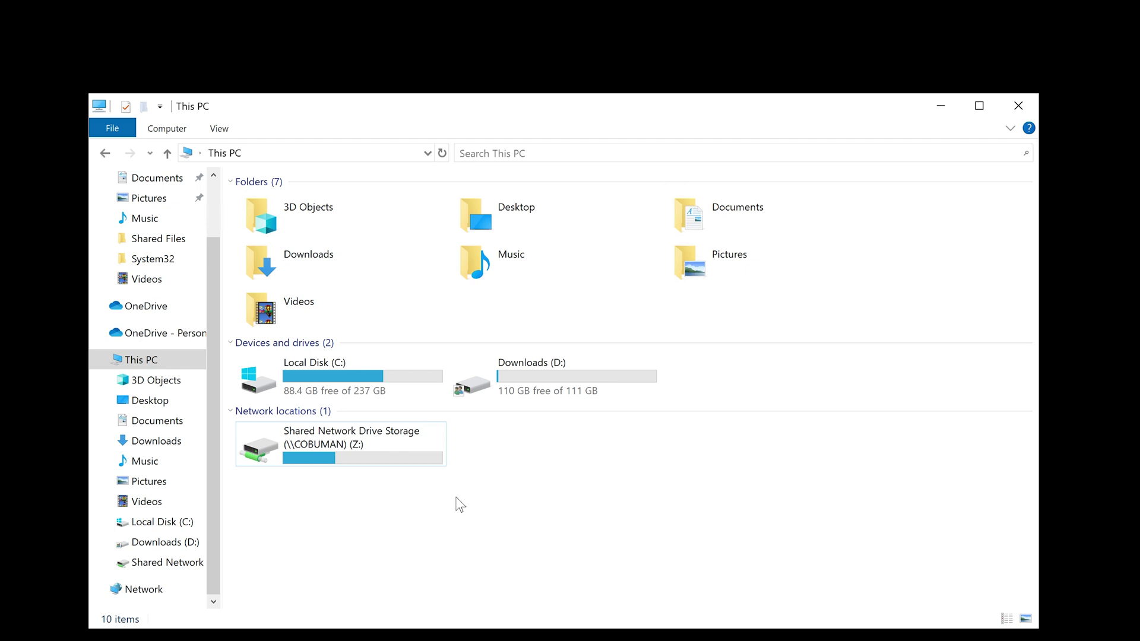
{"action": "left_click", "coordinate": [408, 458]}
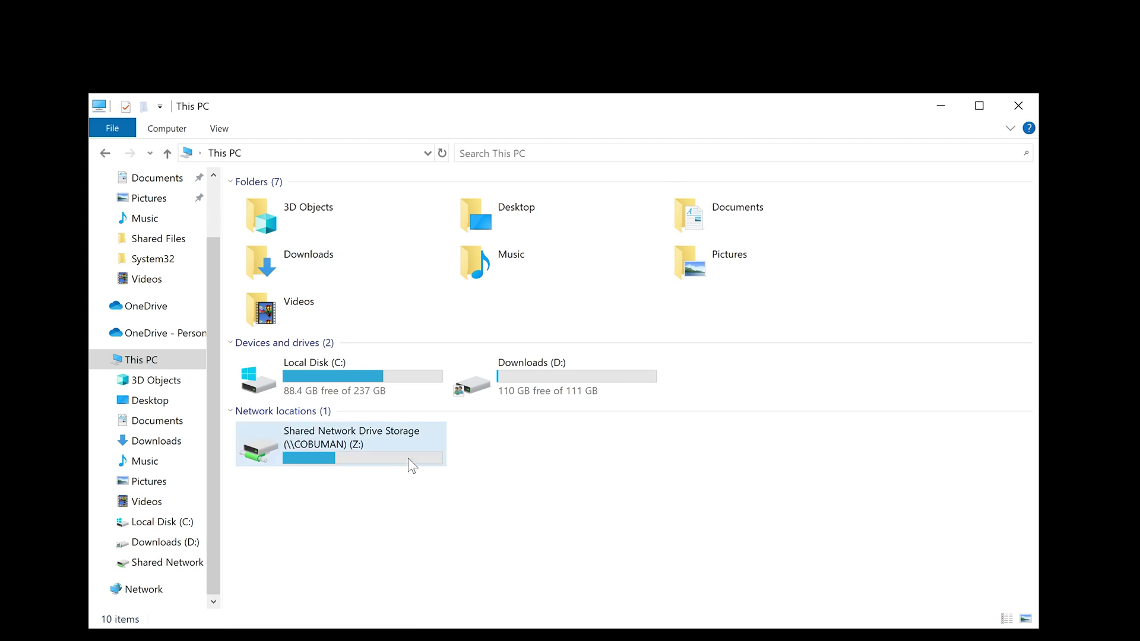
{"action": "double_click", "coordinate": [347, 456]}
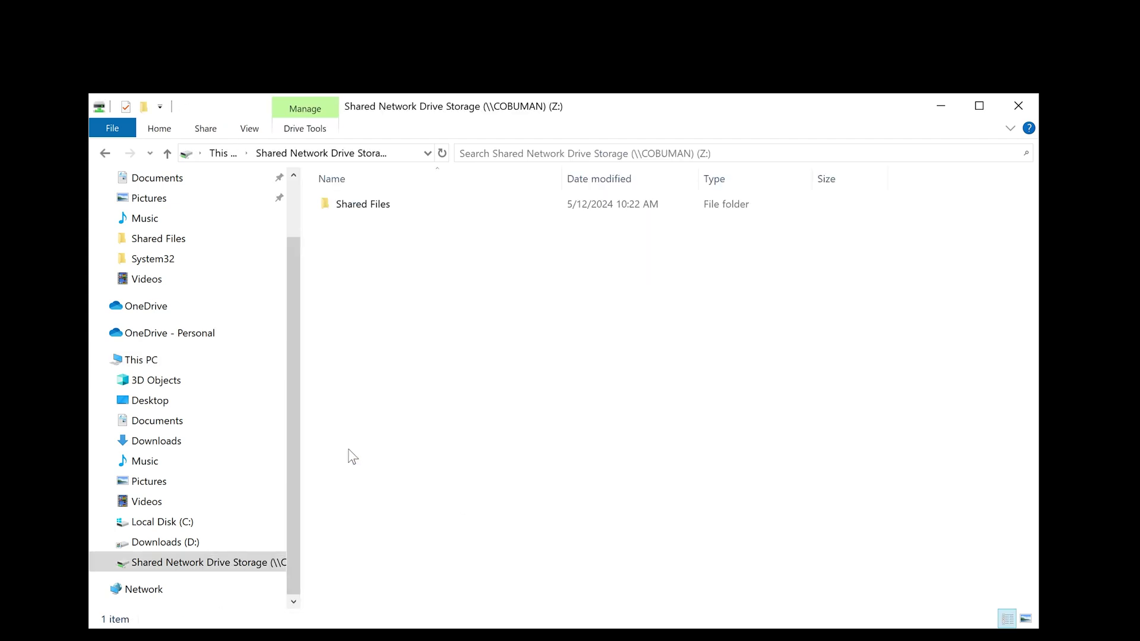
{"action": "double_click", "coordinate": [389, 209]}
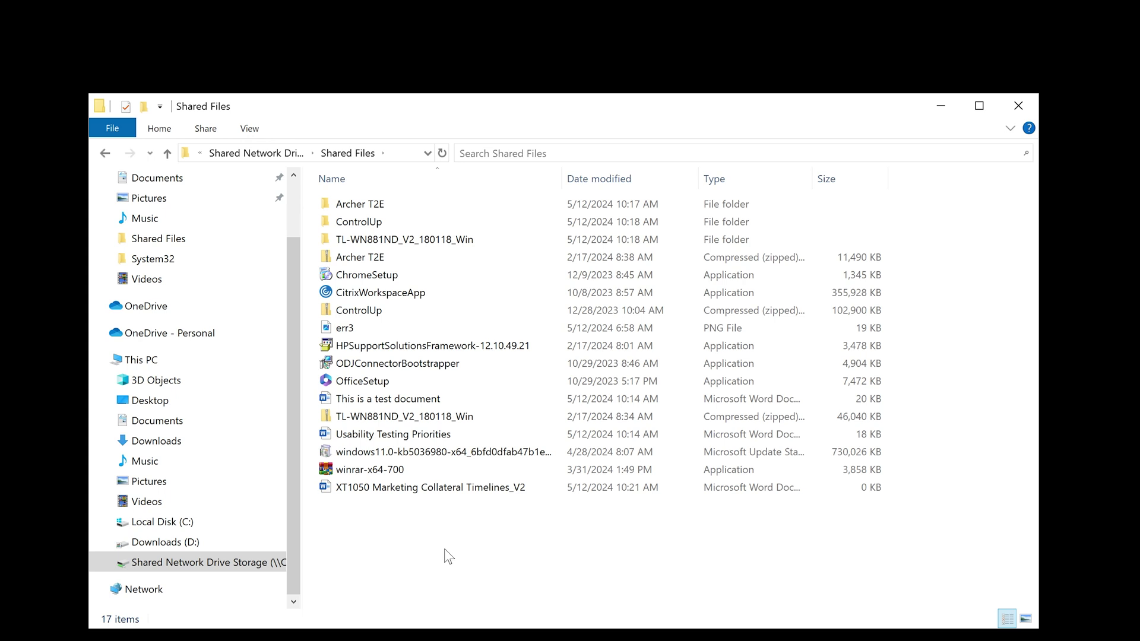
{"action": "type", "text": "this"}
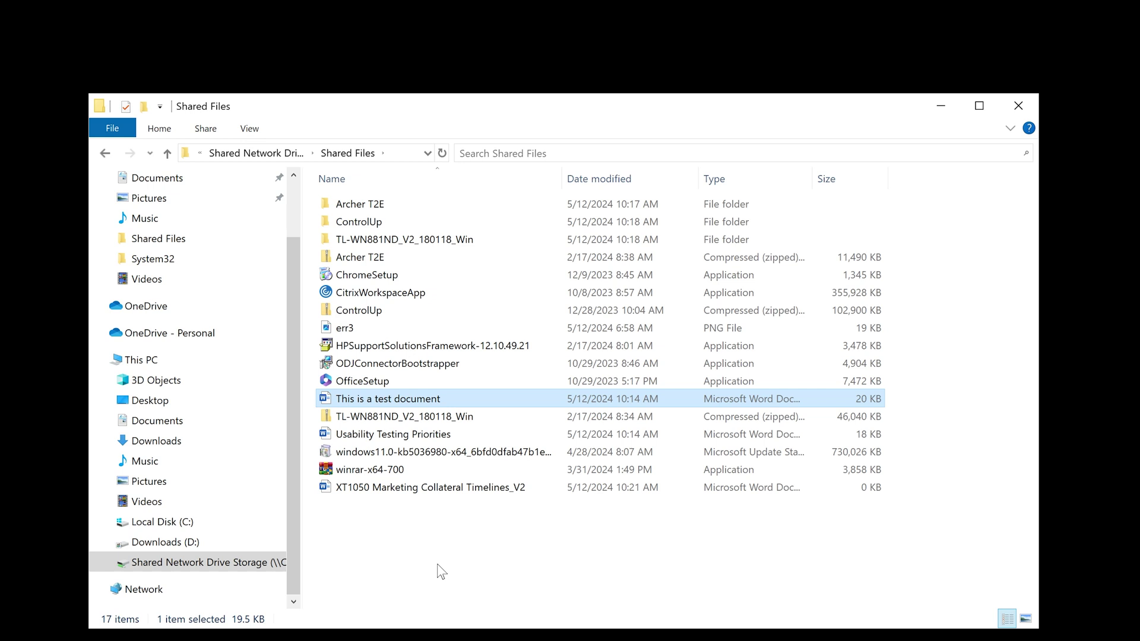
{"action": "left_click", "coordinate": [105, 153]}
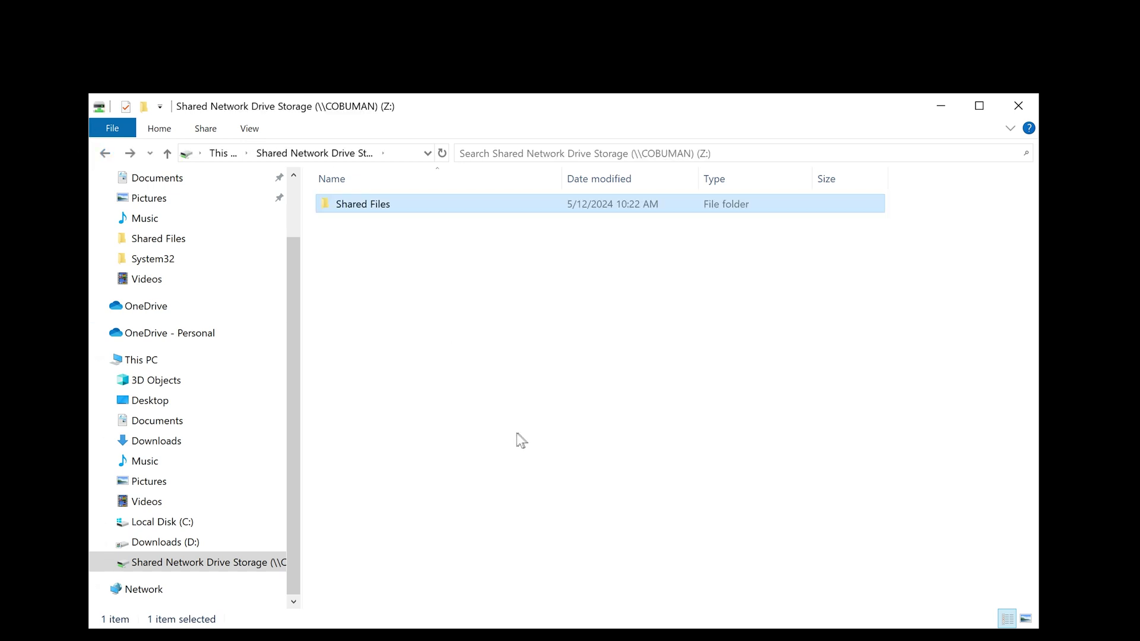
{"action": "left_click", "coordinate": [105, 153]}
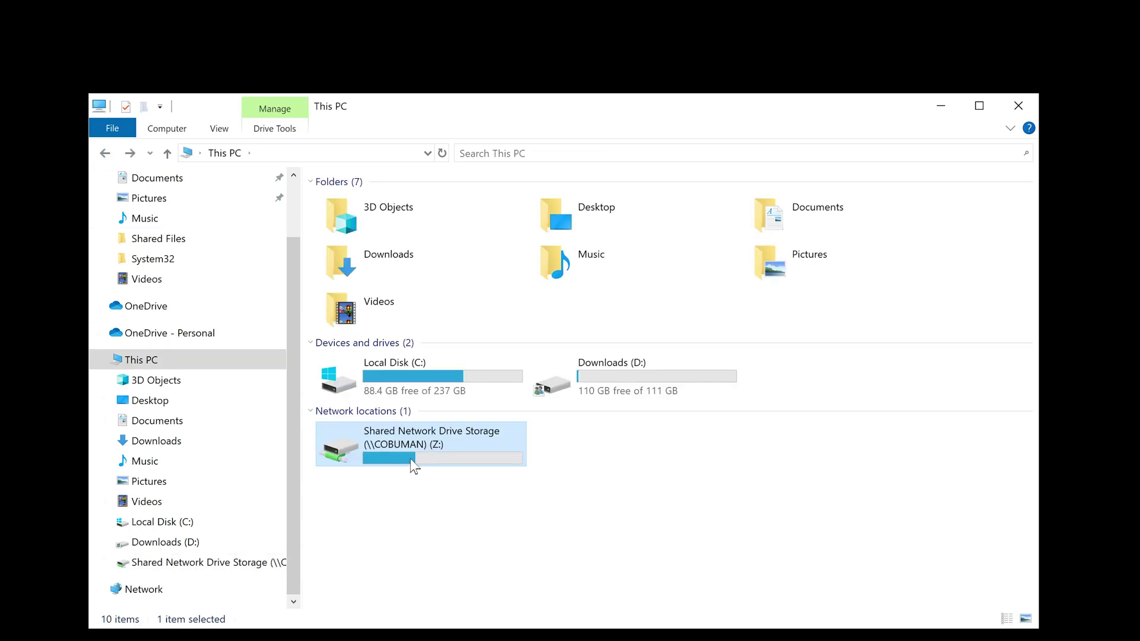
{"action": "left_click", "coordinate": [524, 518]}
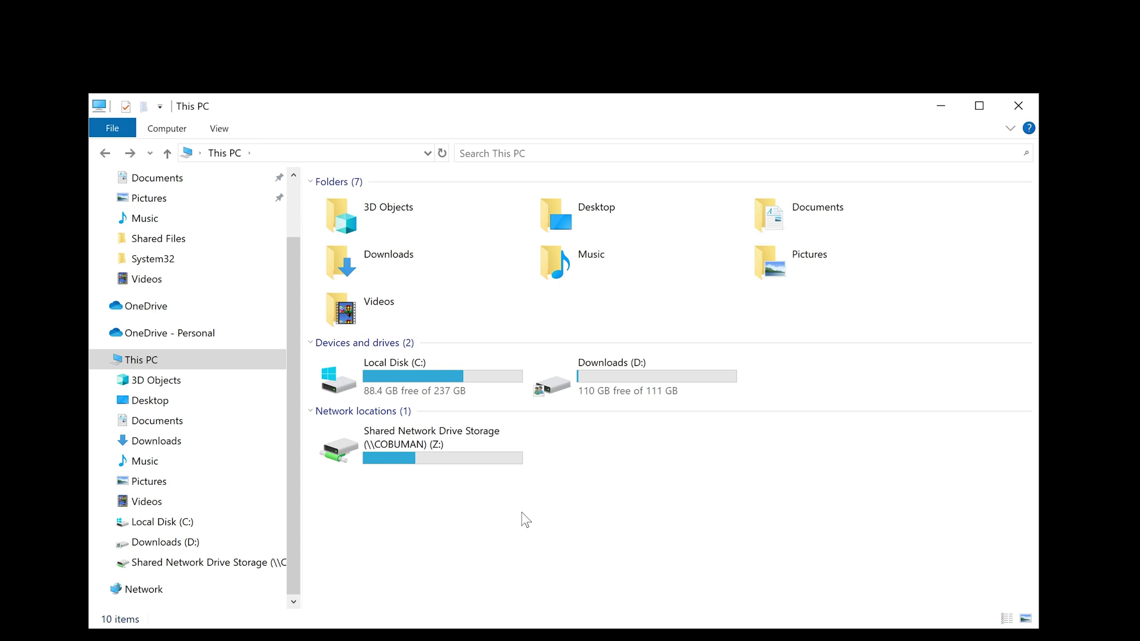
{"action": "mouse_move", "coordinate": [466, 640]}
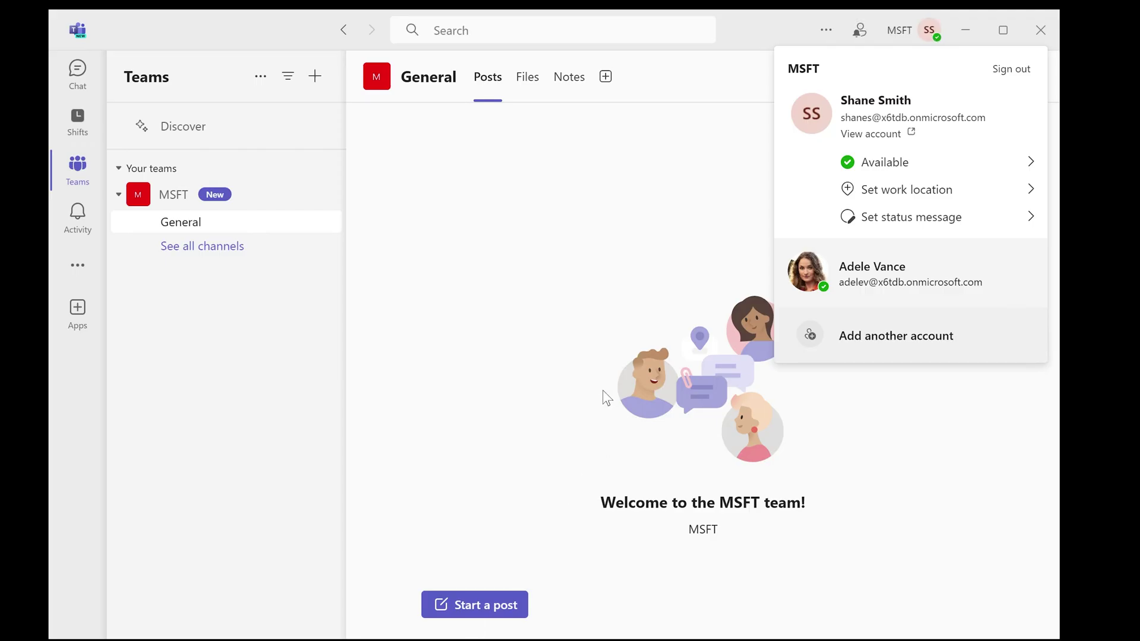
Dismiss the account menu and go from Chat back to the MSFT team in the Teams list
{"action": "key", "text": "Escape"}
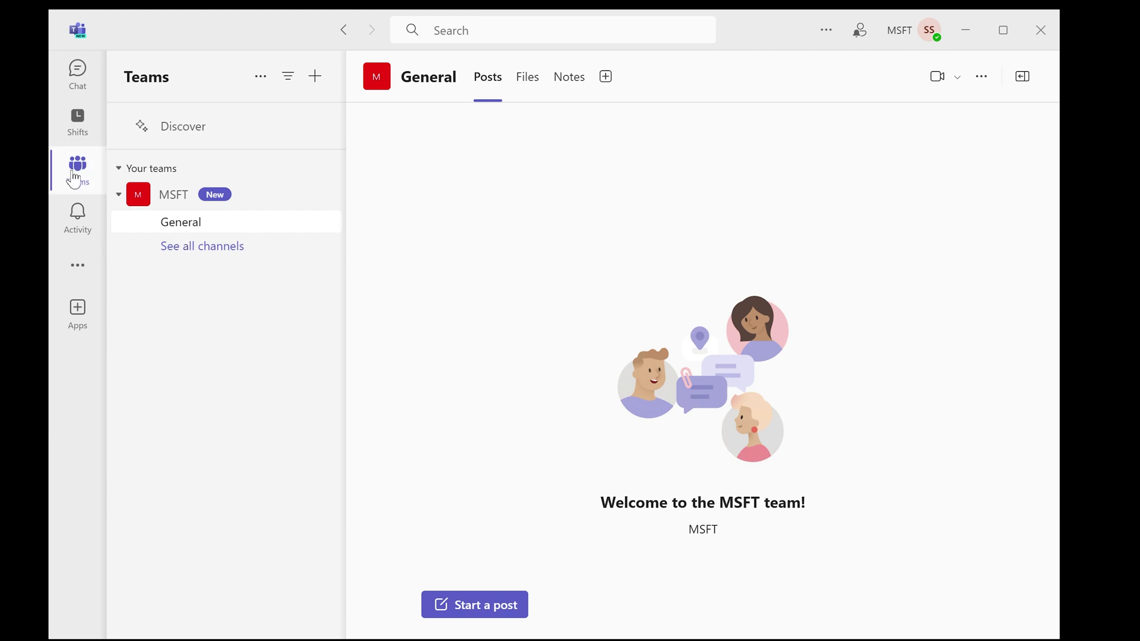
{"action": "left_click", "coordinate": [82, 71]}
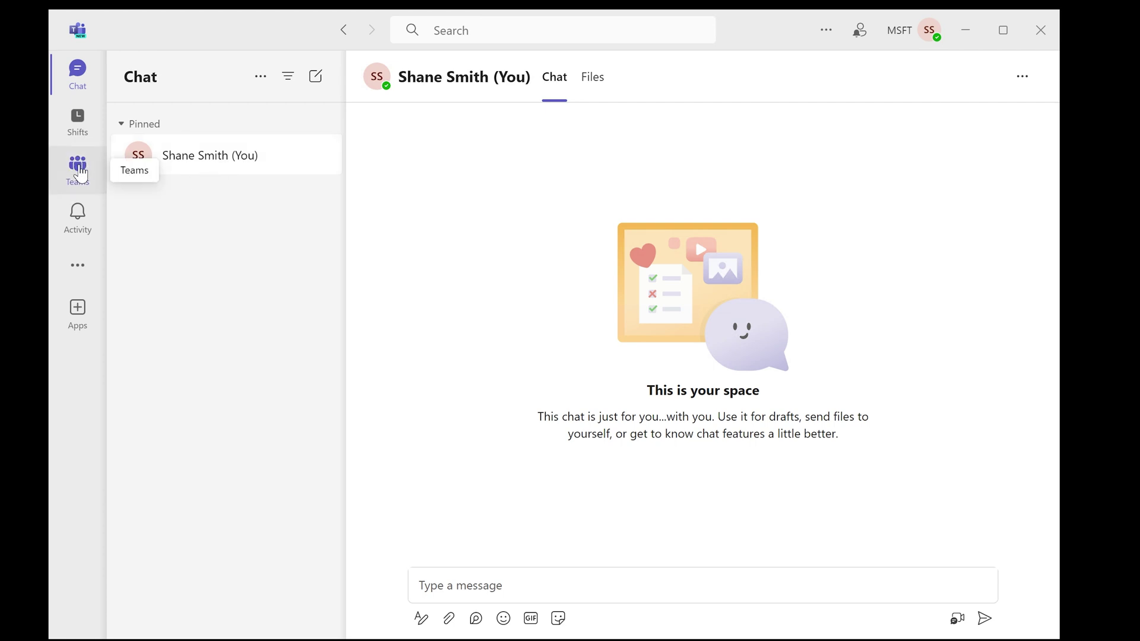
{"action": "left_click", "coordinate": [79, 169]}
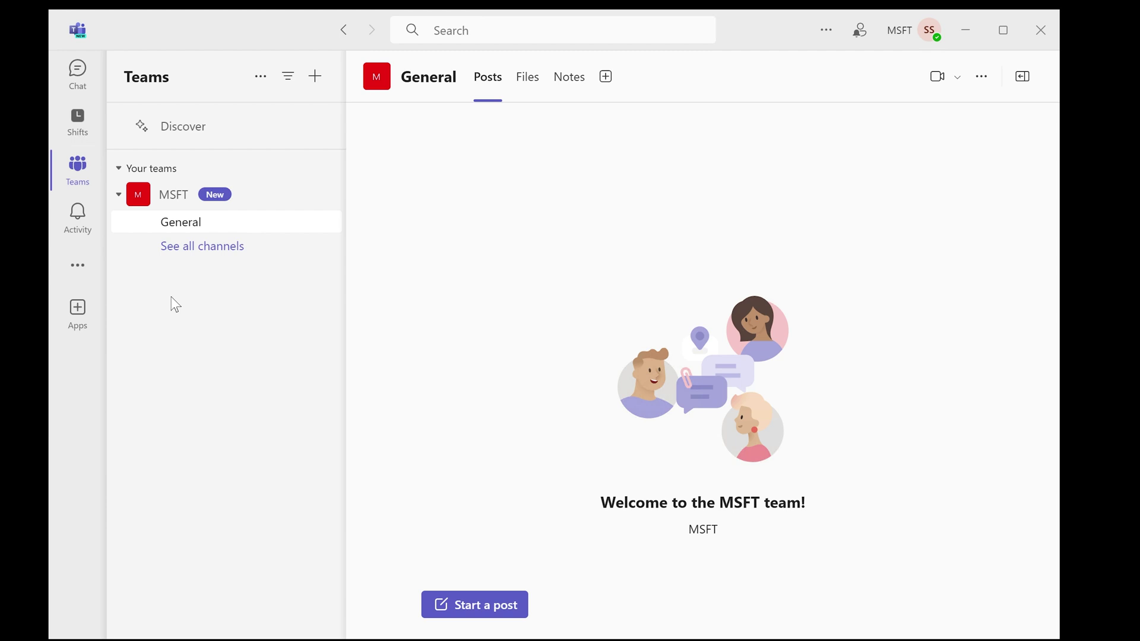
Look at the General channel's Files tab, then return to its Posts
{"action": "left_click", "coordinate": [527, 82]}
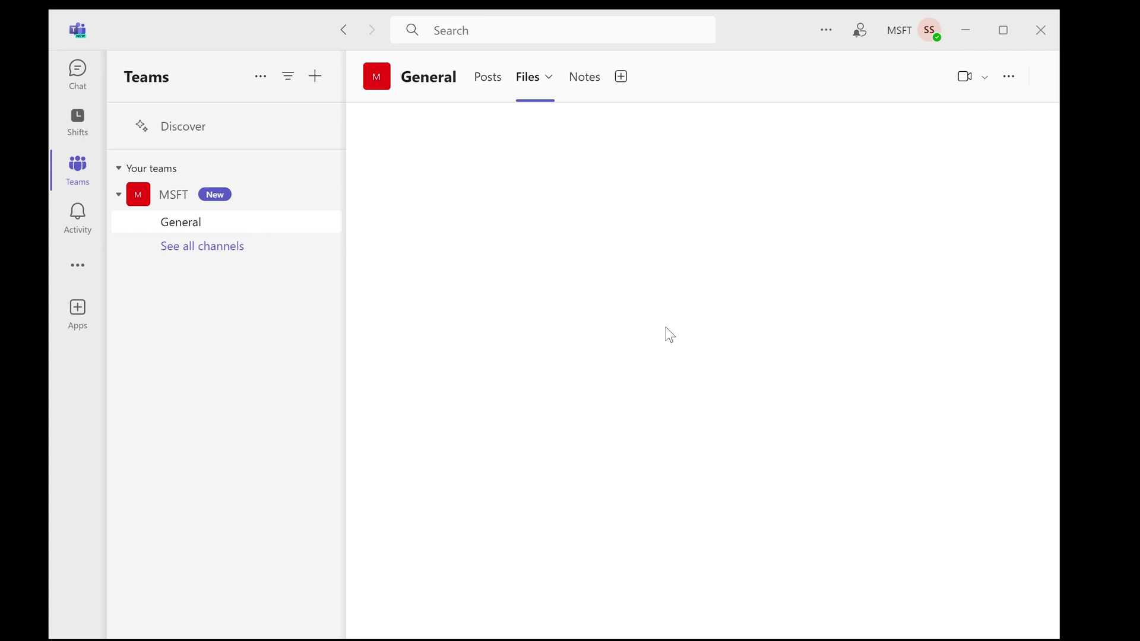
{"action": "left_click", "coordinate": [488, 92]}
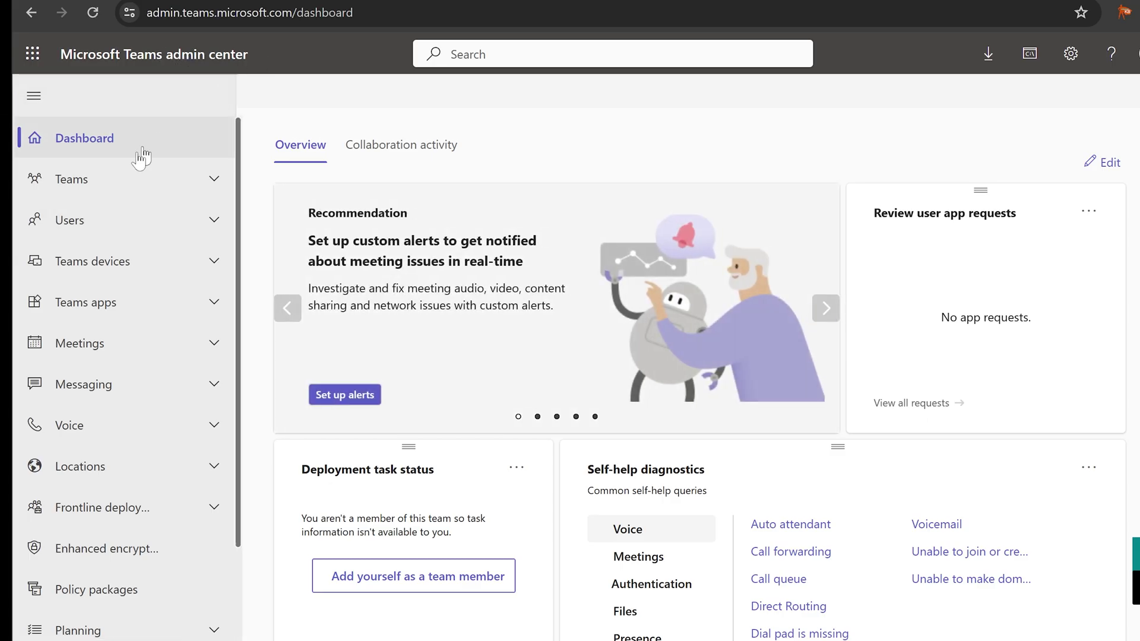
Go to Teams > Manage teams, review the 8 listed teams, and start adding a team
{"action": "left_click", "coordinate": [72, 181]}
{"action": "left_click", "coordinate": [84, 218]}
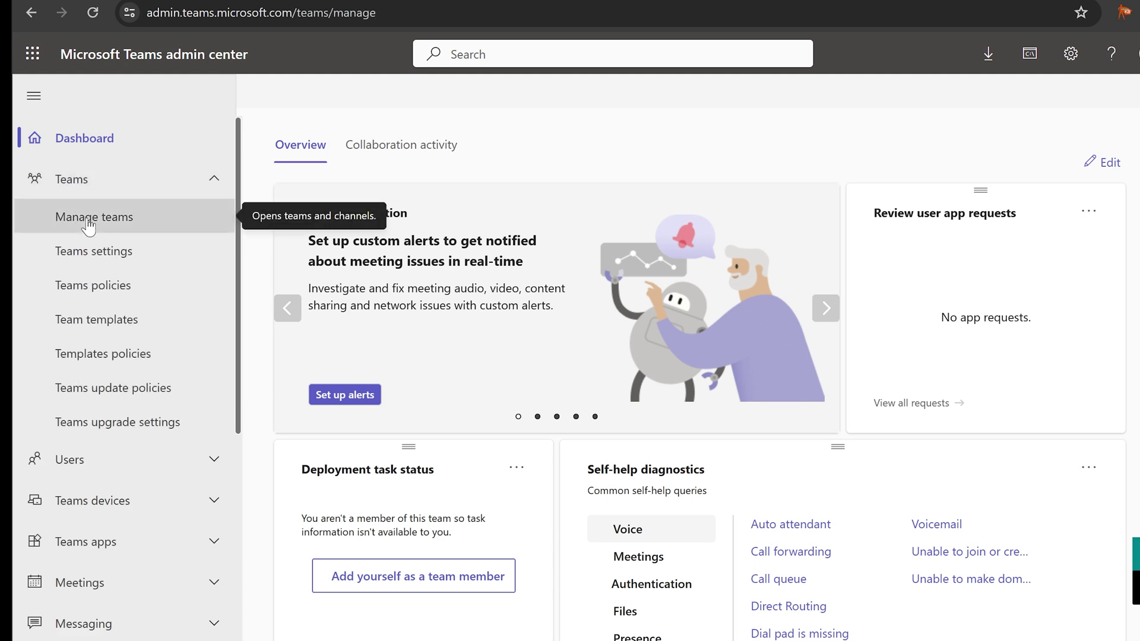
{"action": "scroll", "coordinate": [528, 520], "scroll_direction": "down", "scroll_amount": 4}
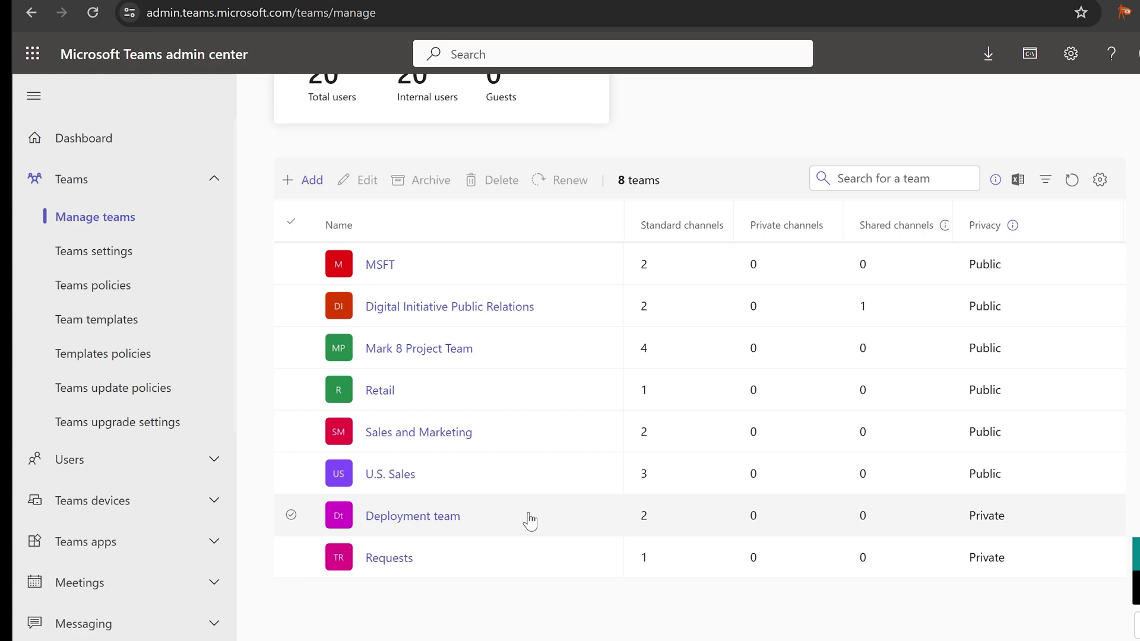
{"action": "scroll", "coordinate": [530, 521], "scroll_direction": "up", "scroll_amount": 3}
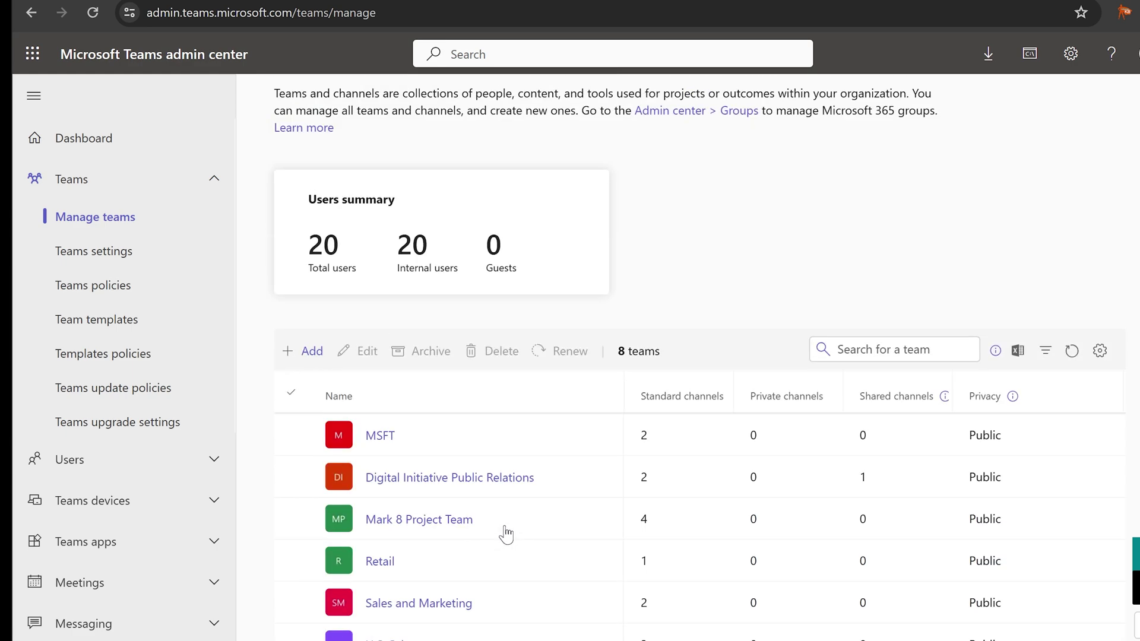
{"action": "left_click", "coordinate": [300, 353]}
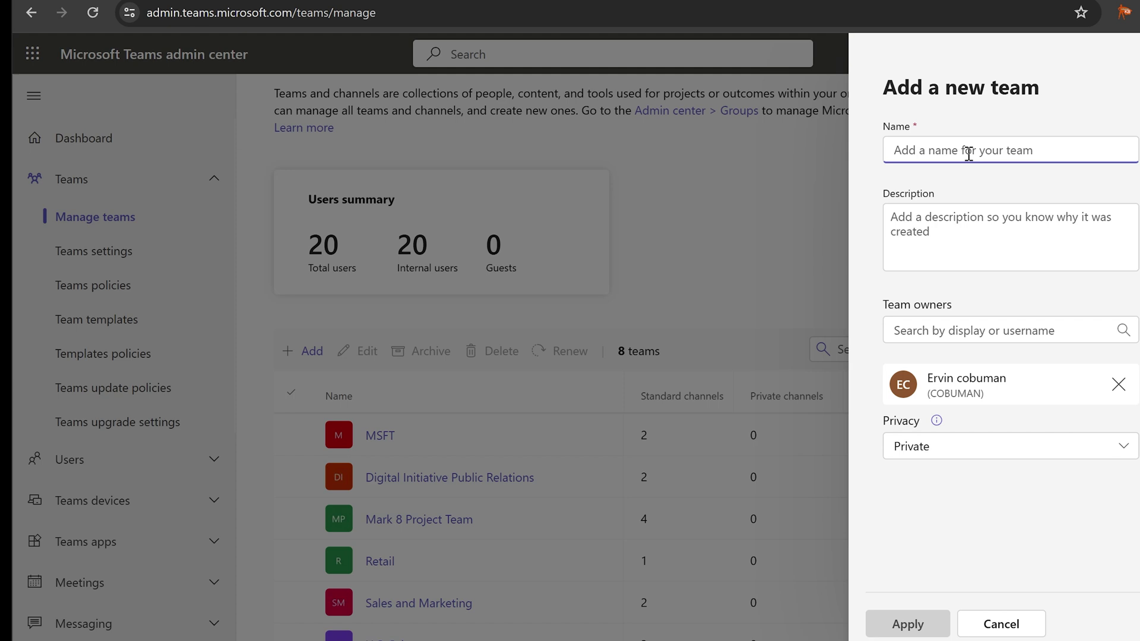
Name the team 'Finance Department Shared File Storage' and use the same text as its description
{"action": "type", "text": "Finance "}
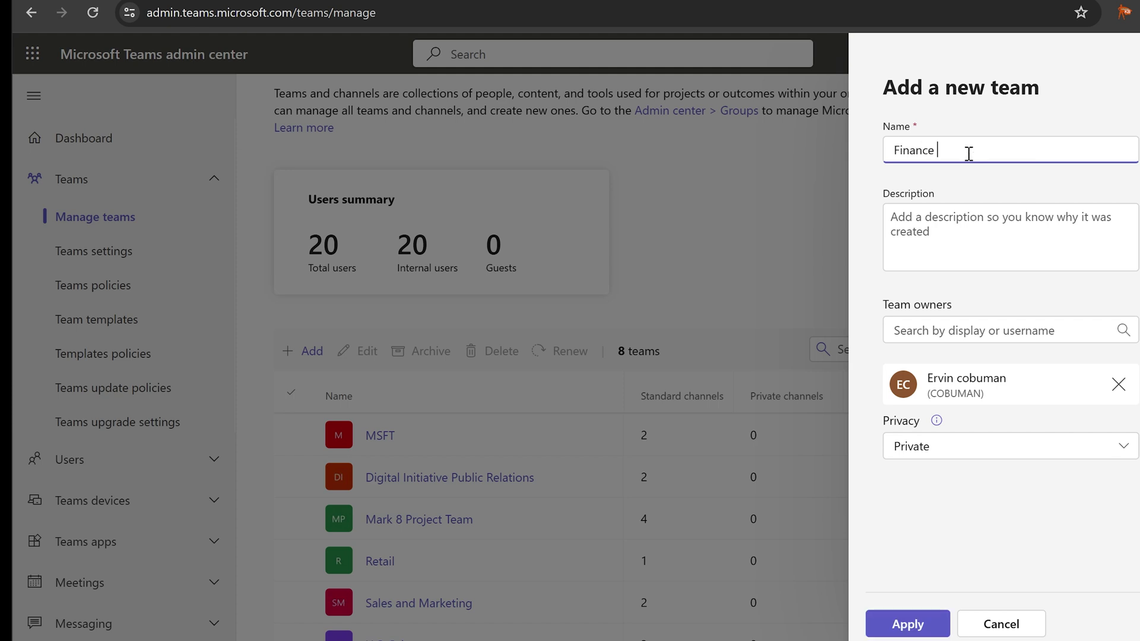
{"action": "type", "text": "Department Shared "}
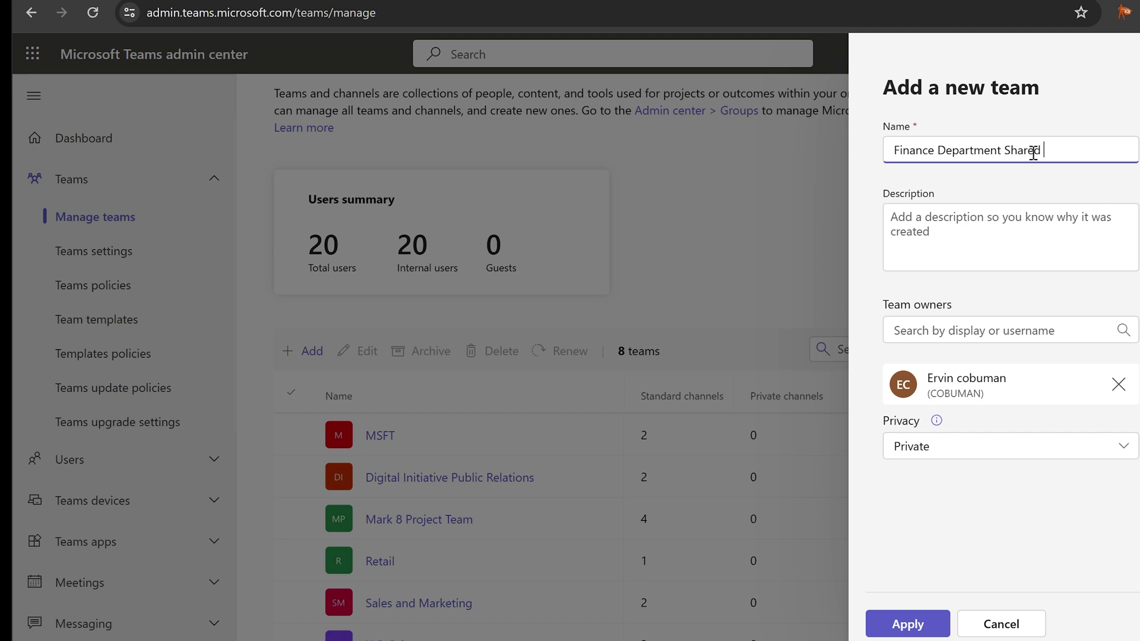
{"action": "type", "text": "File Storage"}
{"action": "key", "text": "ctrl+a"}
{"action": "key", "text": "ctrl+c"}
{"action": "key", "text": "Tab"}
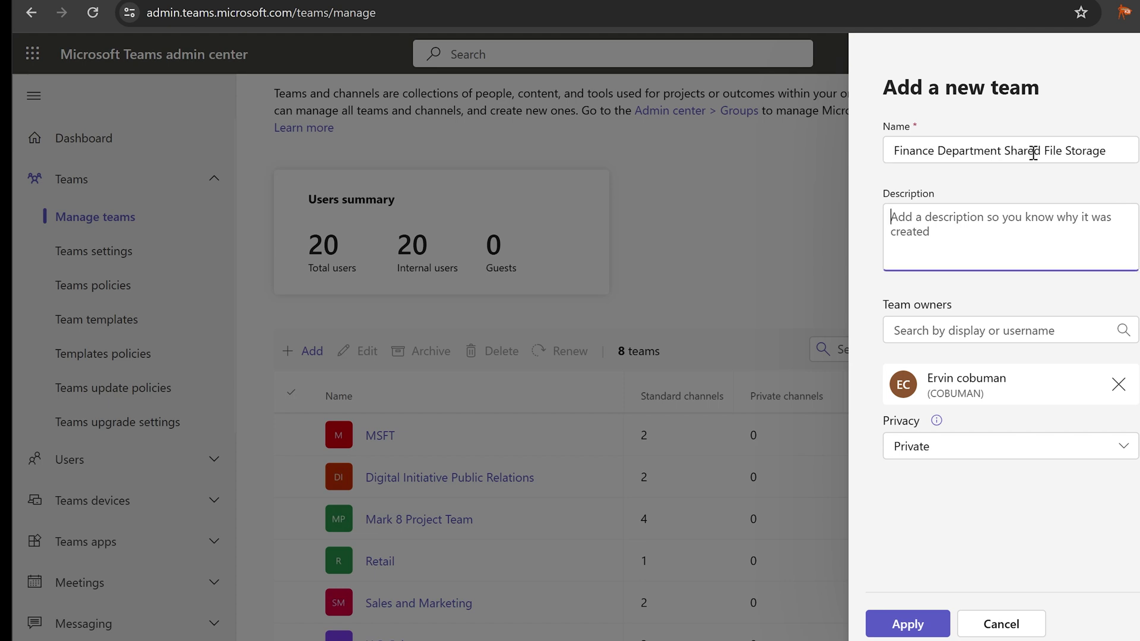
{"action": "key", "text": "ctrl+v"}
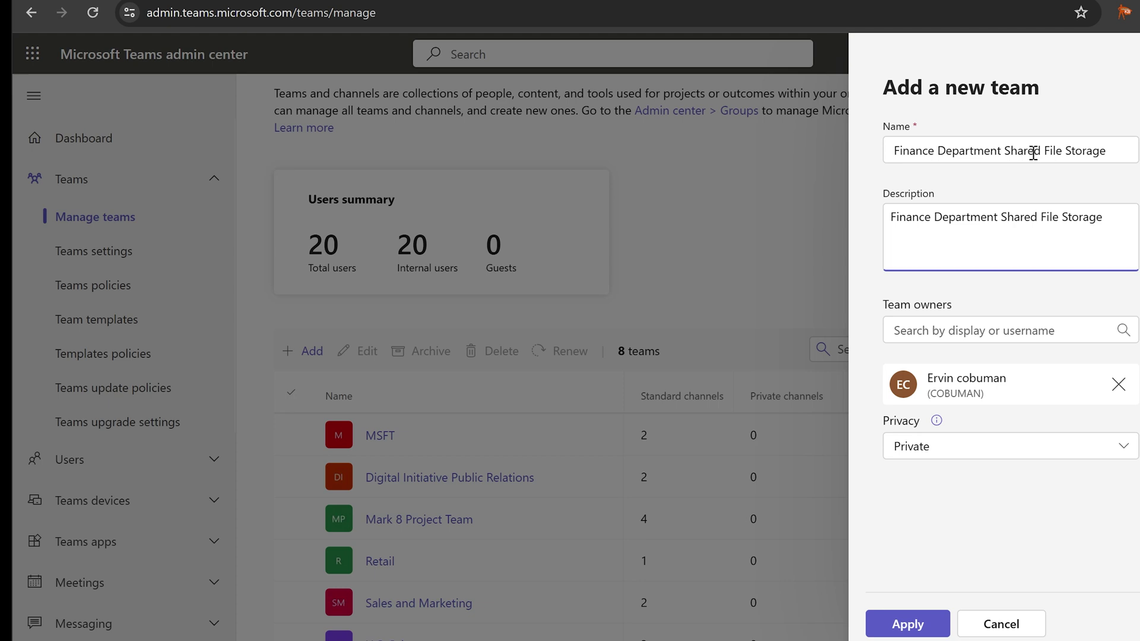
Add a second team owner from the search suggestions and apply to create the private team
{"action": "left_click", "coordinate": [988, 330]}
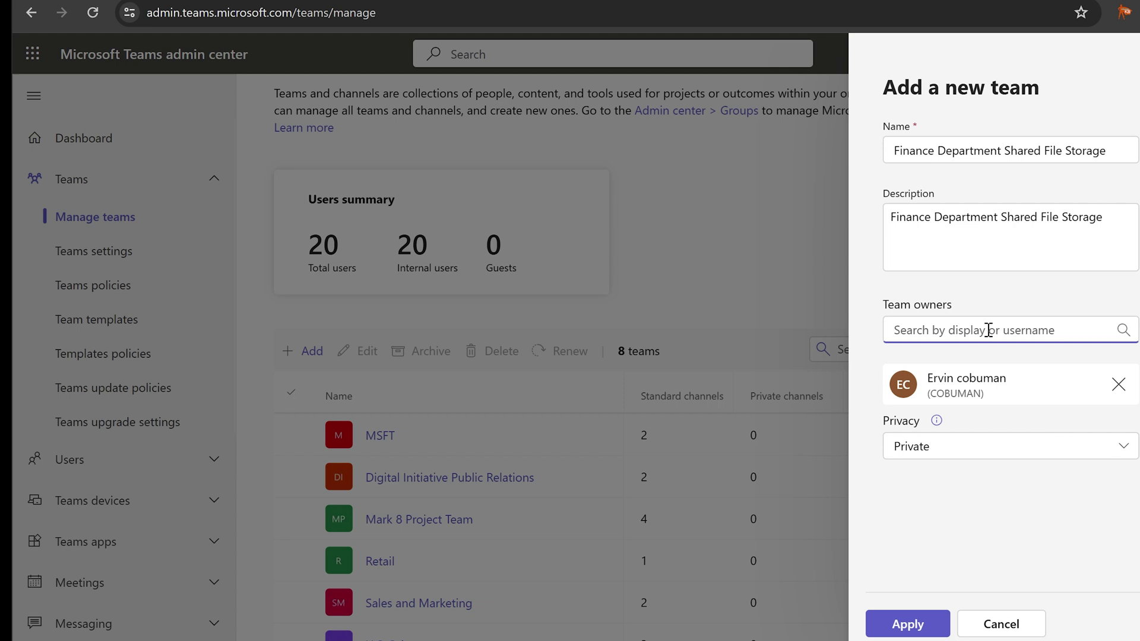
{"action": "type", "text": "share"}
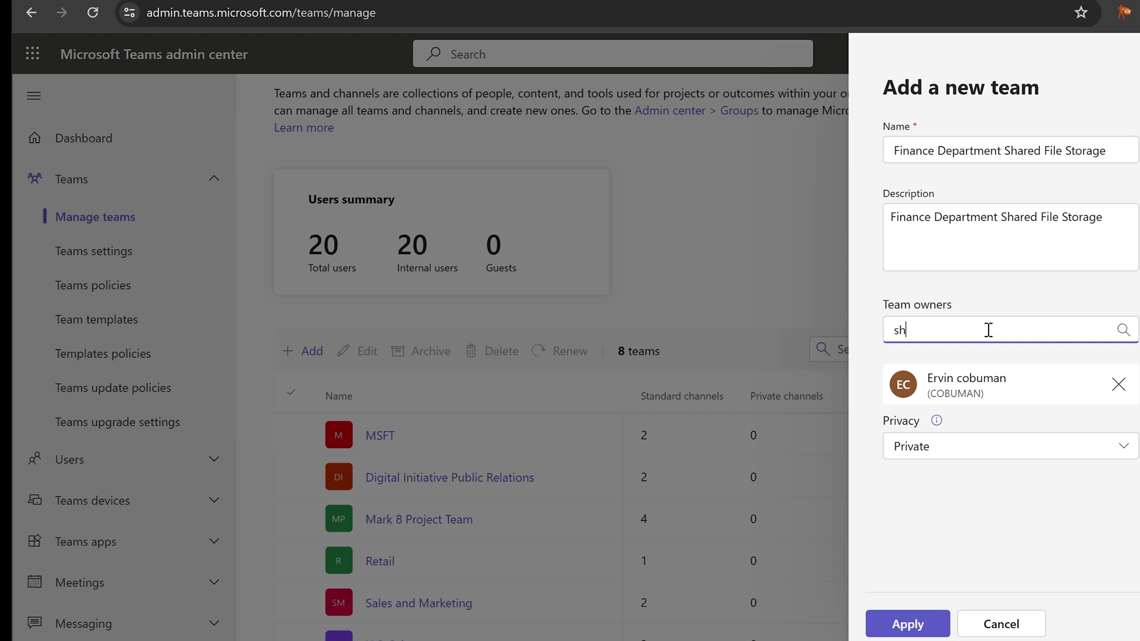
{"action": "key", "text": "BackSpace"}
{"action": "key", "text": "BackSpace"}
{"action": "type", "text": "ne"}
{"action": "key", "text": "Down"}
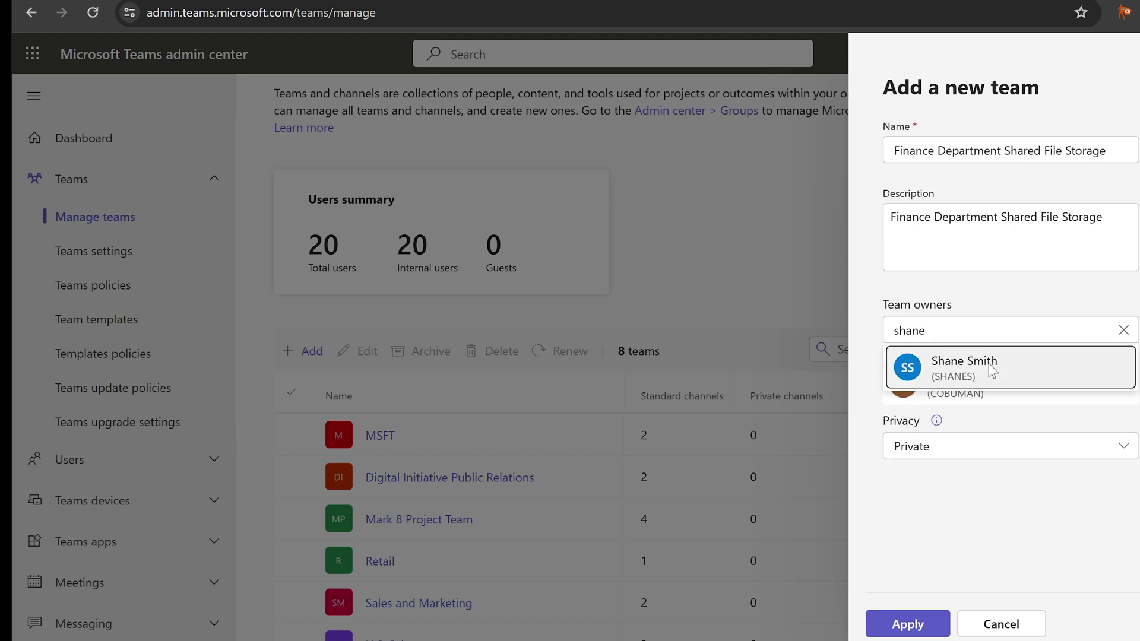
{"action": "key", "text": "Return"}
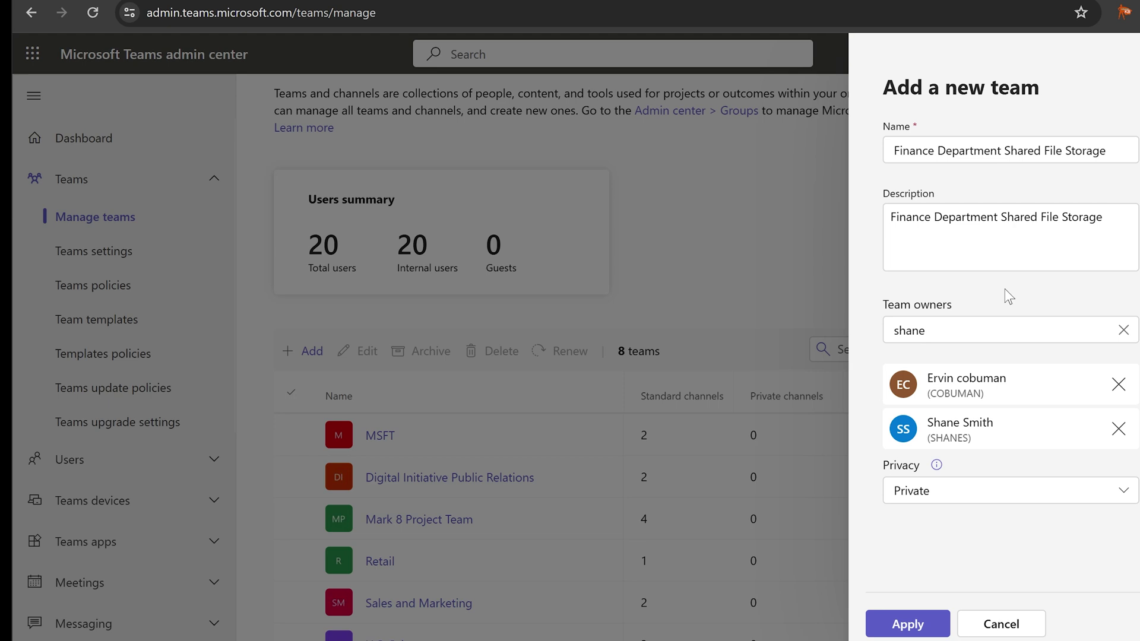
{"action": "left_click", "coordinate": [901, 628]}
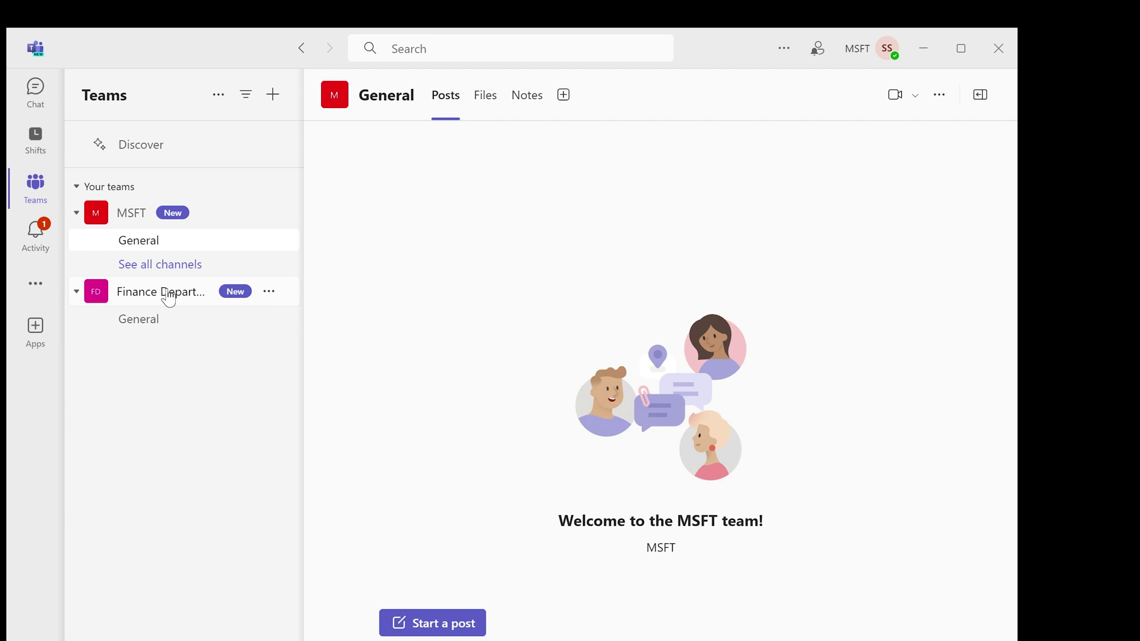
Open the General channel under the Finance Department Shared File Storage team
{"action": "left_click", "coordinate": [157, 322]}
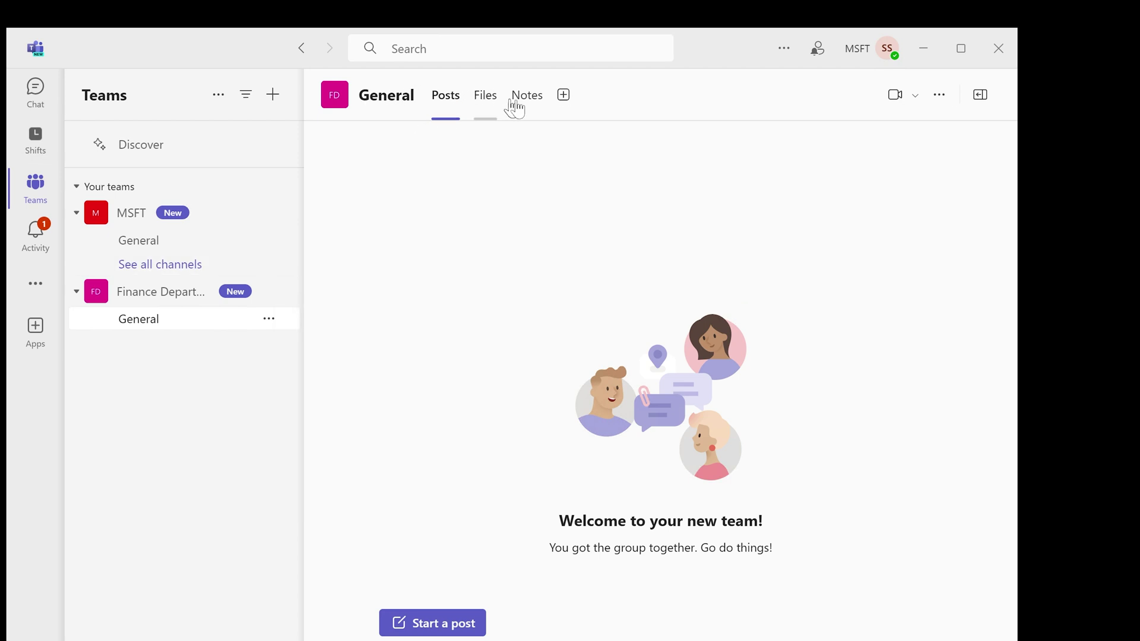
Show the General channel's empty Files tab and briefly check the Shared Files folder in File Explorer
{"action": "left_click", "coordinate": [481, 108]}
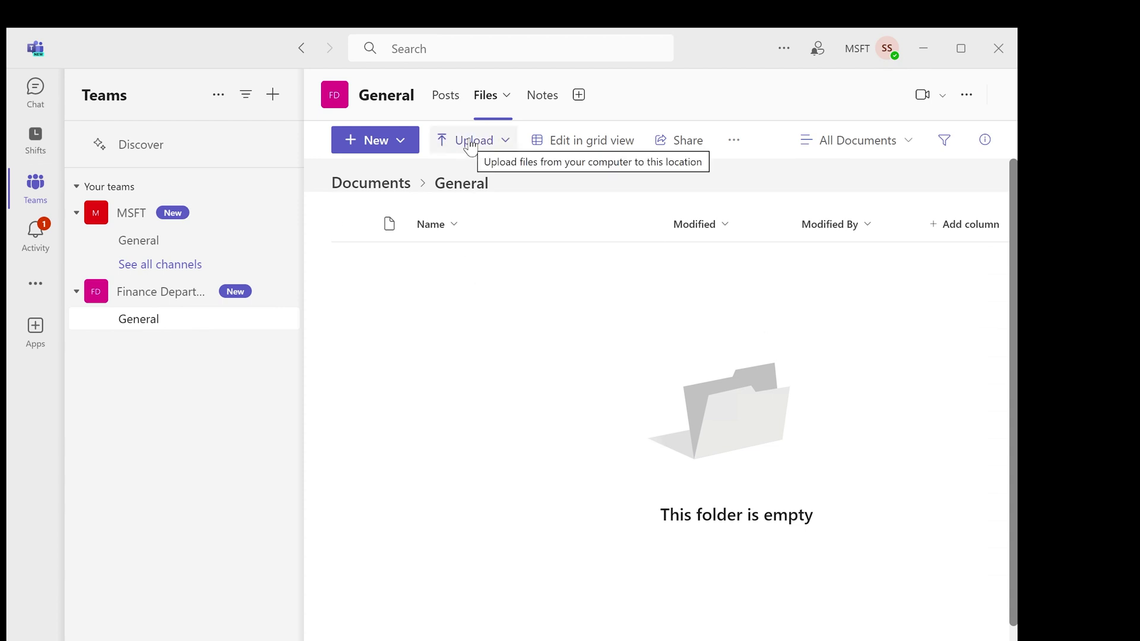
{"action": "left_click", "coordinate": [60, 599]}
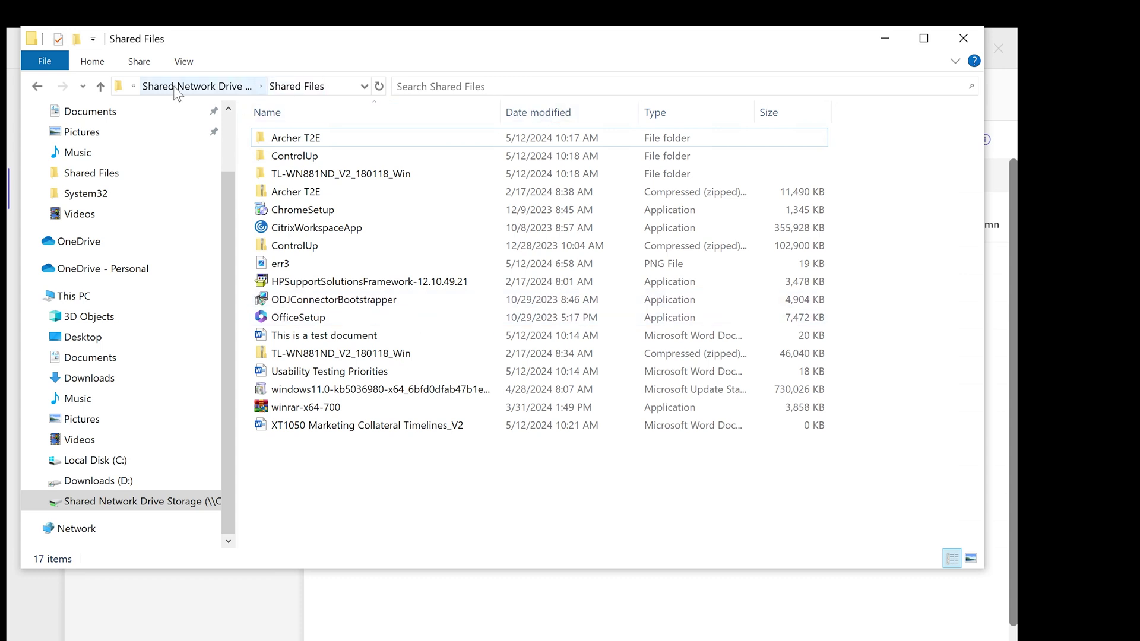
{"action": "left_click", "coordinate": [236, 88]}
Return to Teams and choose to upload a folder into the channel's files
{"action": "left_click", "coordinate": [973, 42]}
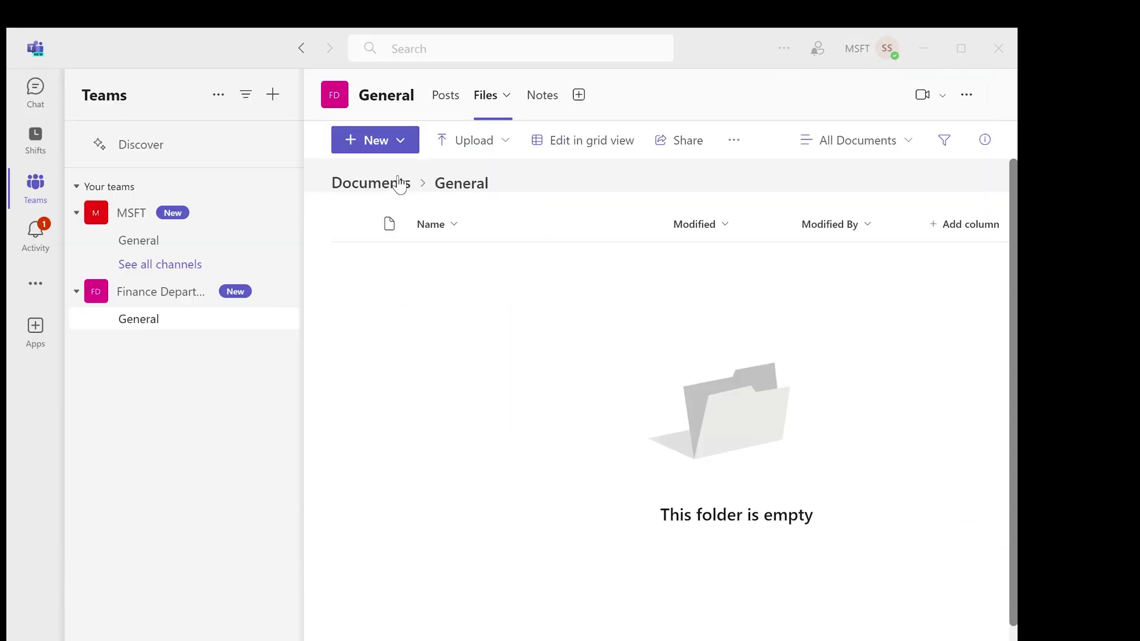
{"action": "left_click", "coordinate": [460, 146]}
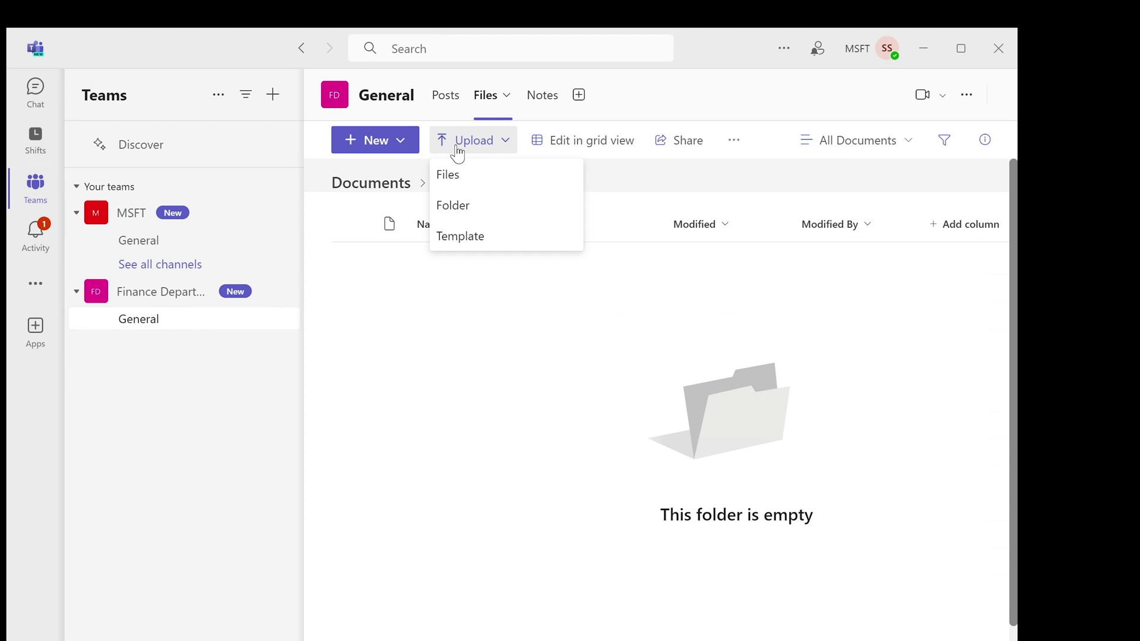
{"action": "left_click", "coordinate": [455, 203]}
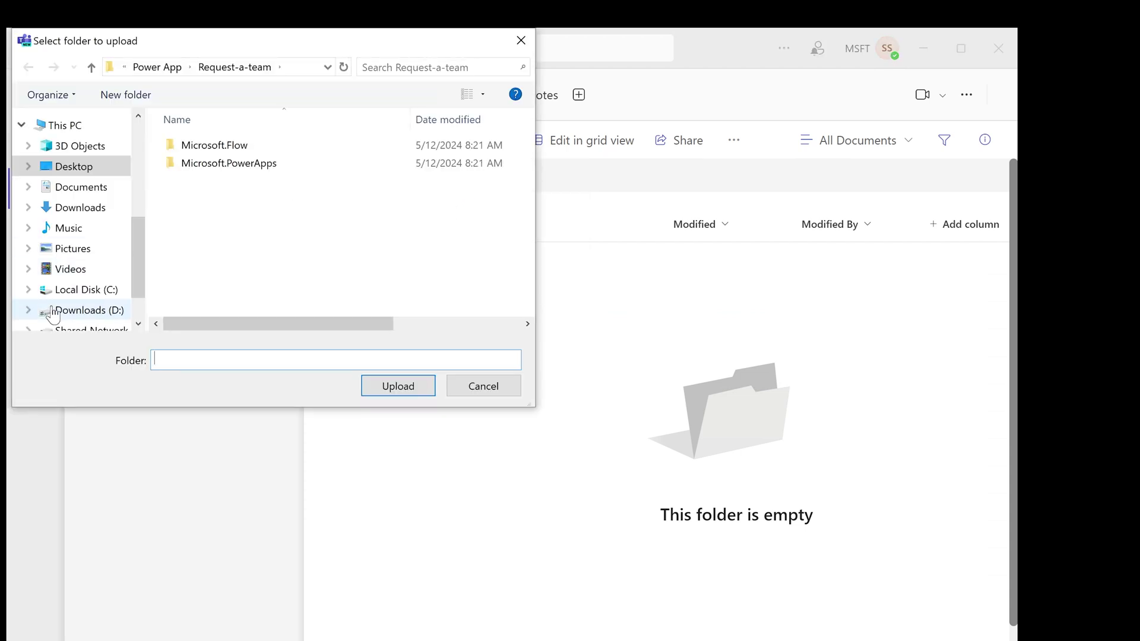
Select Shared Files on Shared Network Drive Storage (Z:) and confirm uploading all 197 files
{"action": "scroll", "coordinate": [56, 311], "scroll_direction": "down", "scroll_amount": 1}
{"action": "left_click", "coordinate": [78, 288]}
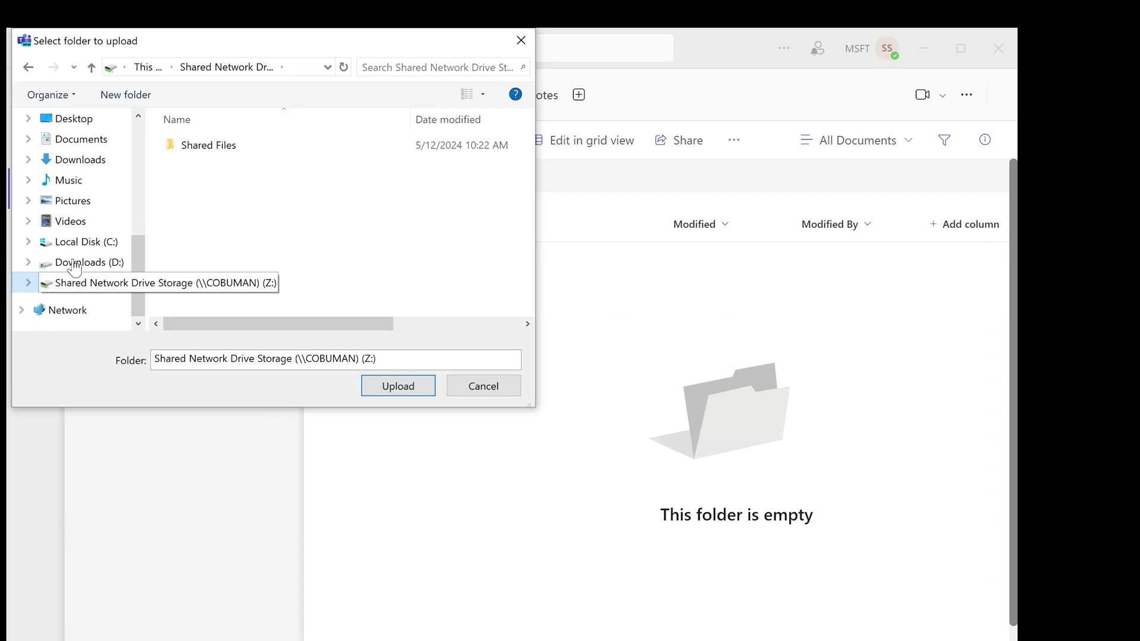
{"action": "scroll", "coordinate": [60, 238], "scroll_direction": "up", "scroll_amount": 3}
{"action": "left_click", "coordinate": [53, 153]}
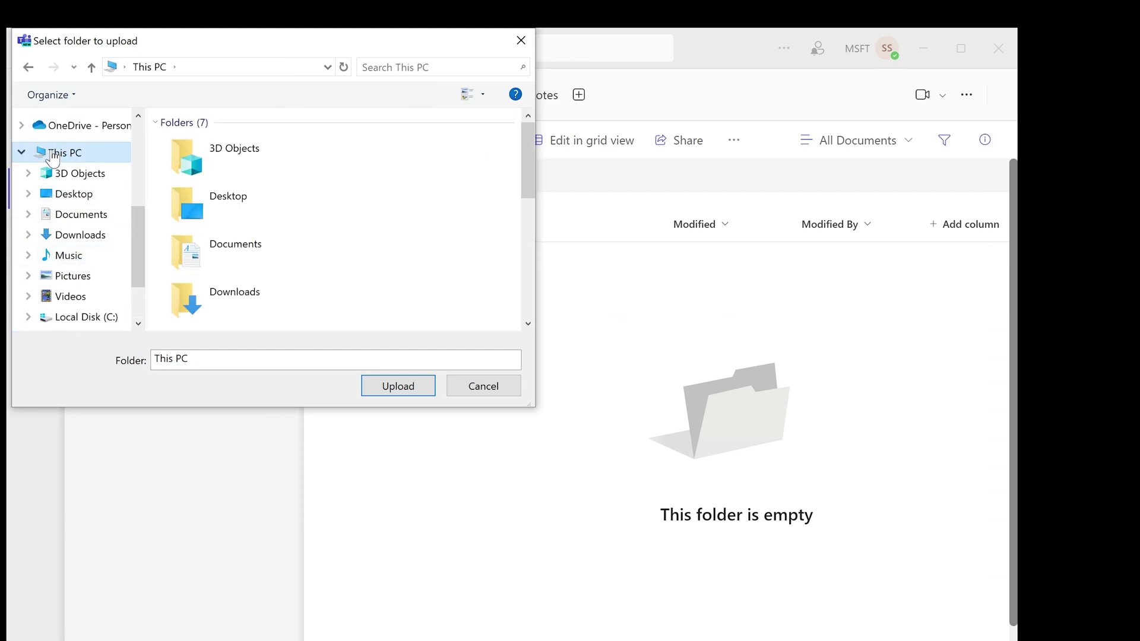
{"action": "scroll", "coordinate": [356, 231], "scroll_direction": "down", "scroll_amount": 5}
{"action": "double_click", "coordinate": [263, 308]}
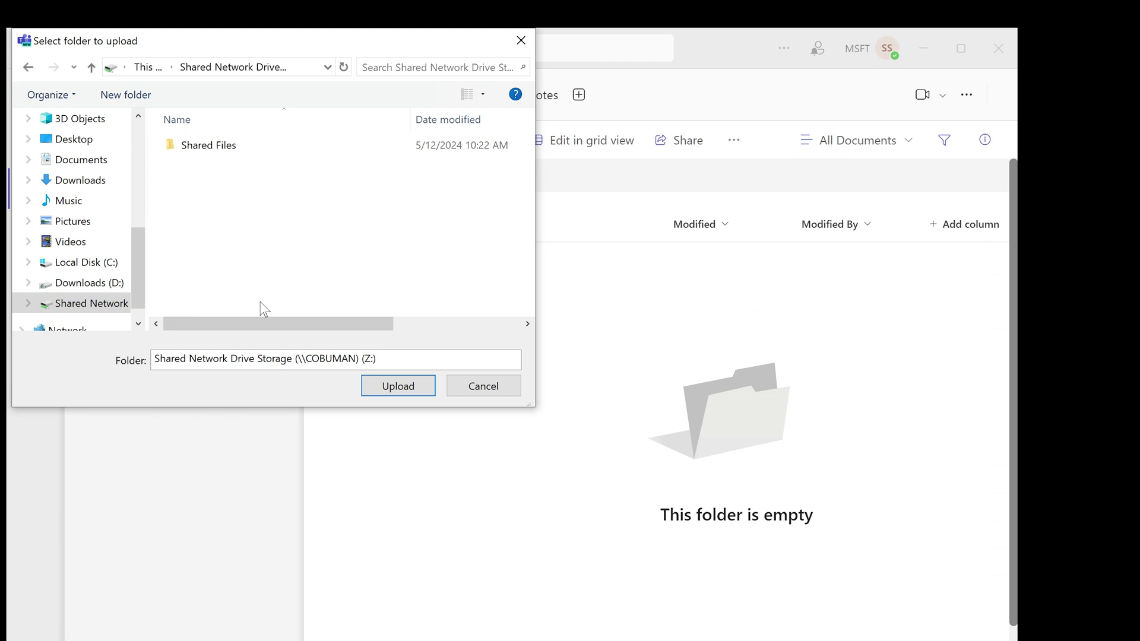
{"action": "double_click", "coordinate": [203, 149]}
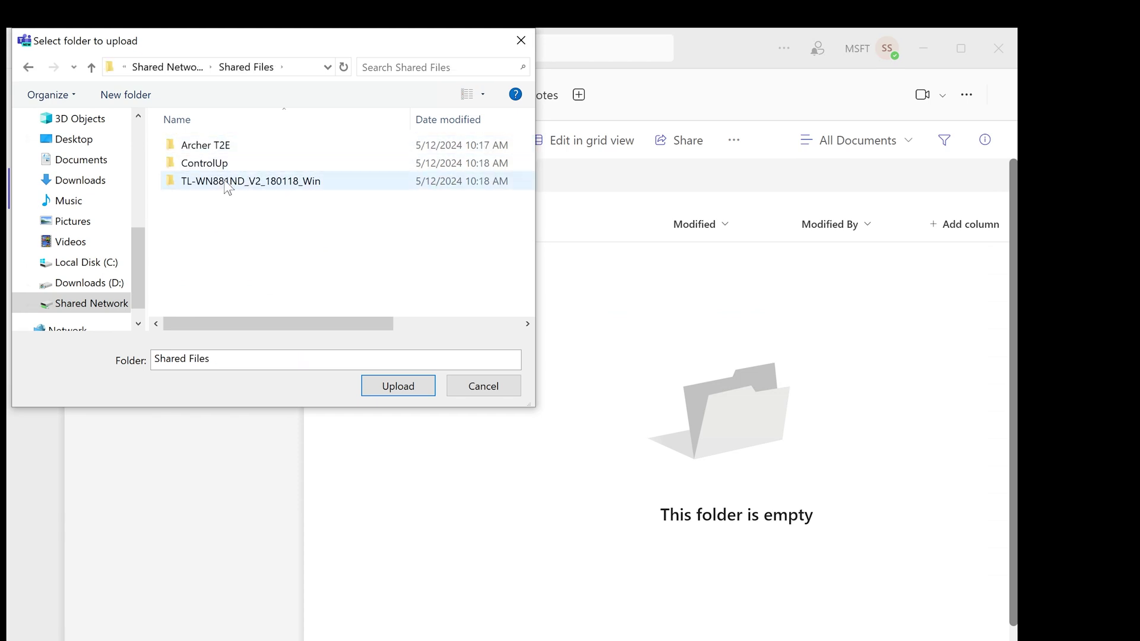
{"action": "left_click", "coordinate": [28, 66]}
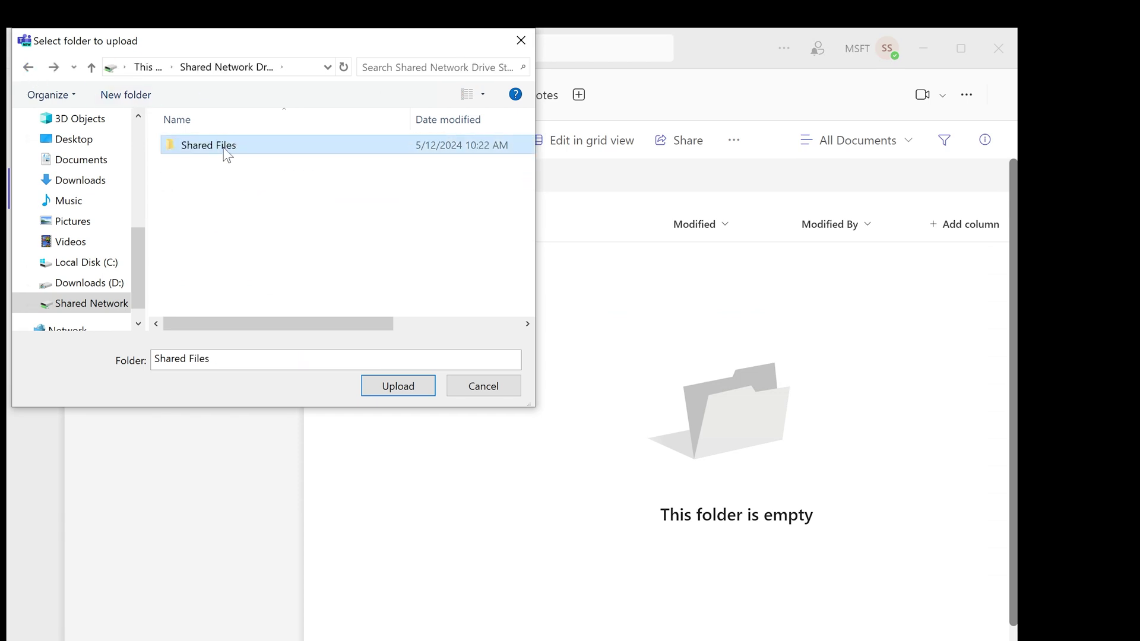
{"action": "left_click", "coordinate": [397, 386]}
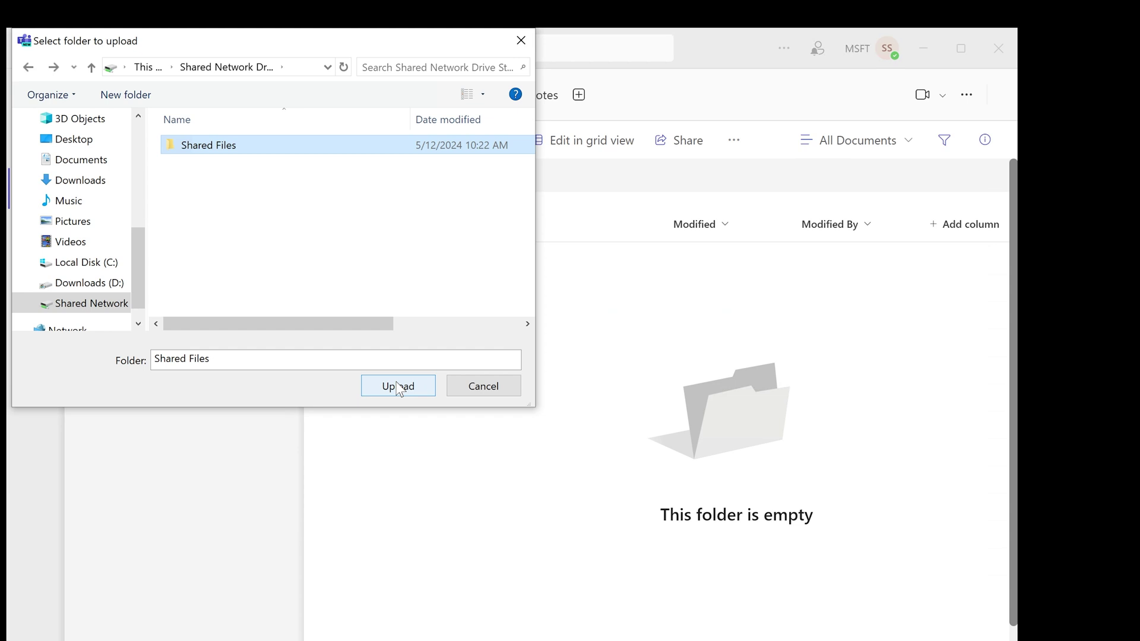
{"action": "left_click", "coordinate": [602, 123]}
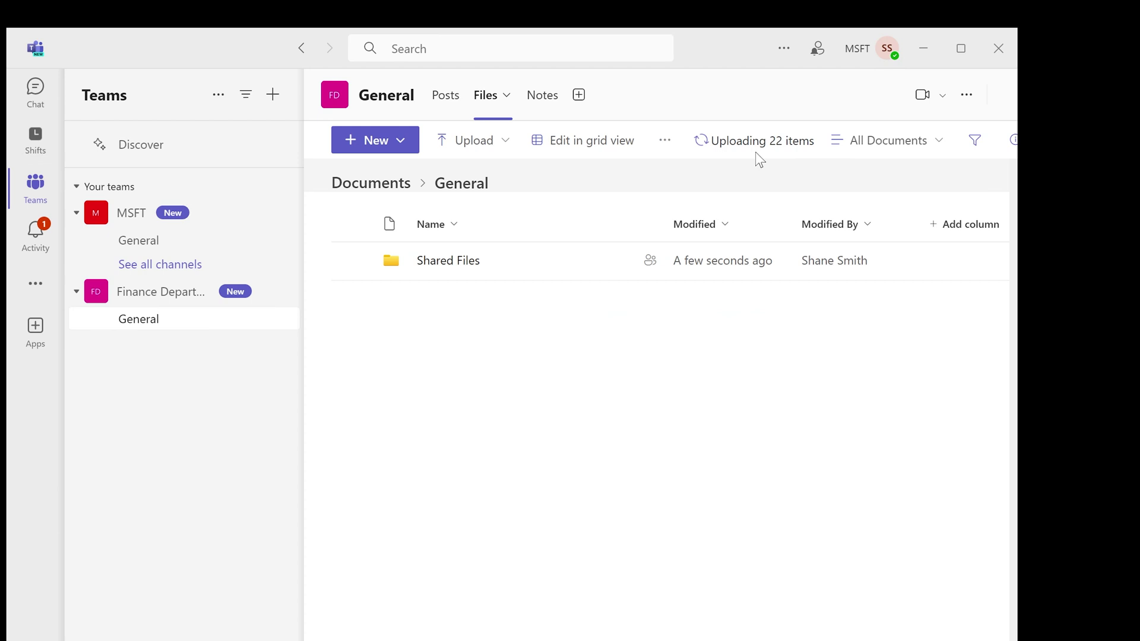
Check the progress of the uploading items for the Shared Files folder
{"action": "left_click", "coordinate": [775, 147]}
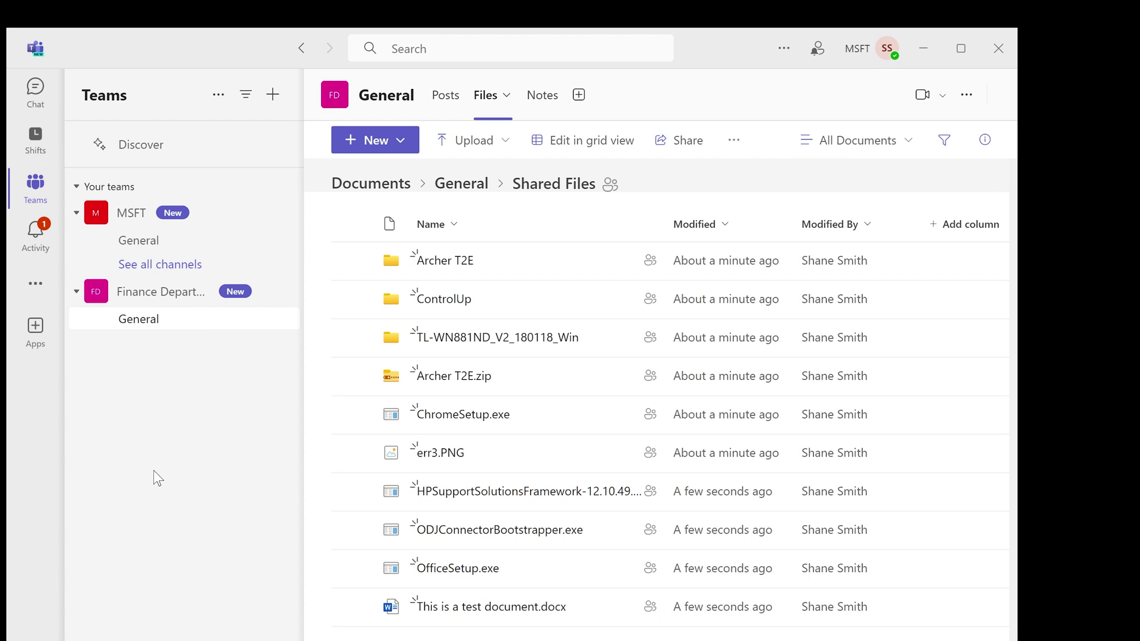
Open File Explorer to This PC and select the Shared Network Drive Storage (Z:) tile
{"action": "key", "text": "super+e"}
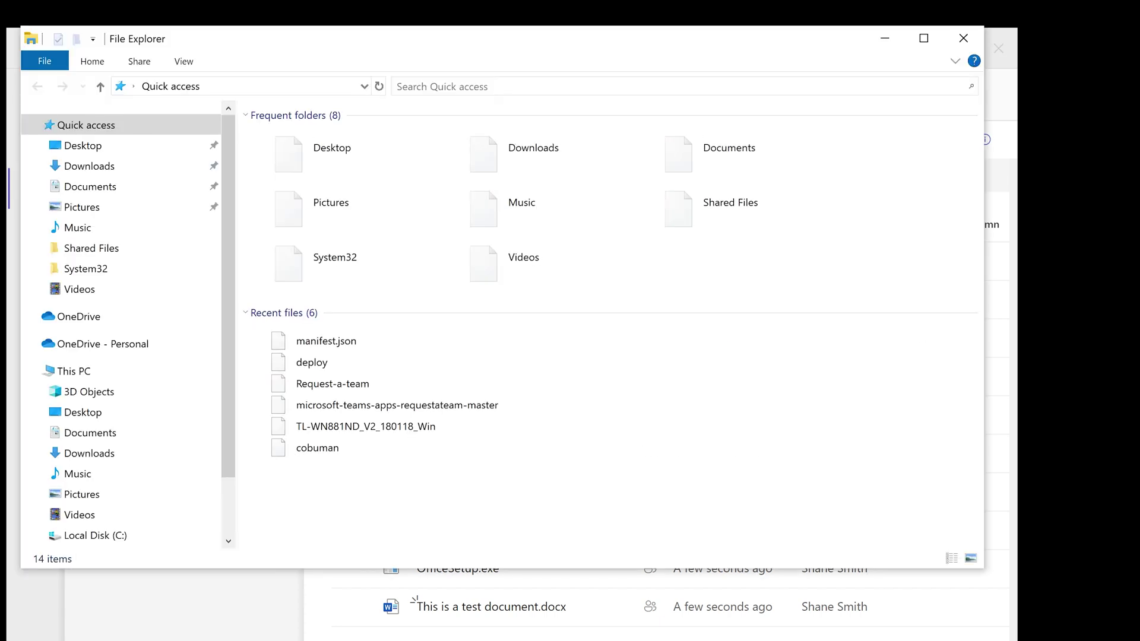
{"action": "left_click", "coordinate": [88, 373]}
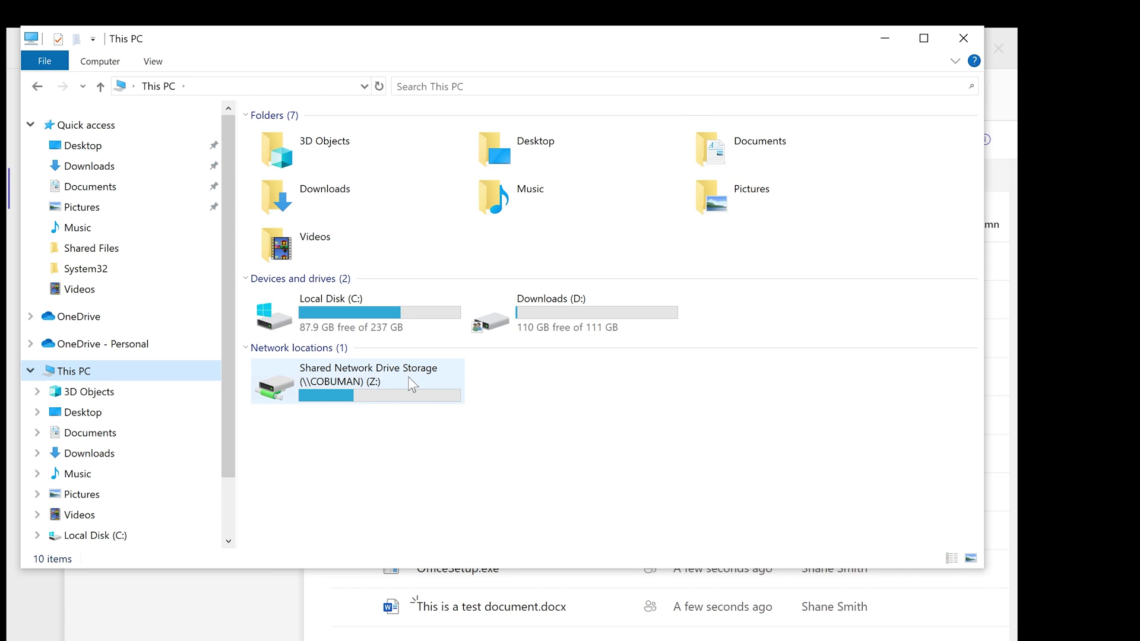
{"action": "left_click", "coordinate": [387, 392]}
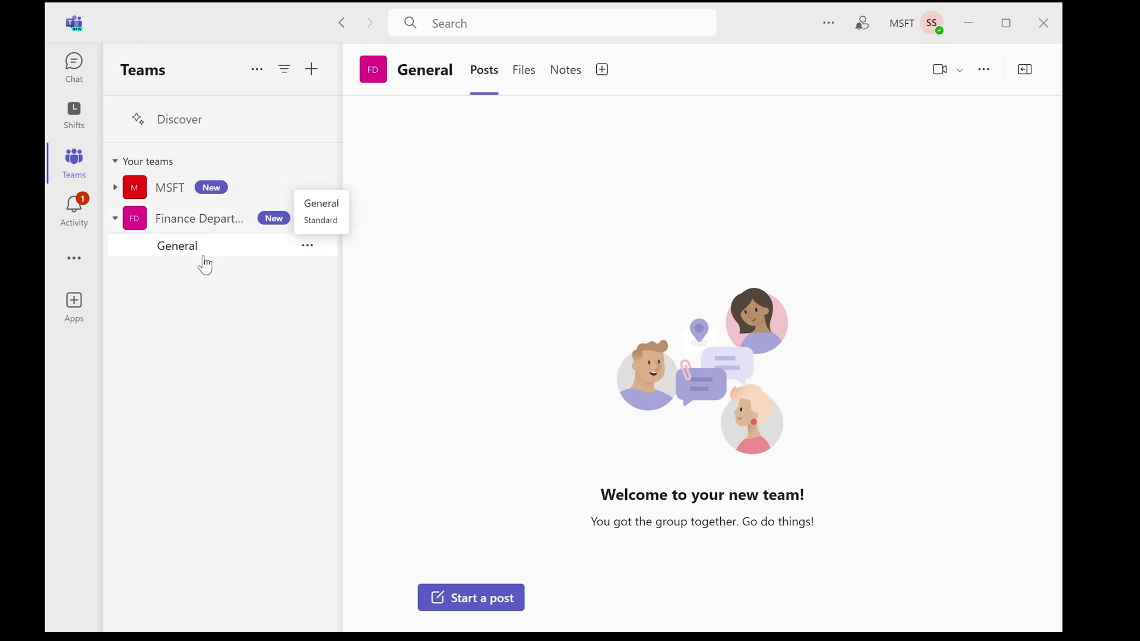
Draft the sentence 'This is where all of the shared files are stored. Please select "Files" on the right side.'
{"action": "left_click", "coordinate": [515, 83]}
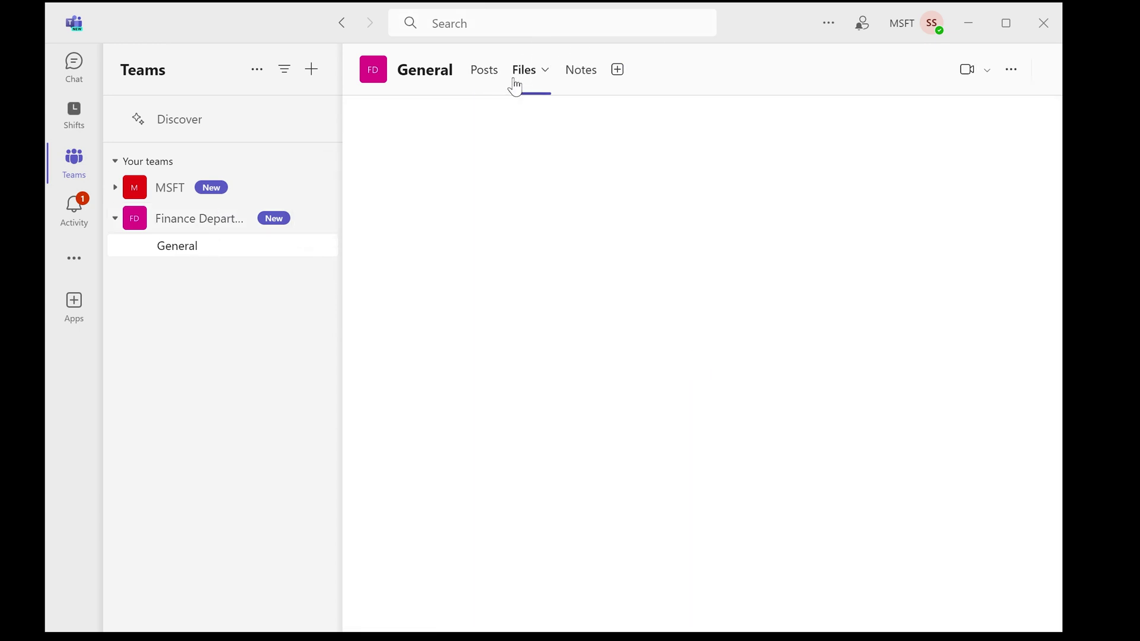
{"action": "left_click", "coordinate": [484, 72]}
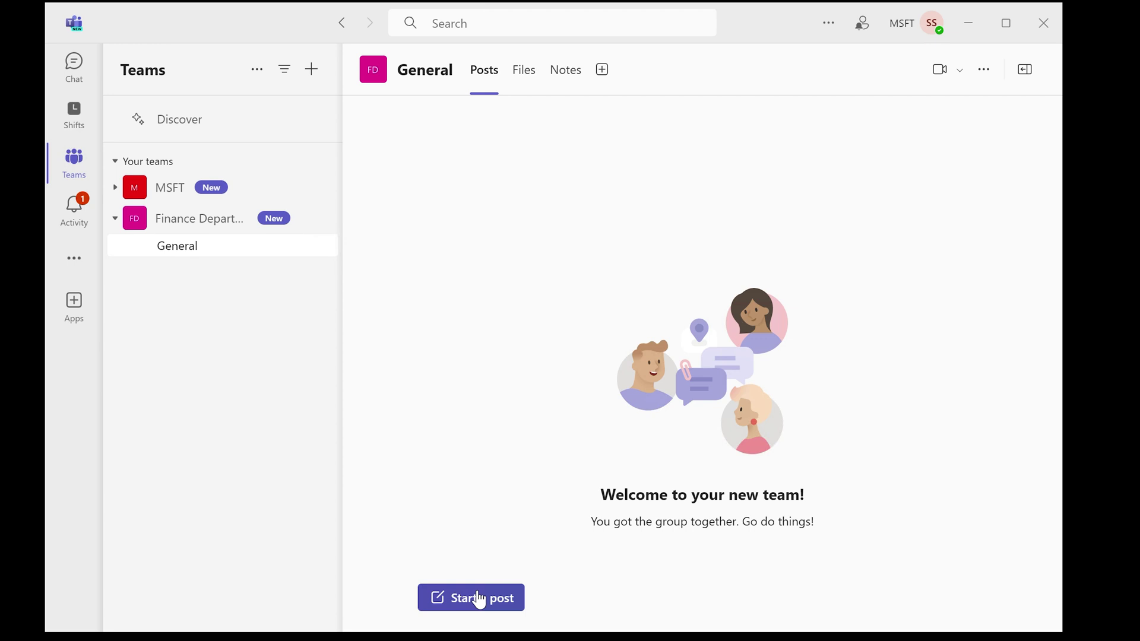
{"action": "left_click", "coordinate": [475, 601]}
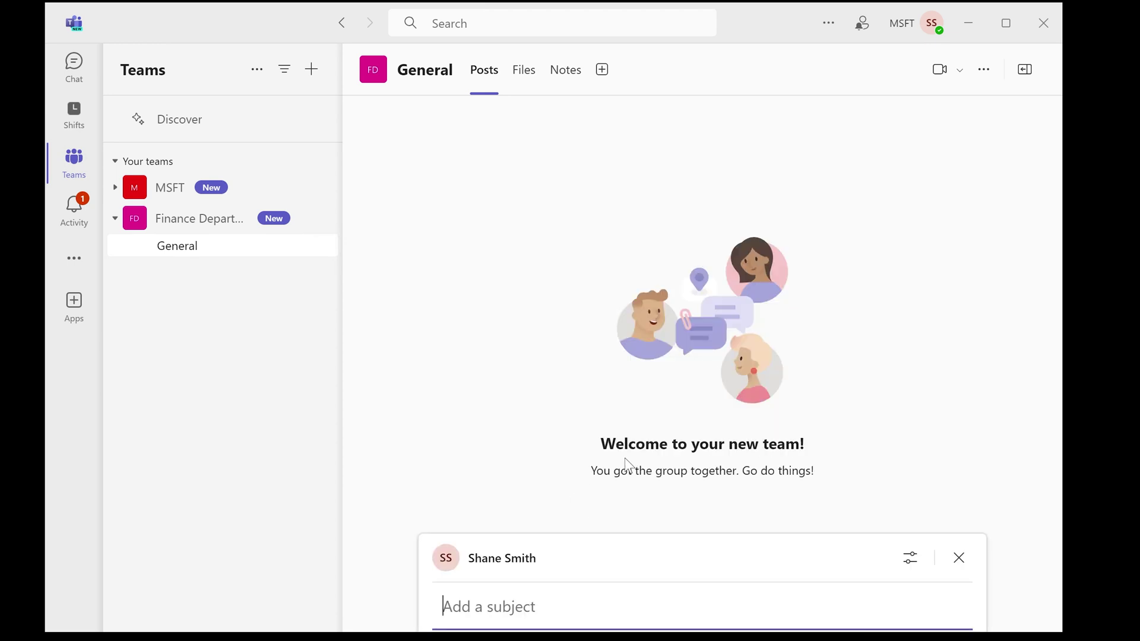
{"action": "type", "text": "This "}
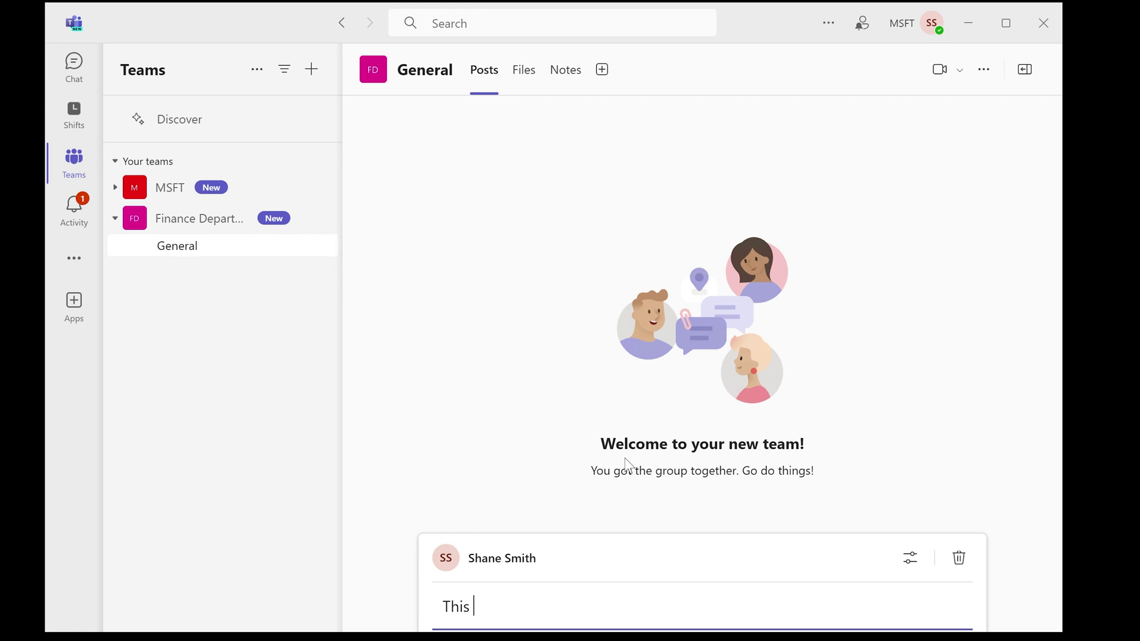
{"action": "type", "text": "is where all of the s"}
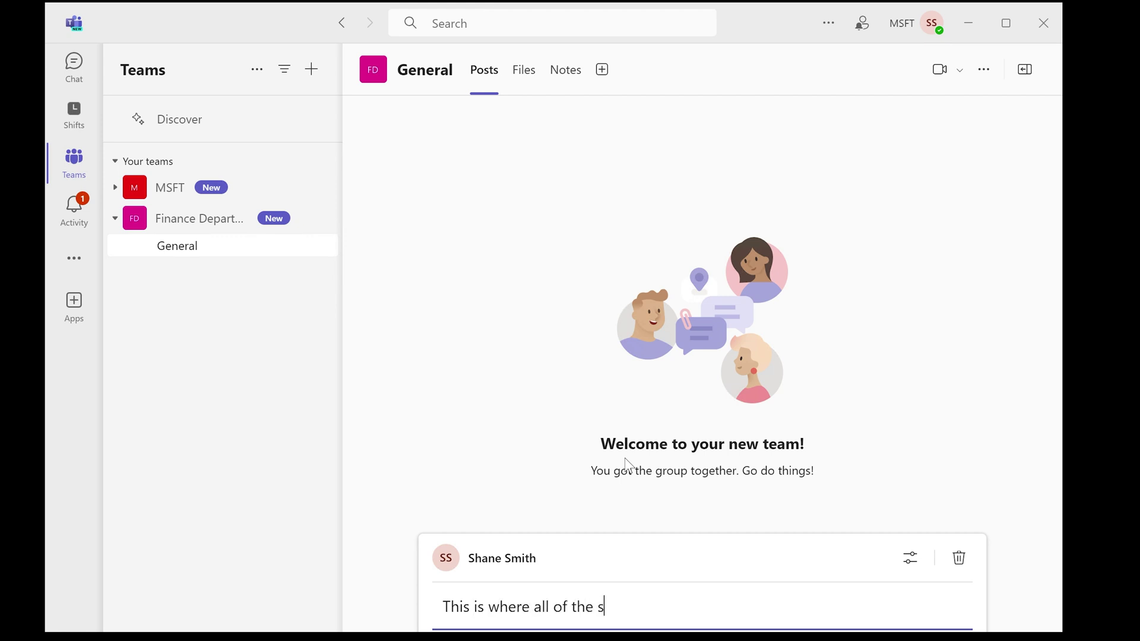
{"action": "type", "text": "hared files are stored"}
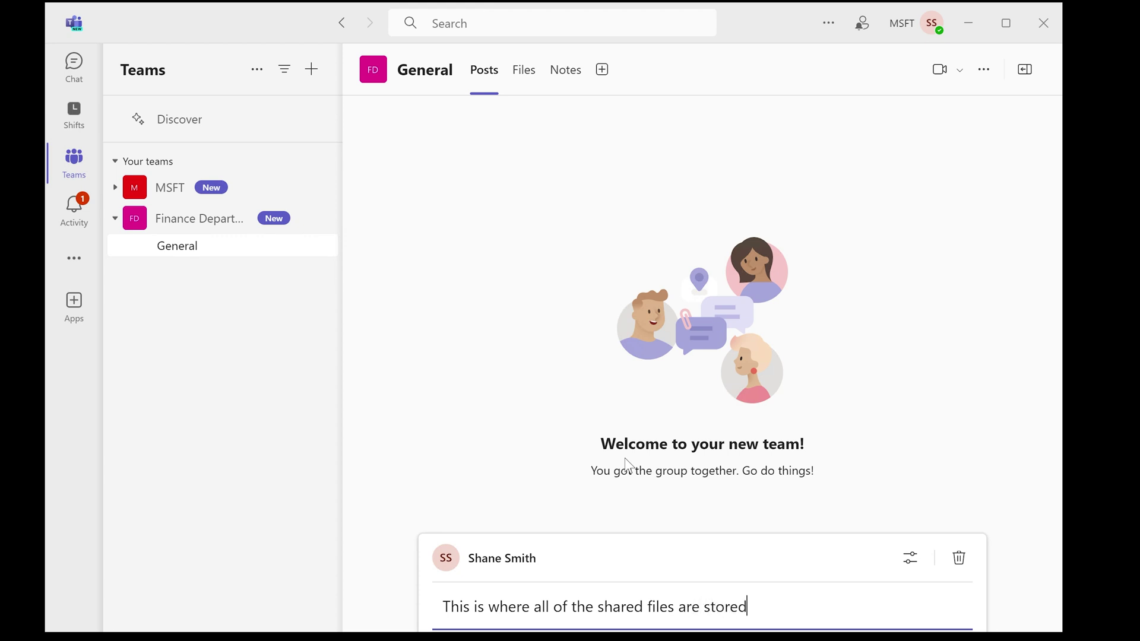
{"action": "type", "text": ". Please select fi"}
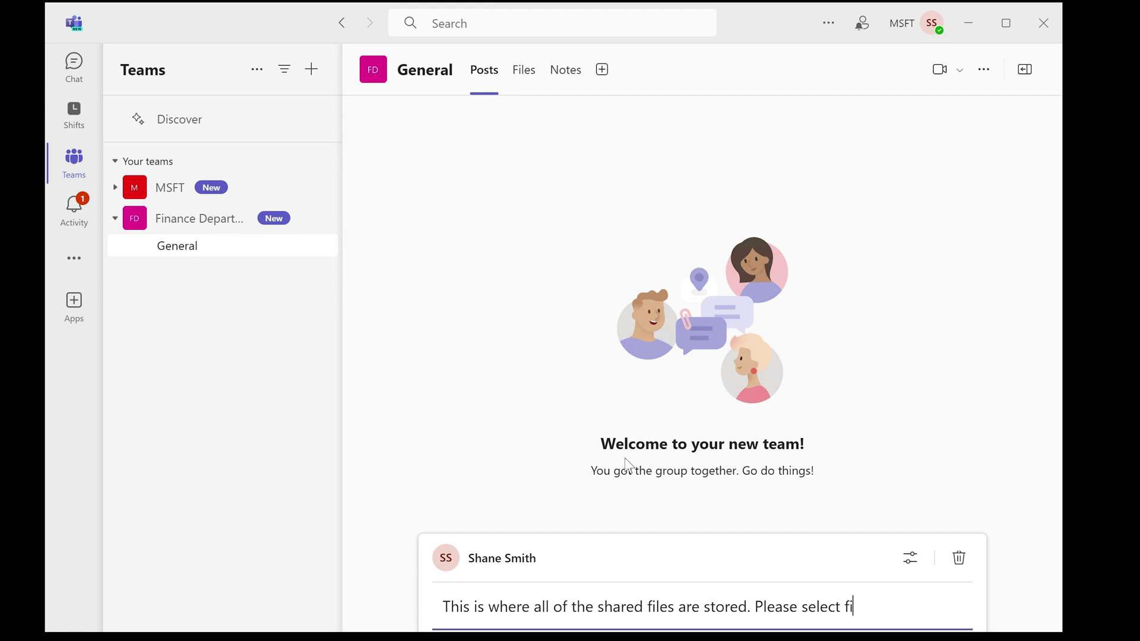
{"action": "key", "text": "BackSpace"}
{"action": "key", "text": "BackSpace"}
{"action": "type", "text": "\"Files"}
{"action": "key", "text": "BackSpace"}
{"action": "type", "text": "\" on the right side."}
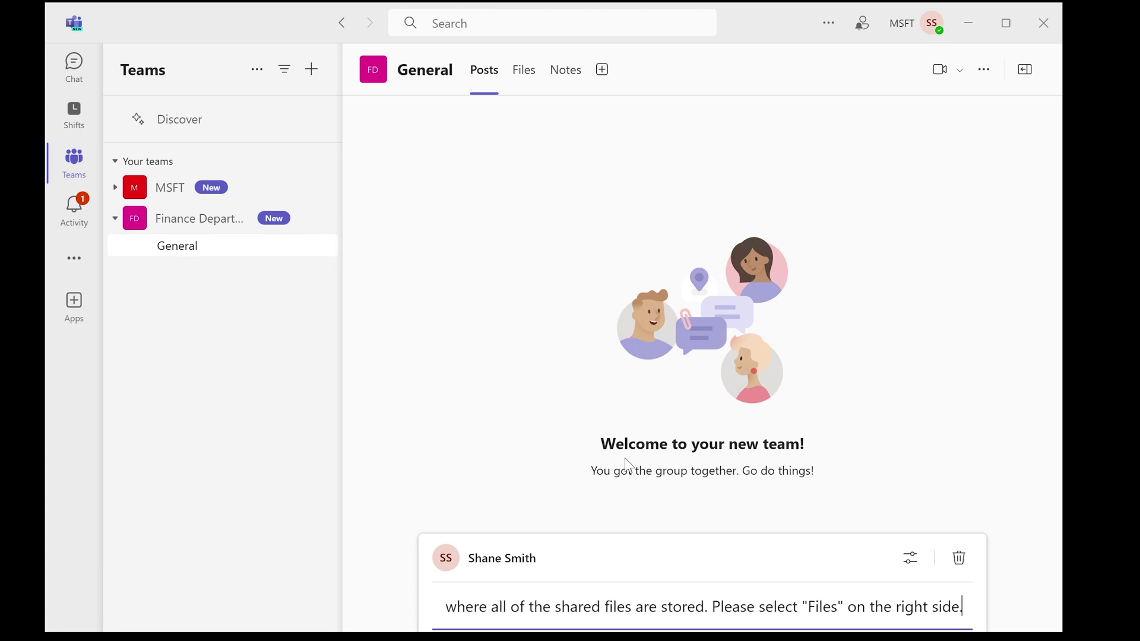
Paste the sentence into the new post's message body and post it to General
{"action": "scroll", "coordinate": [690, 394], "scroll_direction": "down", "scroll_amount": 3}
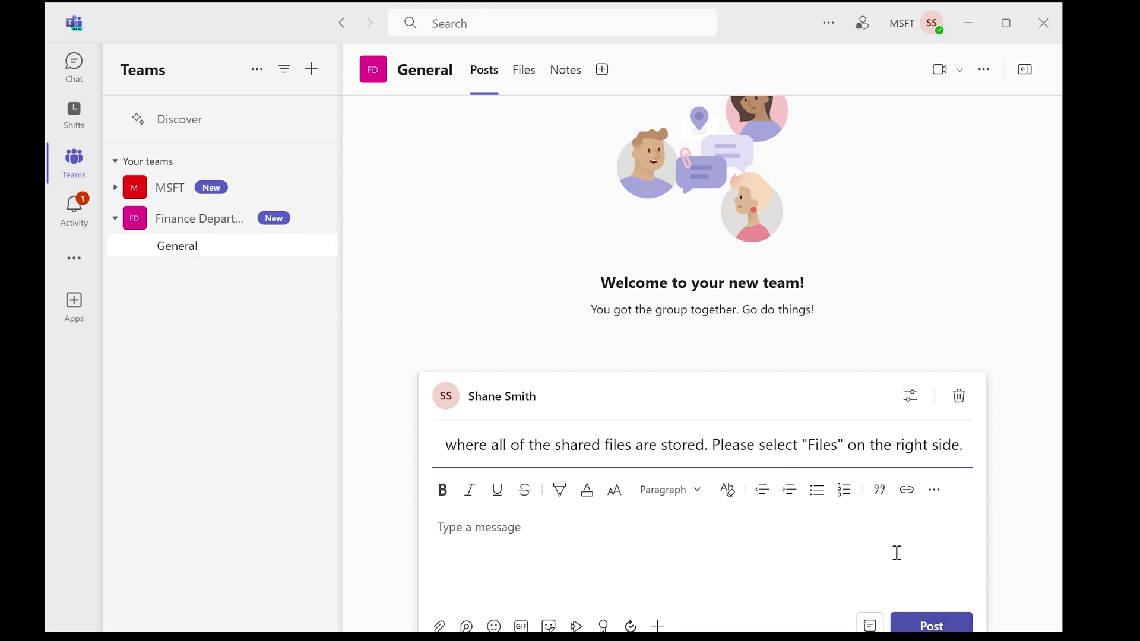
{"action": "triple_click", "coordinate": [865, 464]}
{"action": "key", "text": "Tab"}
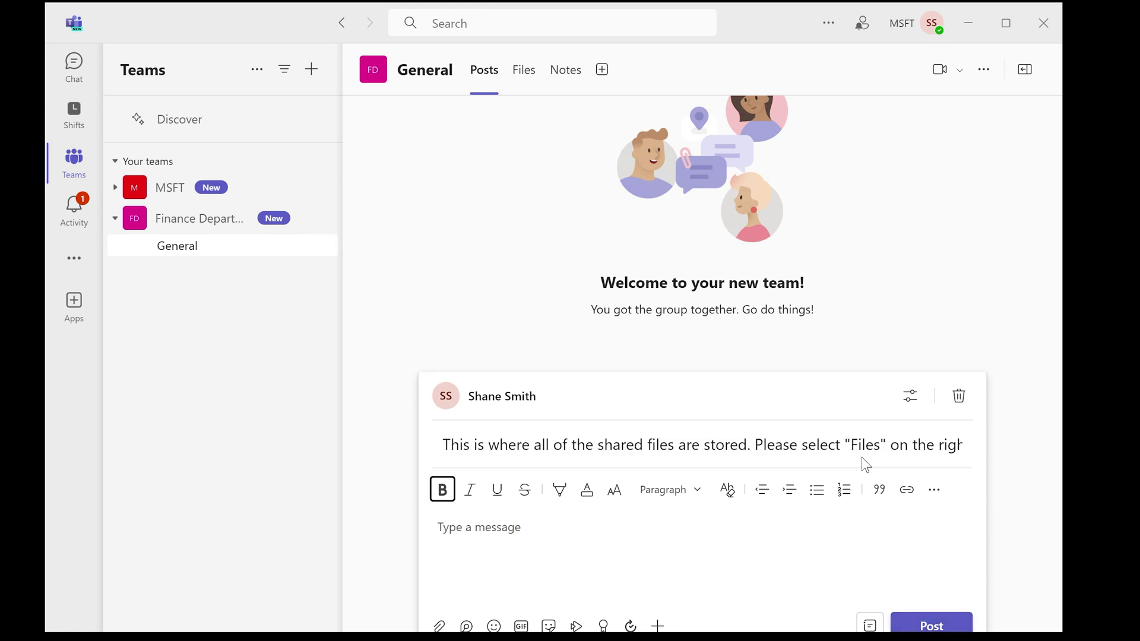
{"action": "key", "text": "Tab"}
{"action": "type", "text": "This is where all of the shared files are stored. Please select \"Files\" on the right side."}
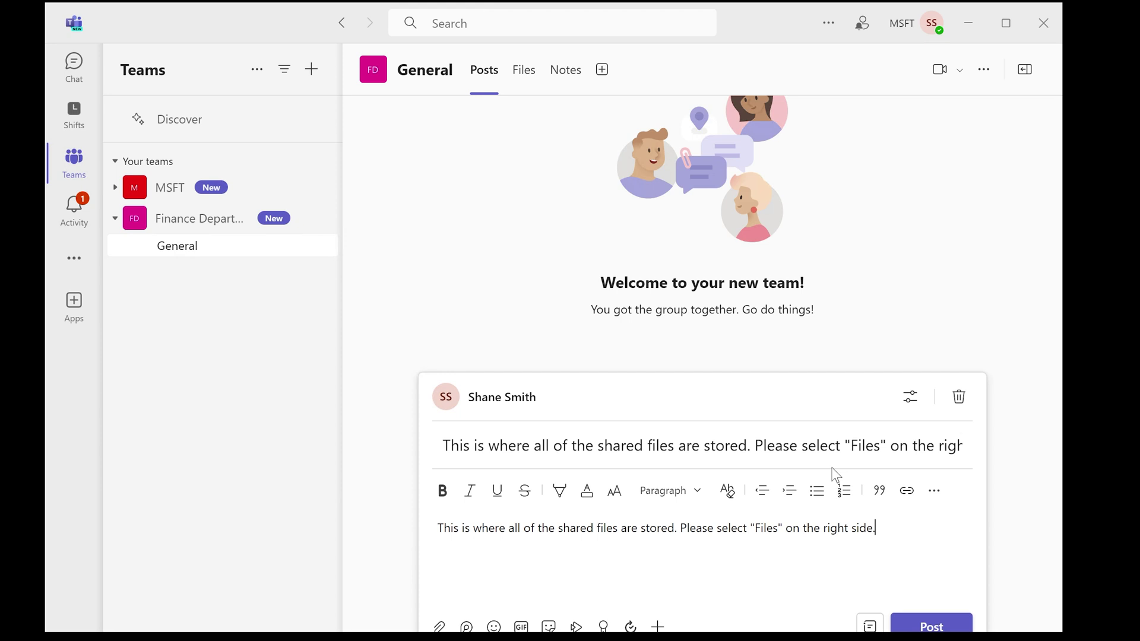
{"action": "left_click", "coordinate": [930, 628]}
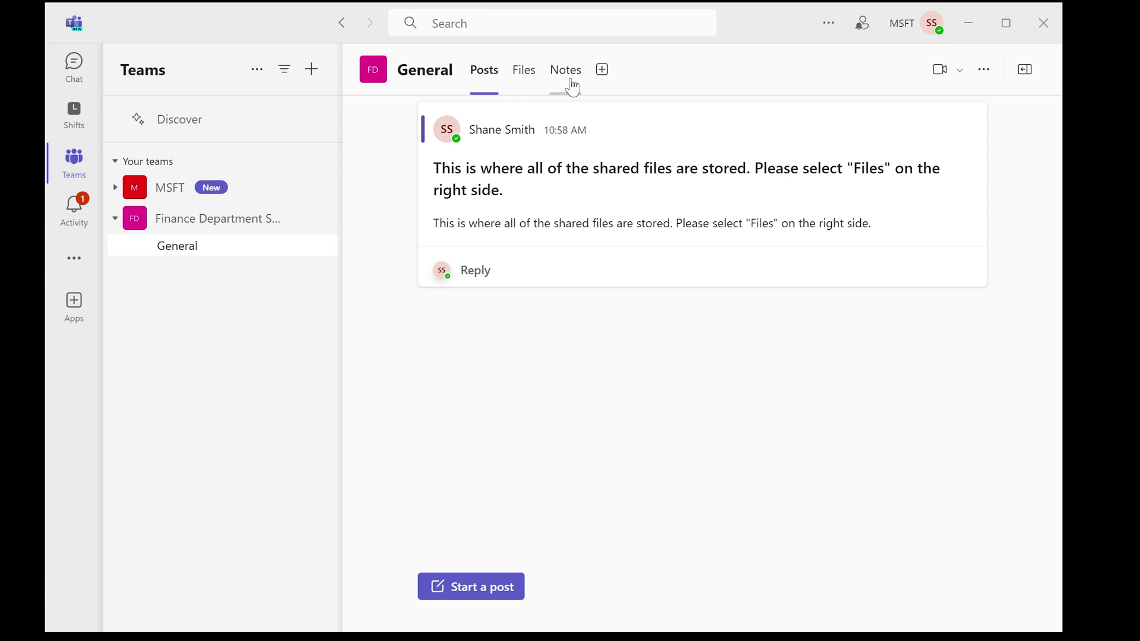
Check the Shared Files folder under the channel's Files, then return to the posts
{"action": "left_click", "coordinate": [524, 73]}
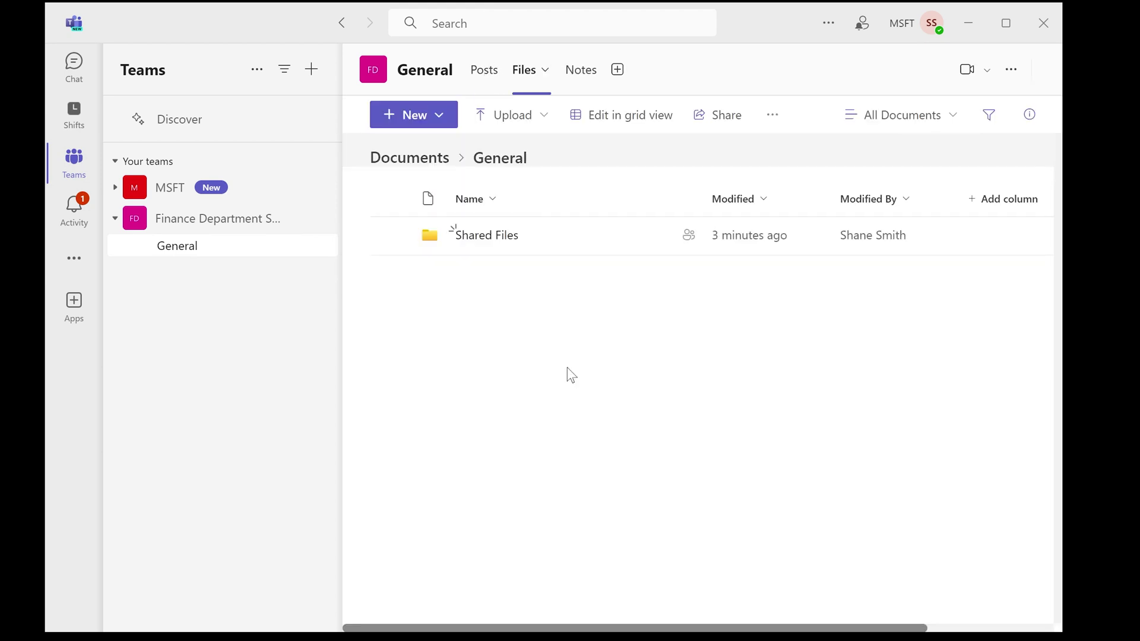
{"action": "left_click", "coordinate": [484, 235]}
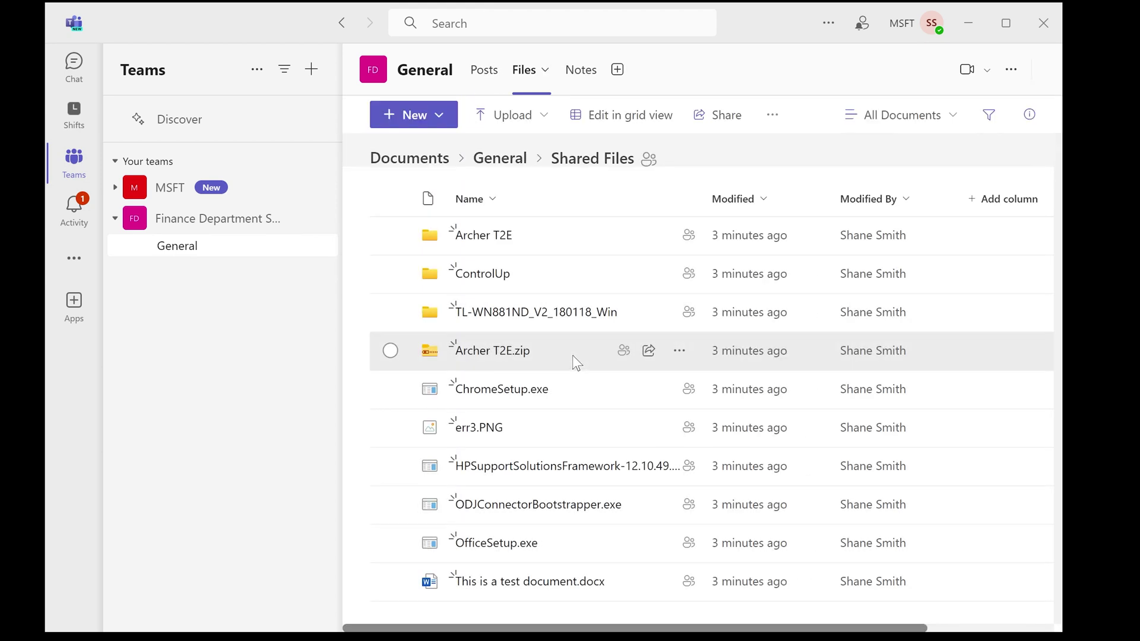
{"action": "left_click", "coordinate": [477, 73]}
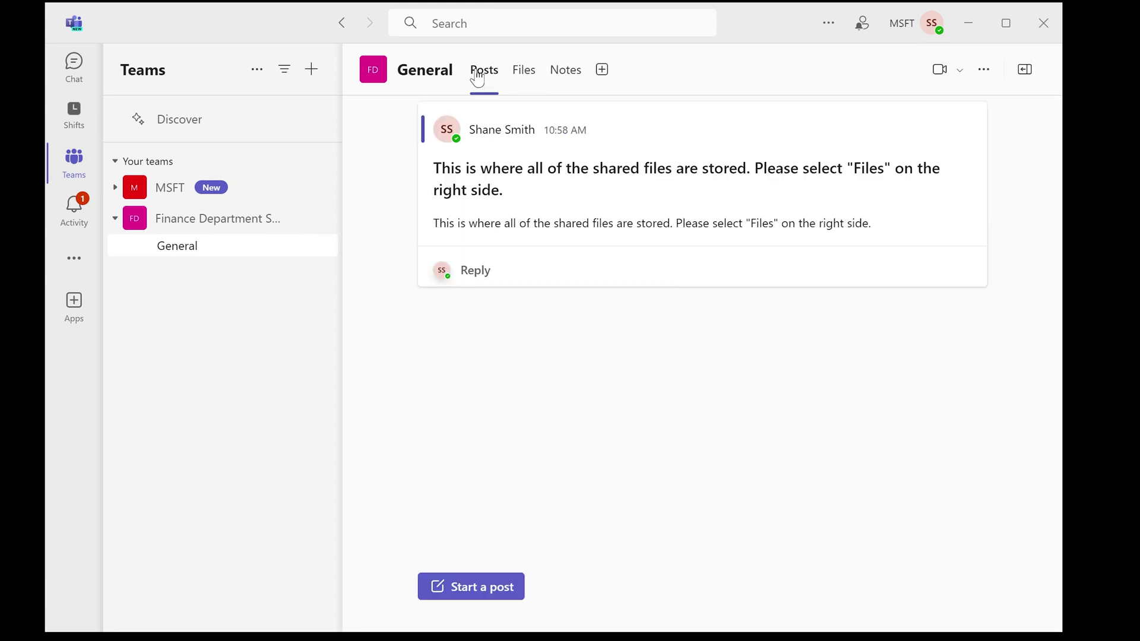
{"action": "left_click", "coordinate": [519, 70]}
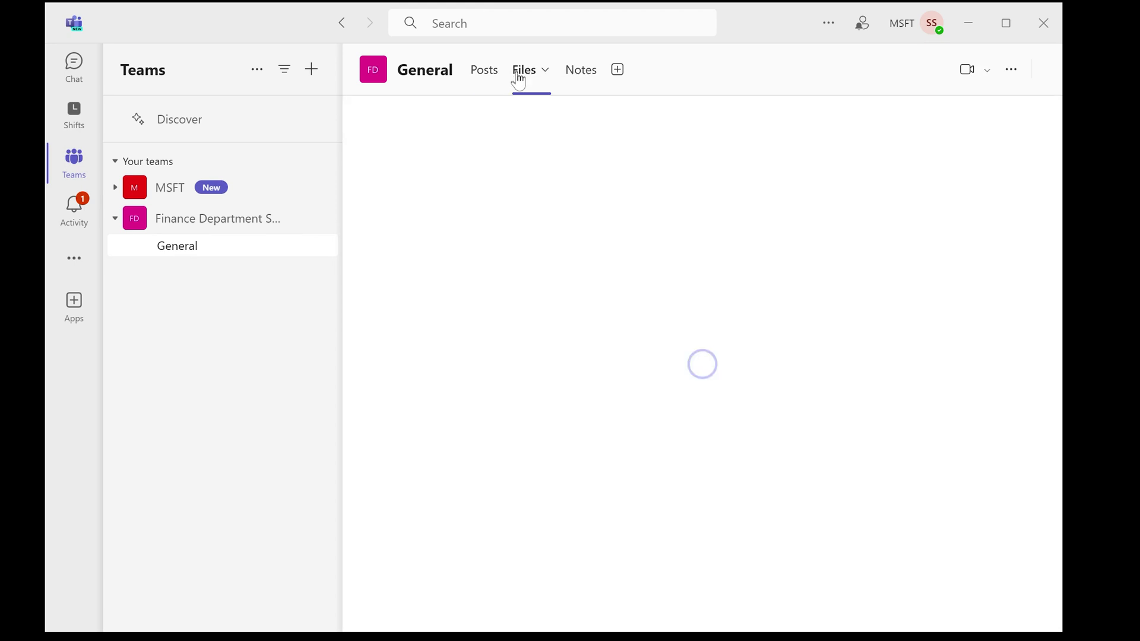
{"action": "left_click", "coordinate": [480, 80]}
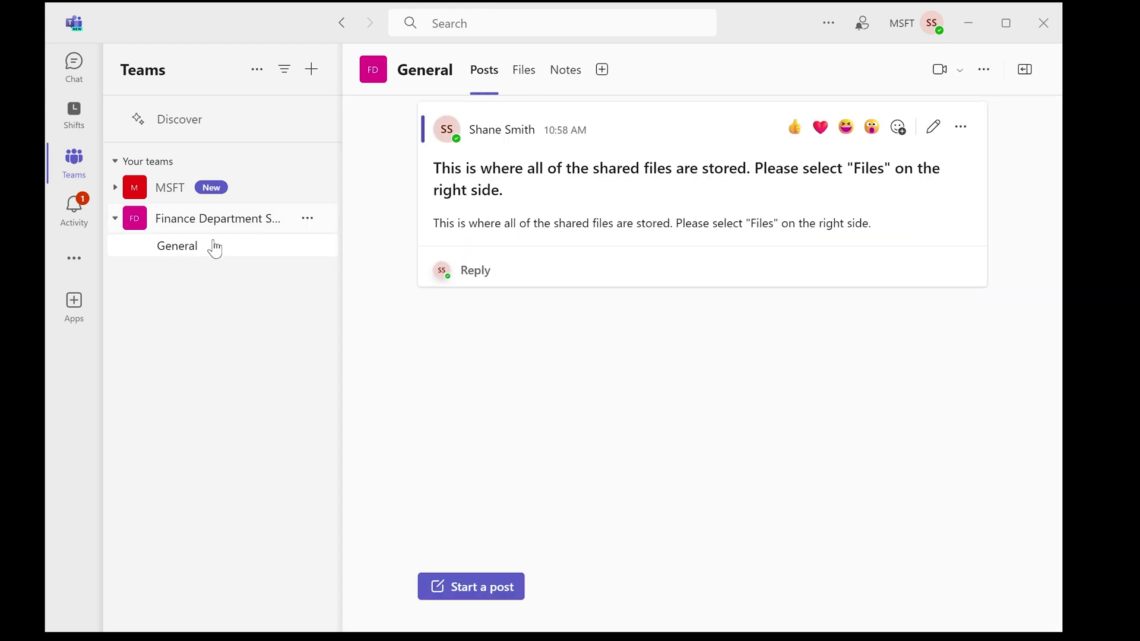
Choose Add member for the Finance team and pick a designer, a developer and a retail manager
{"action": "left_click", "coordinate": [307, 221]}
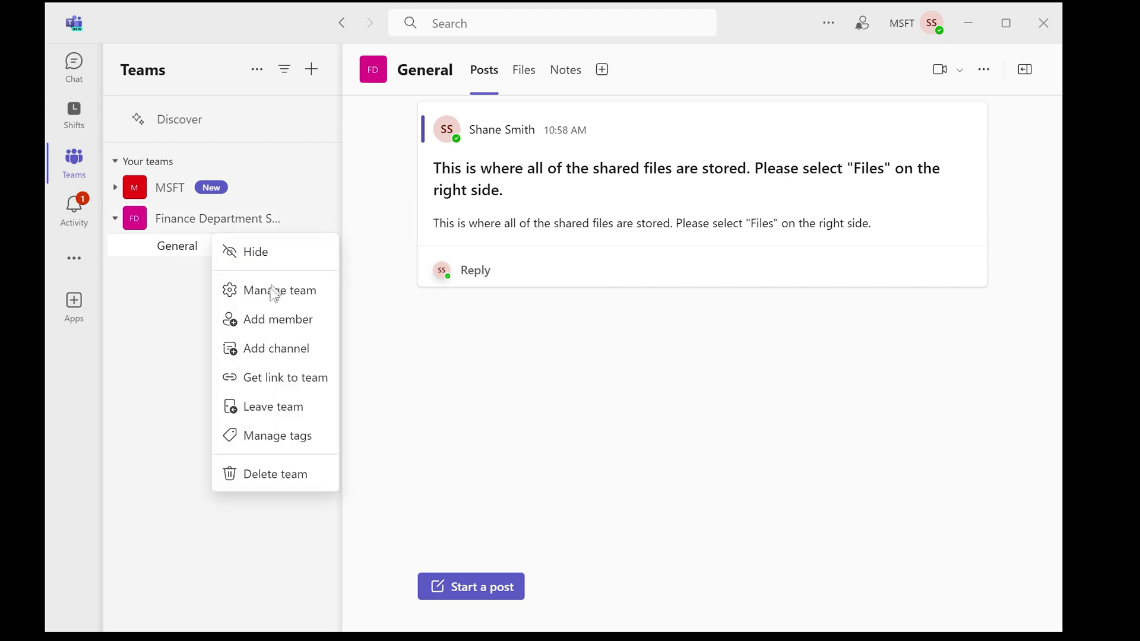
{"action": "left_click", "coordinate": [261, 326]}
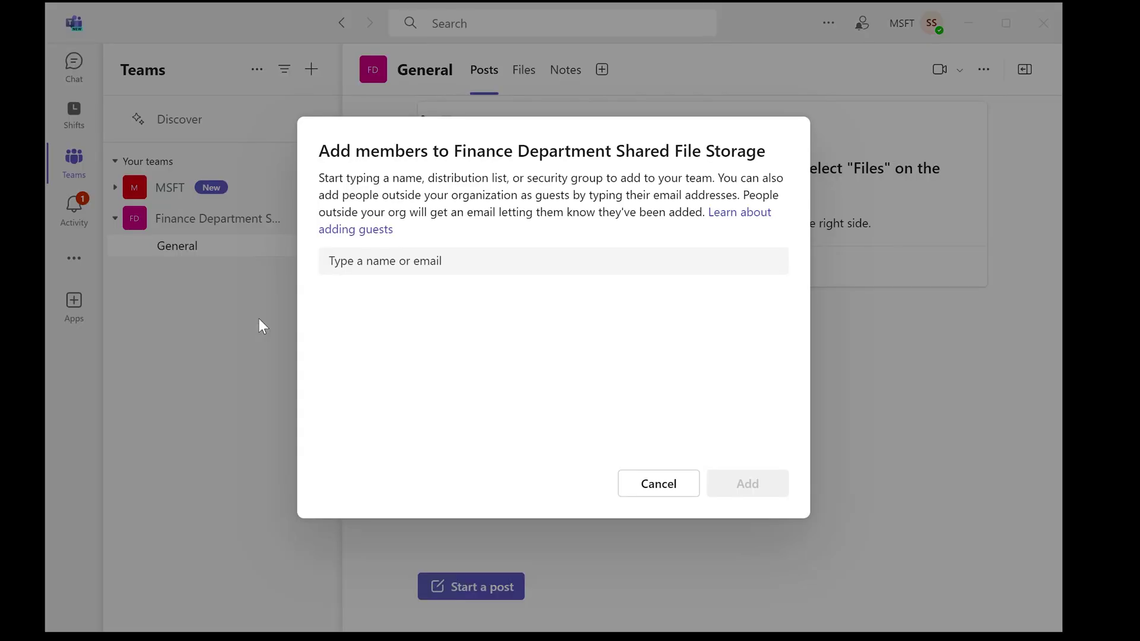
{"action": "left_click", "coordinate": [441, 261]}
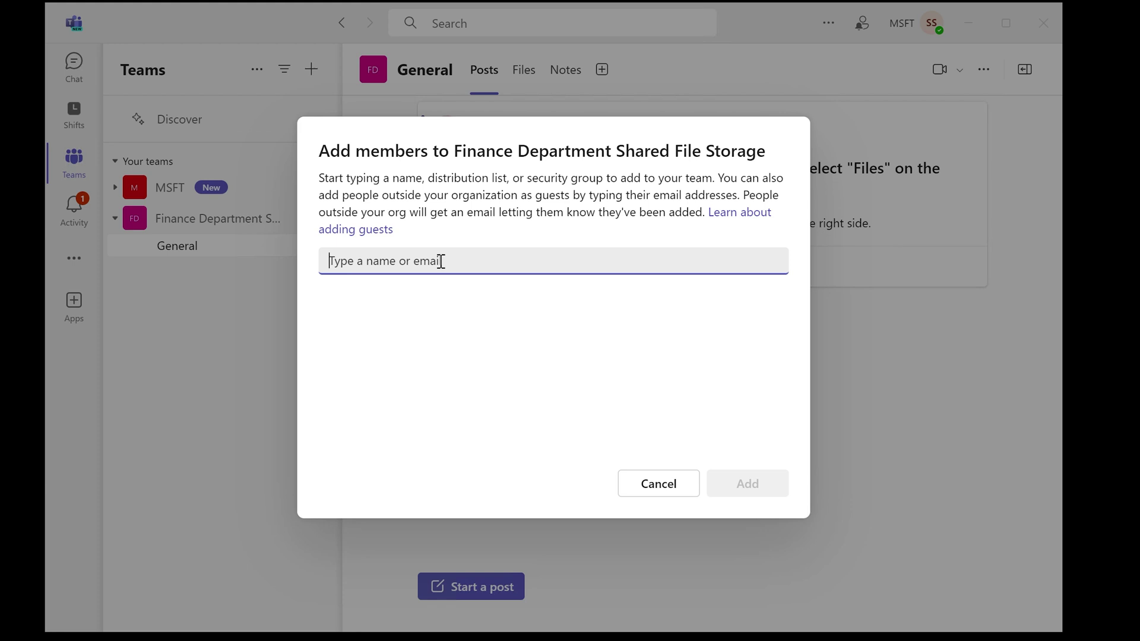
{"action": "type", "text": "a"}
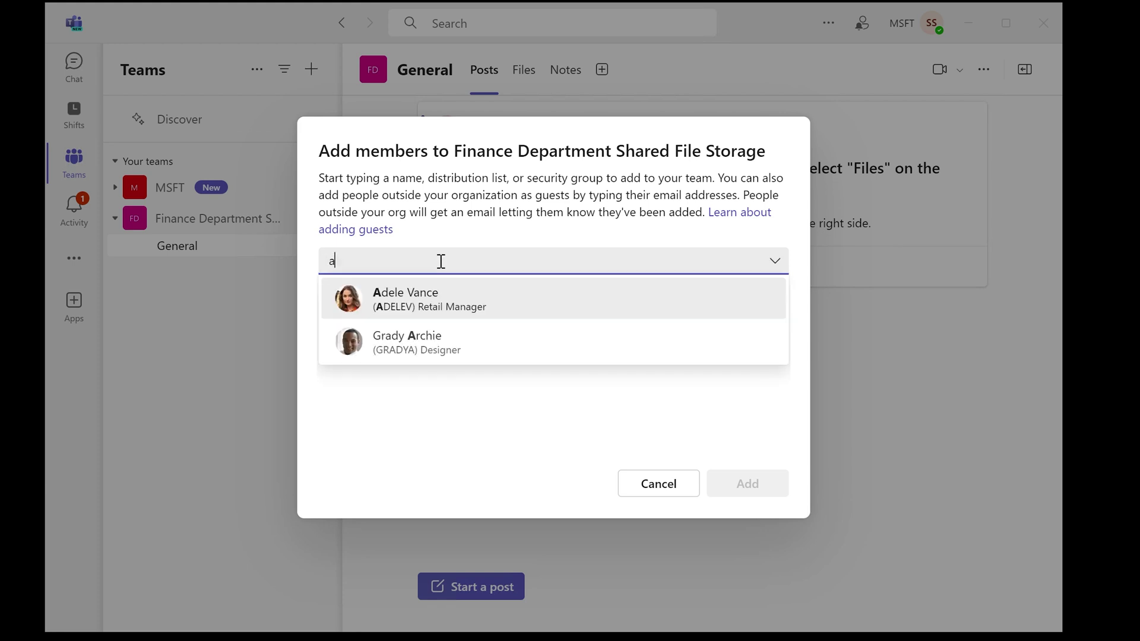
{"action": "left_click", "coordinate": [422, 328]}
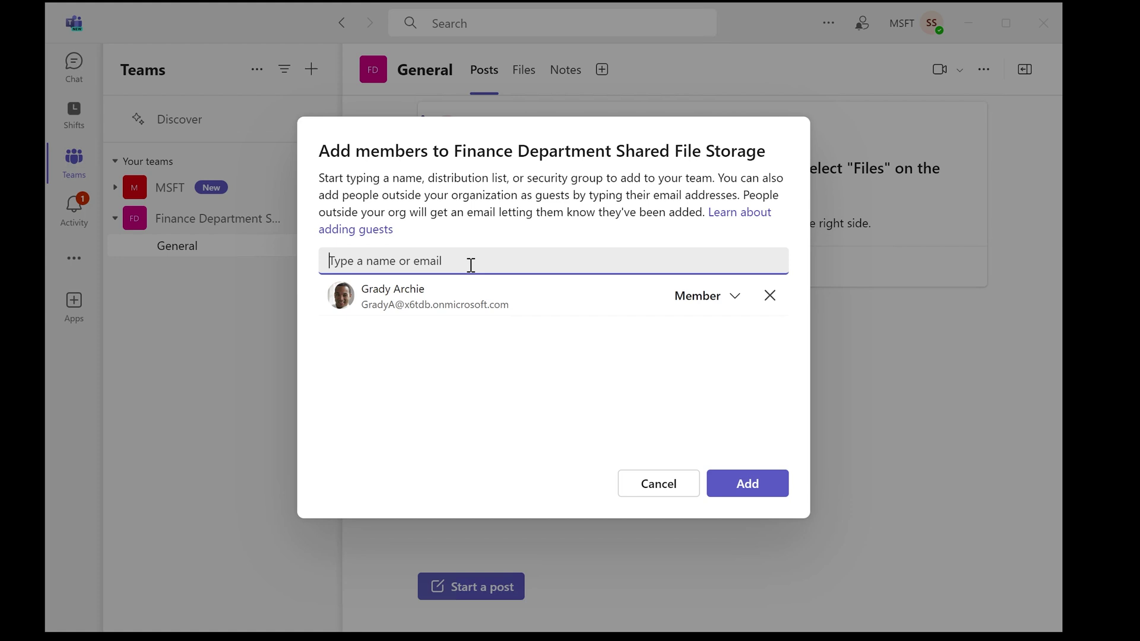
{"action": "type", "text": "c"}
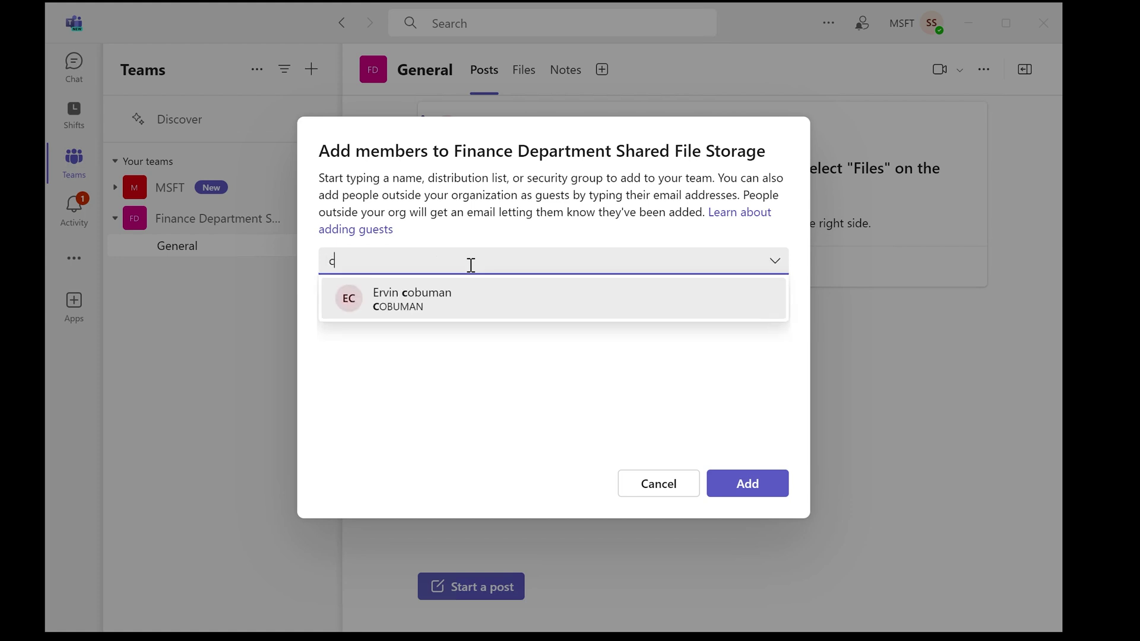
{"action": "key", "text": "BackSpace"}
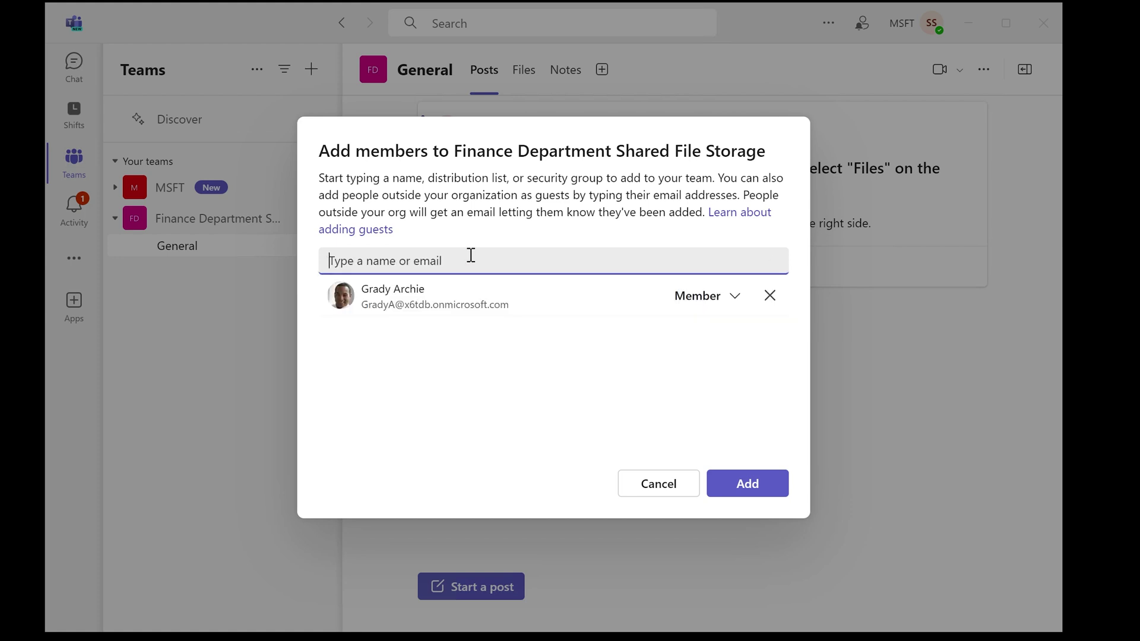
{"action": "type", "text": "h"}
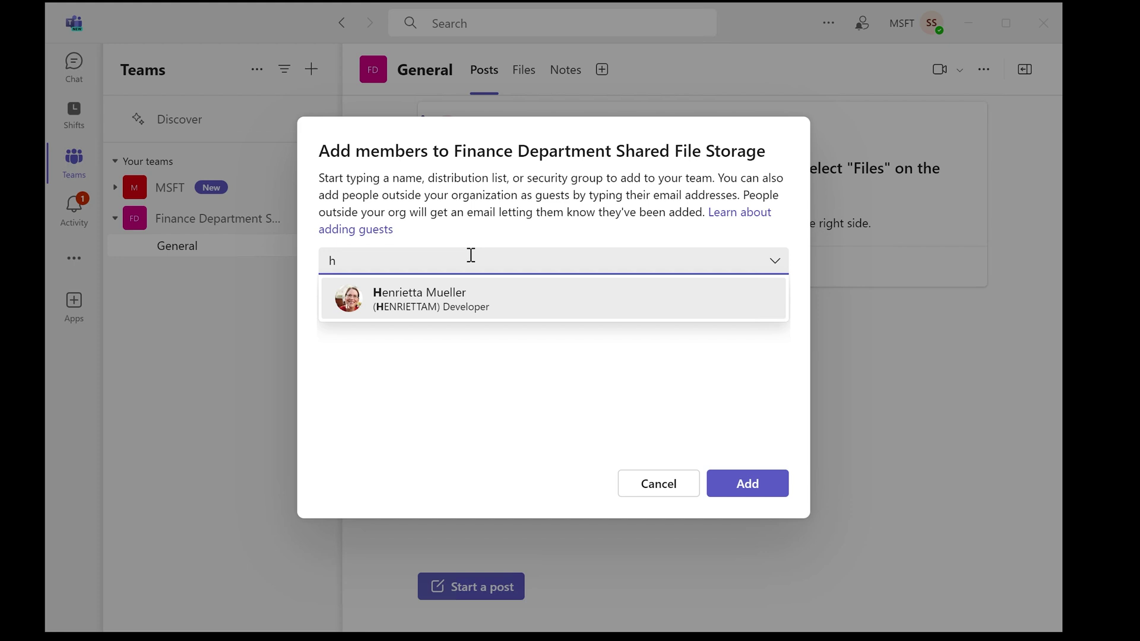
{"action": "left_click", "coordinate": [441, 295]}
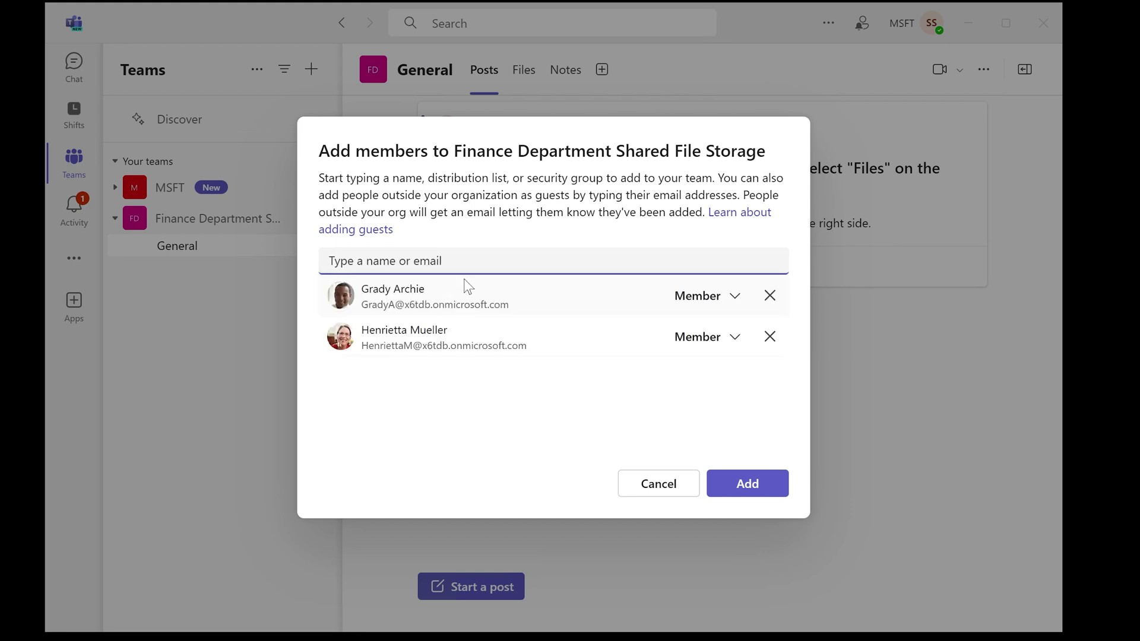
{"action": "type", "text": "a"}
{"action": "left_click", "coordinate": [445, 297]}
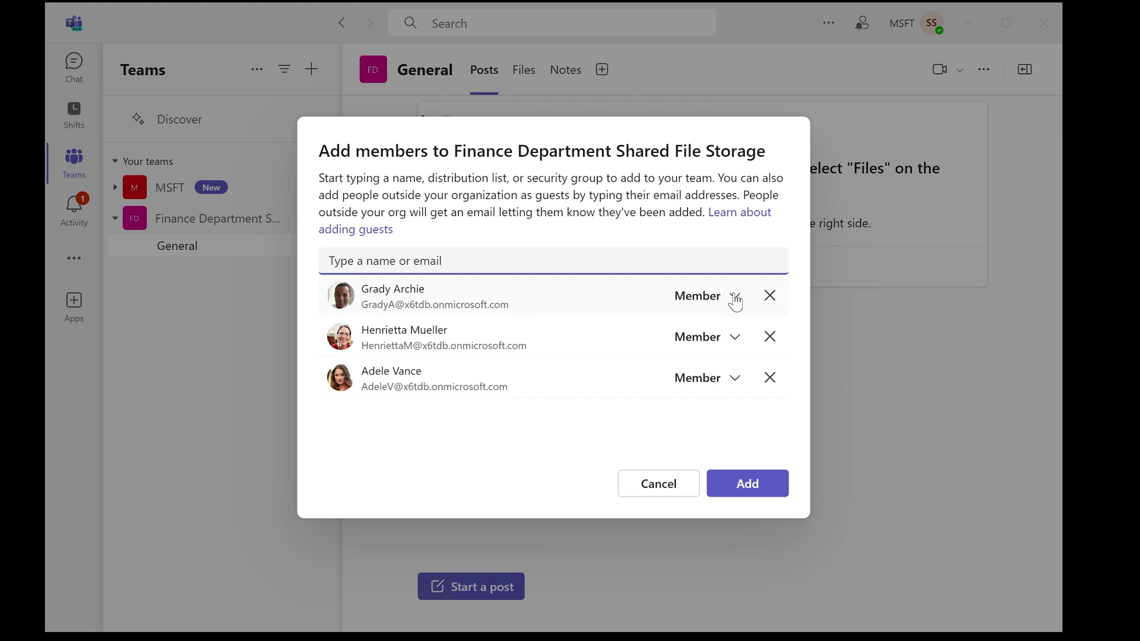
Make the first person an Owner and add all three people to the team
{"action": "left_click", "coordinate": [736, 298]}
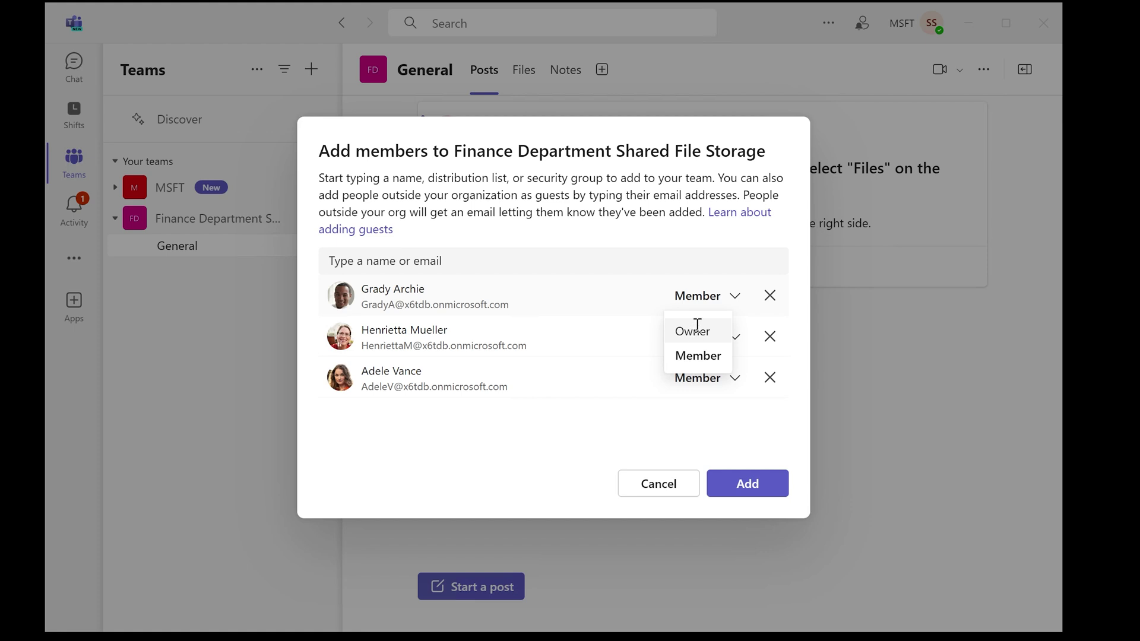
{"action": "left_click", "coordinate": [697, 328]}
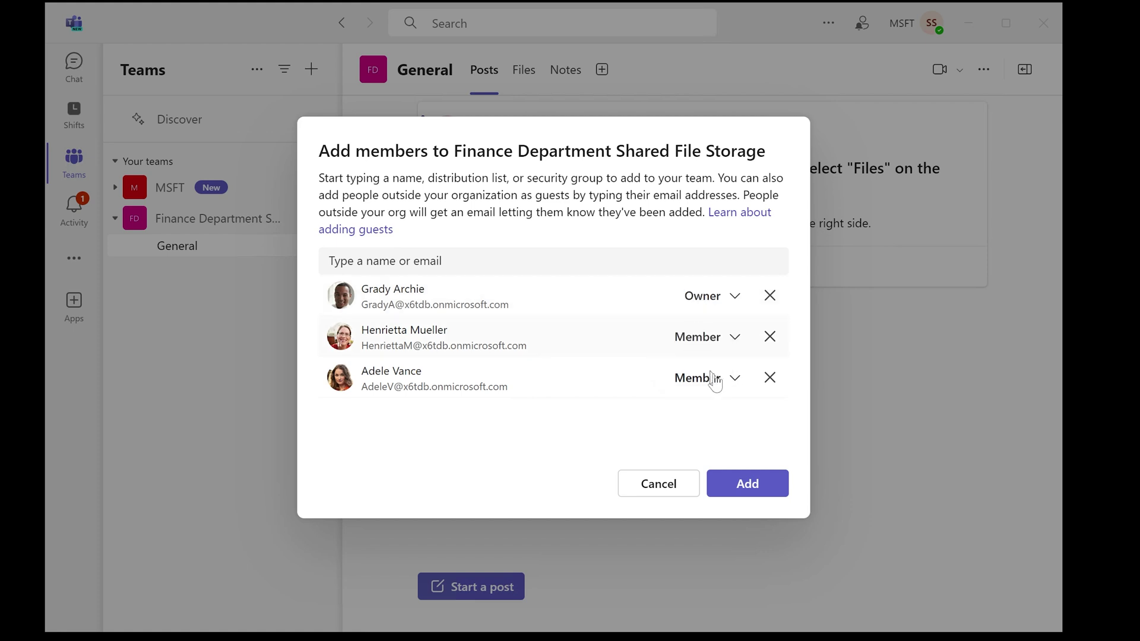
{"action": "left_click", "coordinate": [748, 484]}
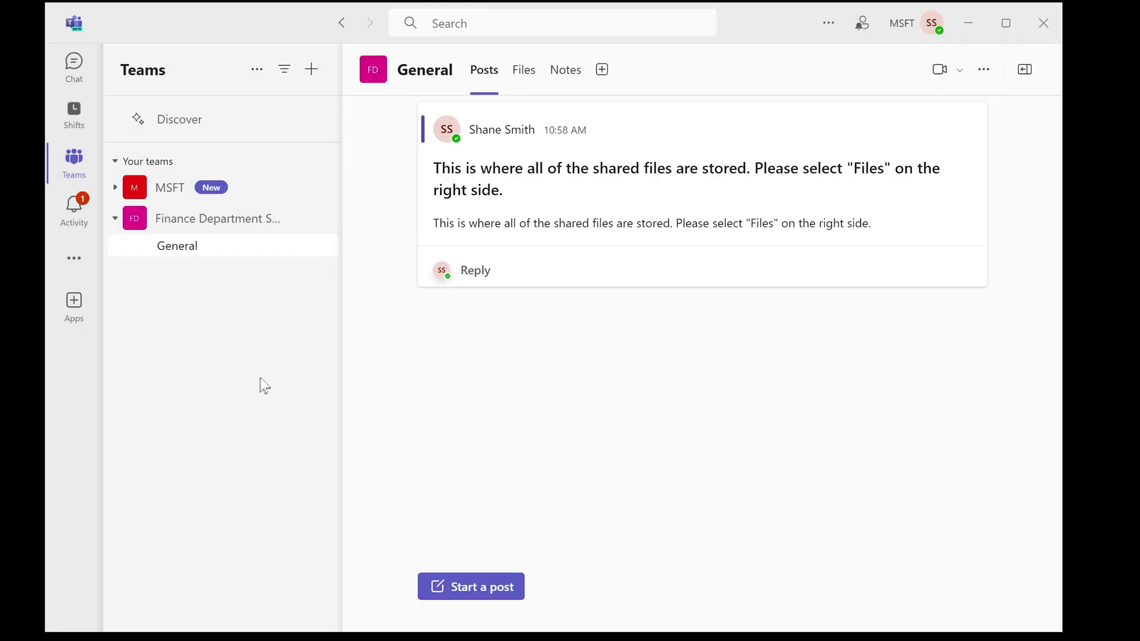
Look inside the Shared Files folder under Files, then return to the channel posts
{"action": "left_click", "coordinate": [522, 77]}
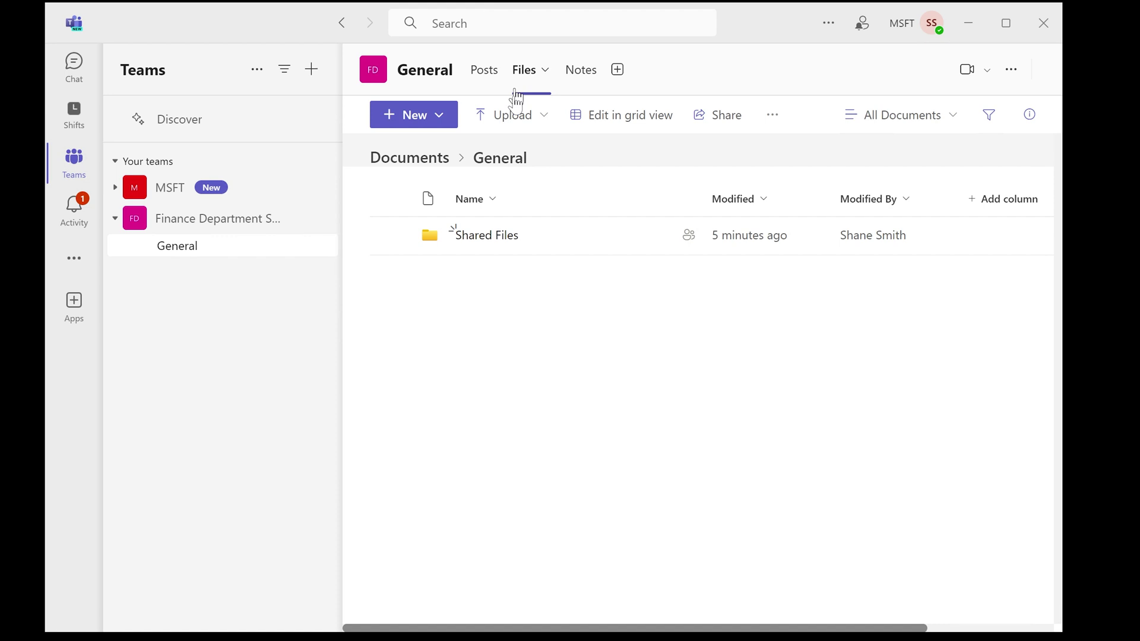
{"action": "left_click", "coordinate": [482, 238]}
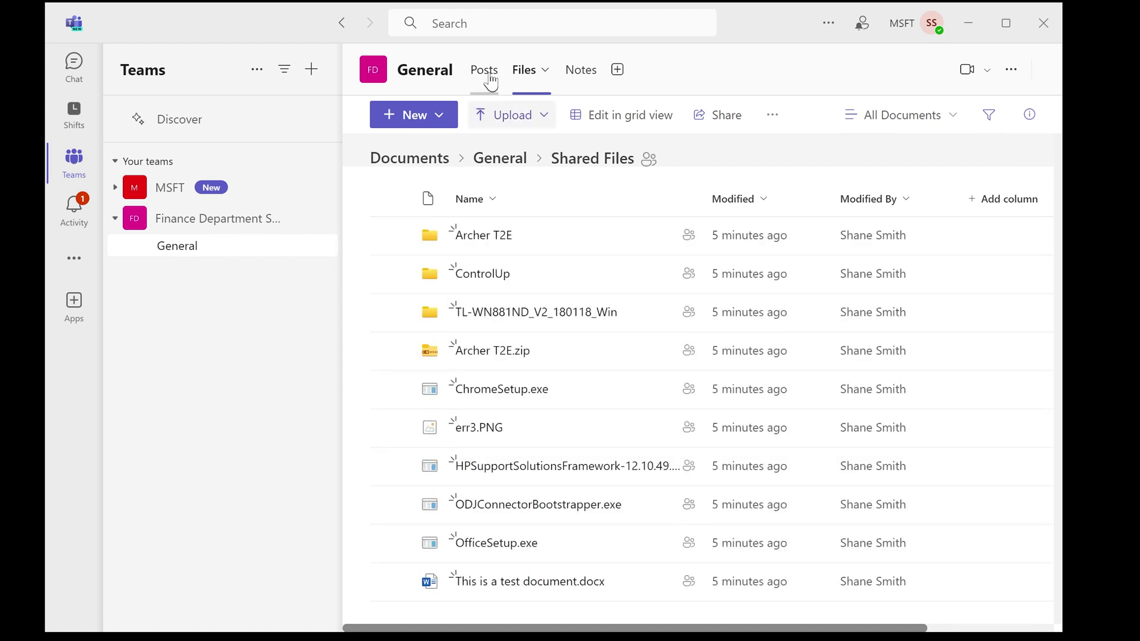
{"action": "left_click", "coordinate": [482, 76]}
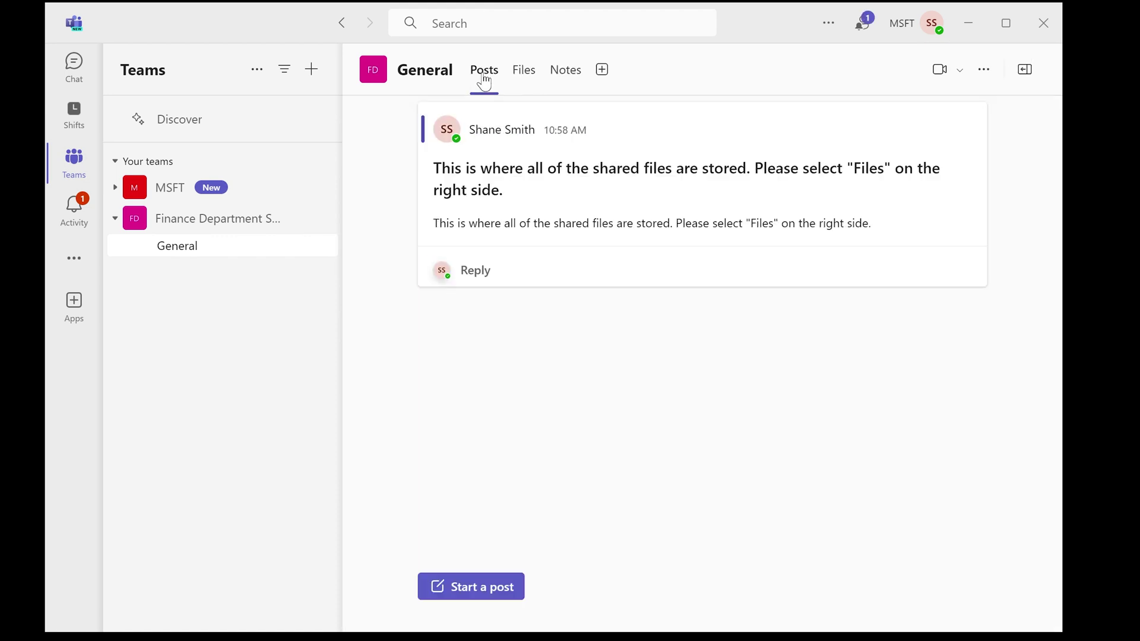
Switch to the newly added member's account and open the Finance Department team's General channel
{"action": "left_click", "coordinate": [932, 23]}
{"action": "left_click", "coordinate": [875, 271]}
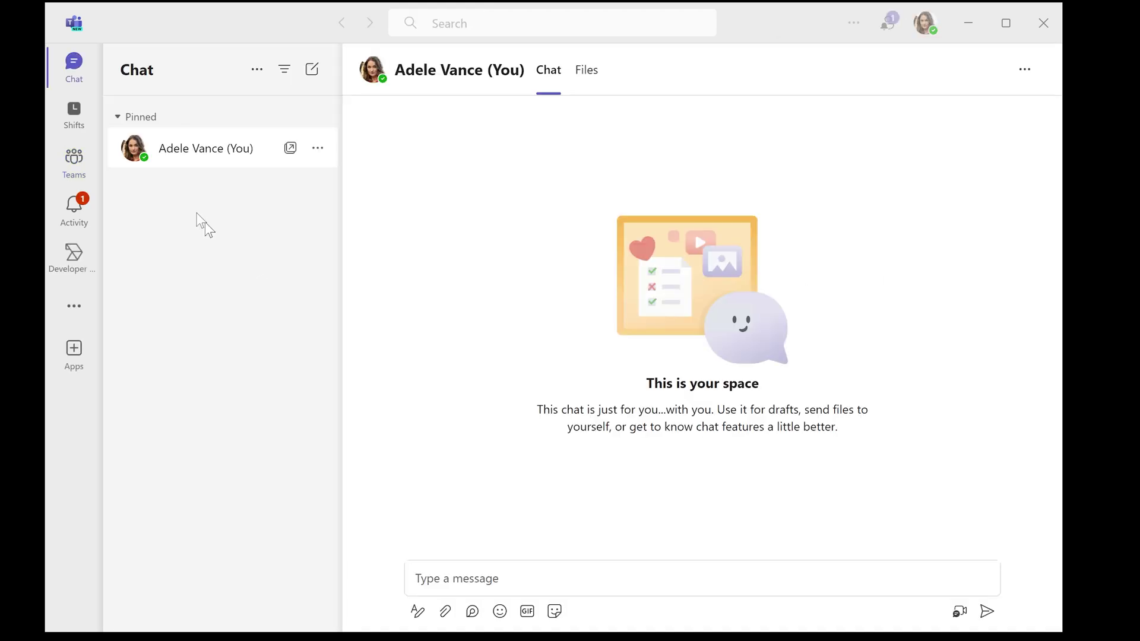
{"action": "left_click", "coordinate": [73, 163]}
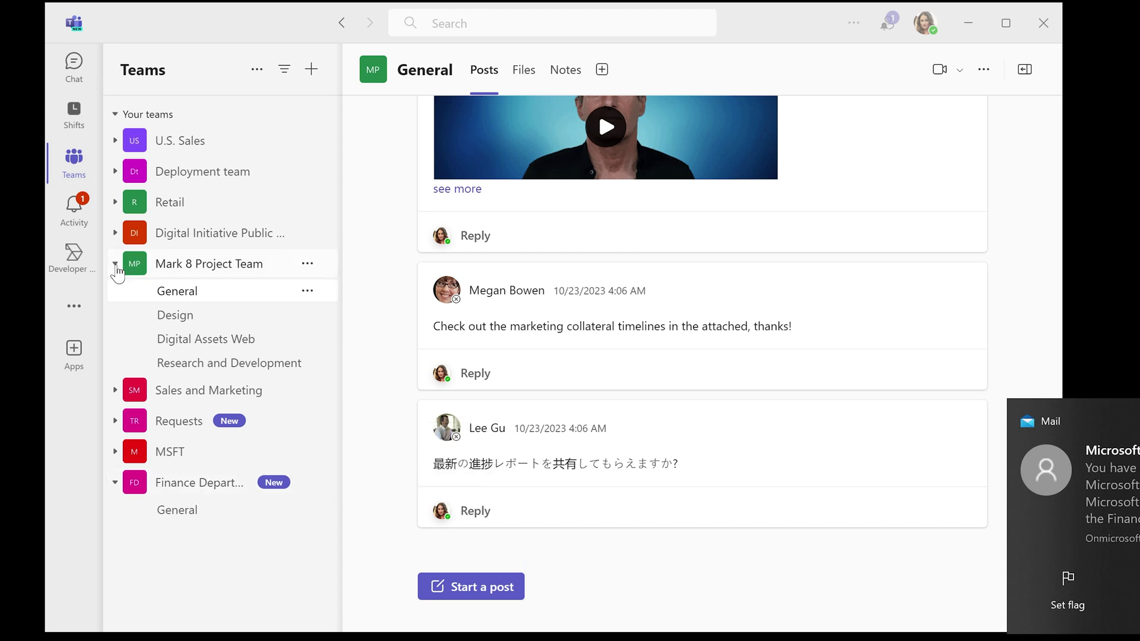
{"action": "left_click", "coordinate": [116, 264]}
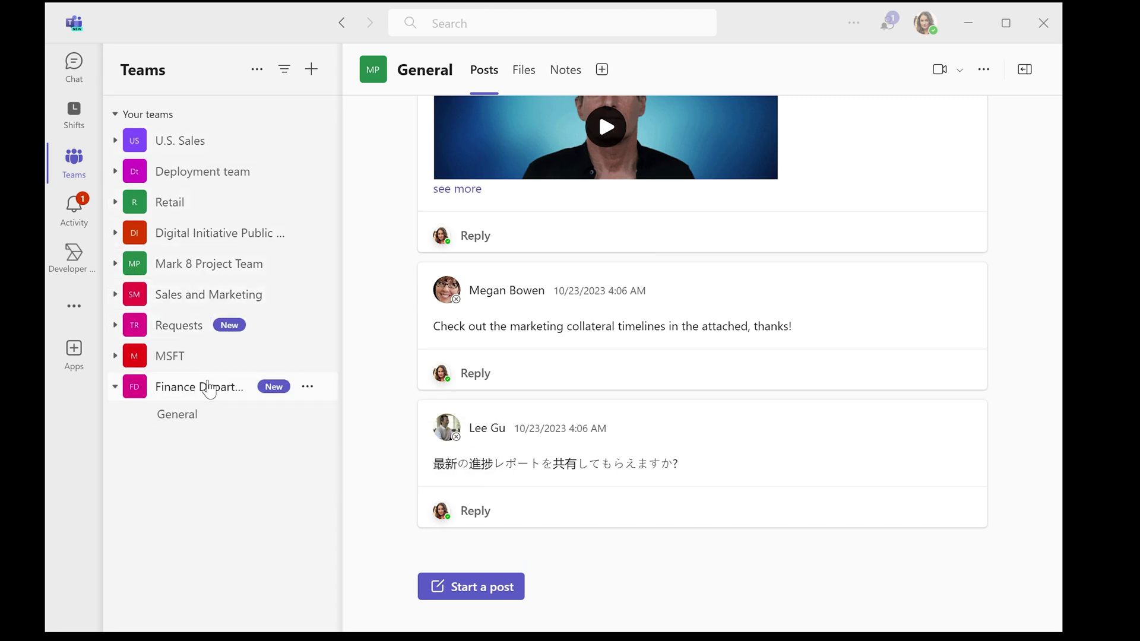
{"action": "left_click", "coordinate": [205, 397]}
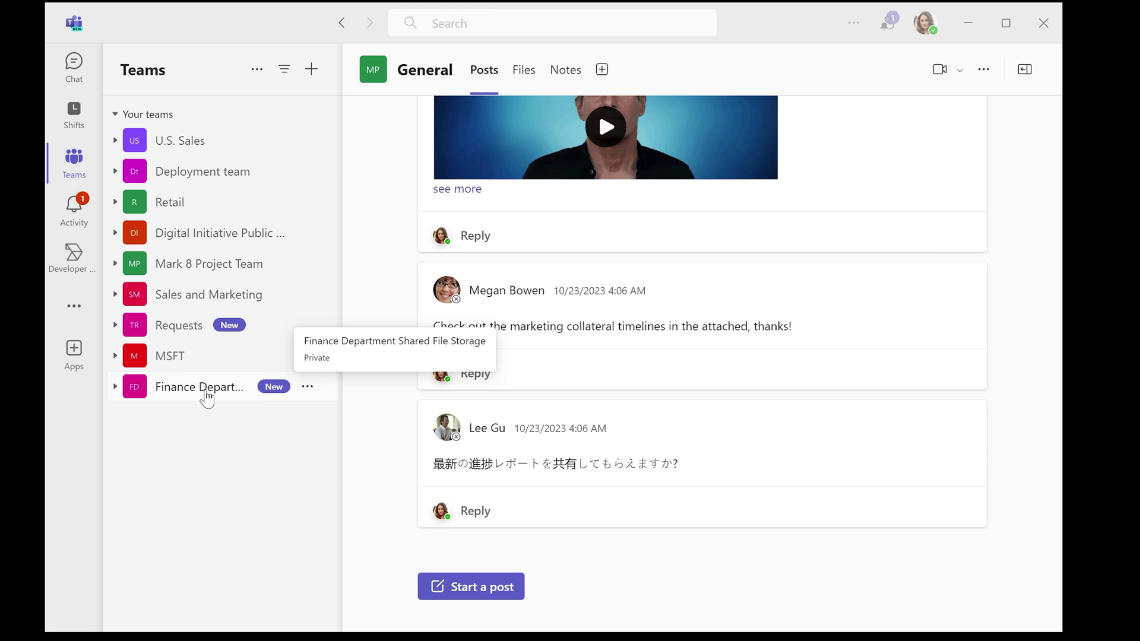
{"action": "left_click", "coordinate": [208, 396]}
{"action": "left_click", "coordinate": [185, 418]}
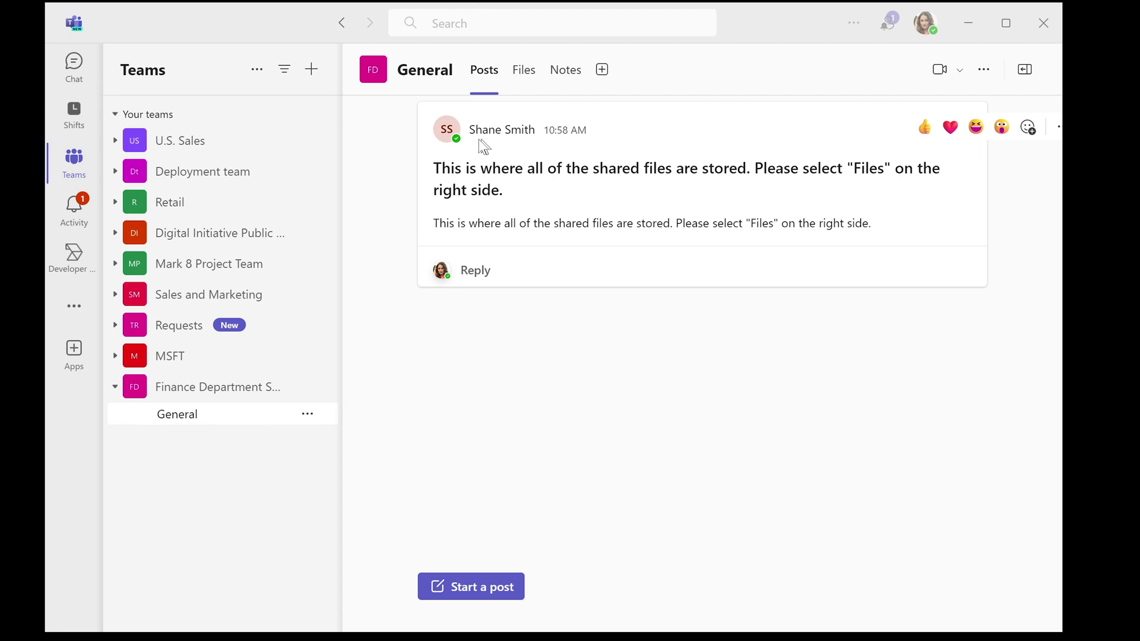
Send the reply 'Great! Thanks!' under the post pointing to Files, then show the Files tab
{"action": "left_click_drag", "start_coordinate": [434, 169], "coordinate": [574, 187]}
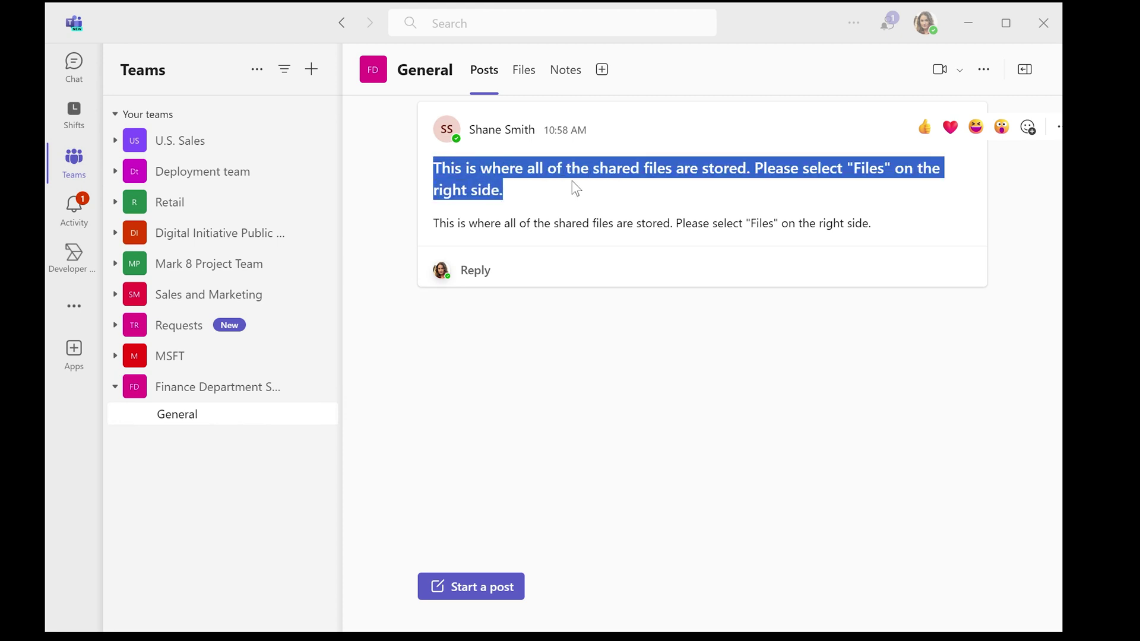
{"action": "left_click", "coordinate": [571, 186]}
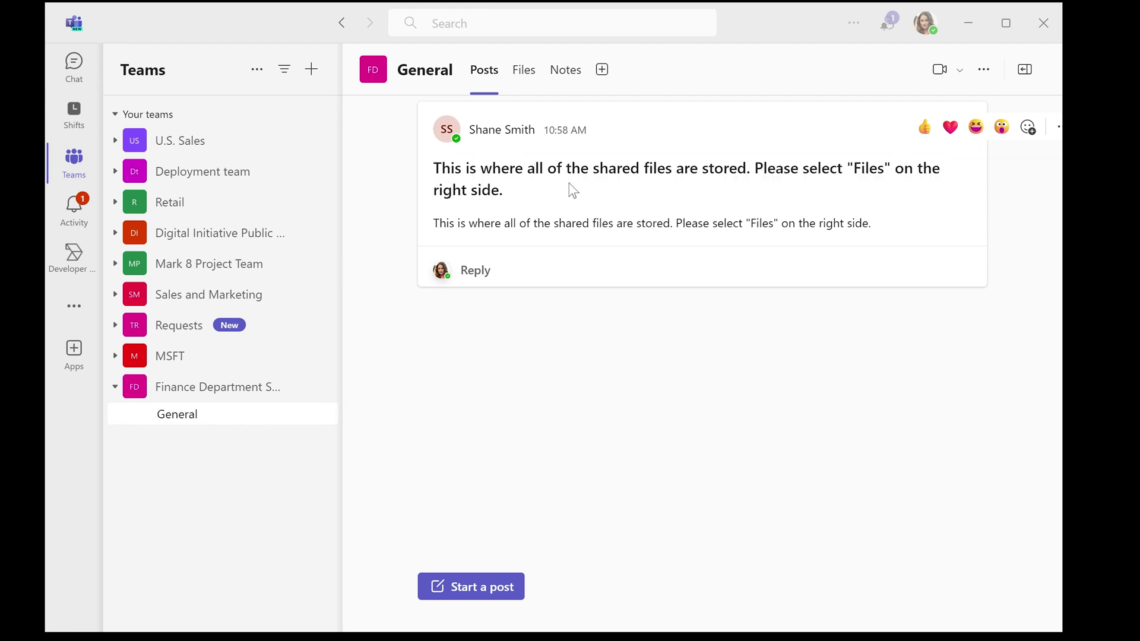
{"action": "left_click", "coordinate": [469, 275]}
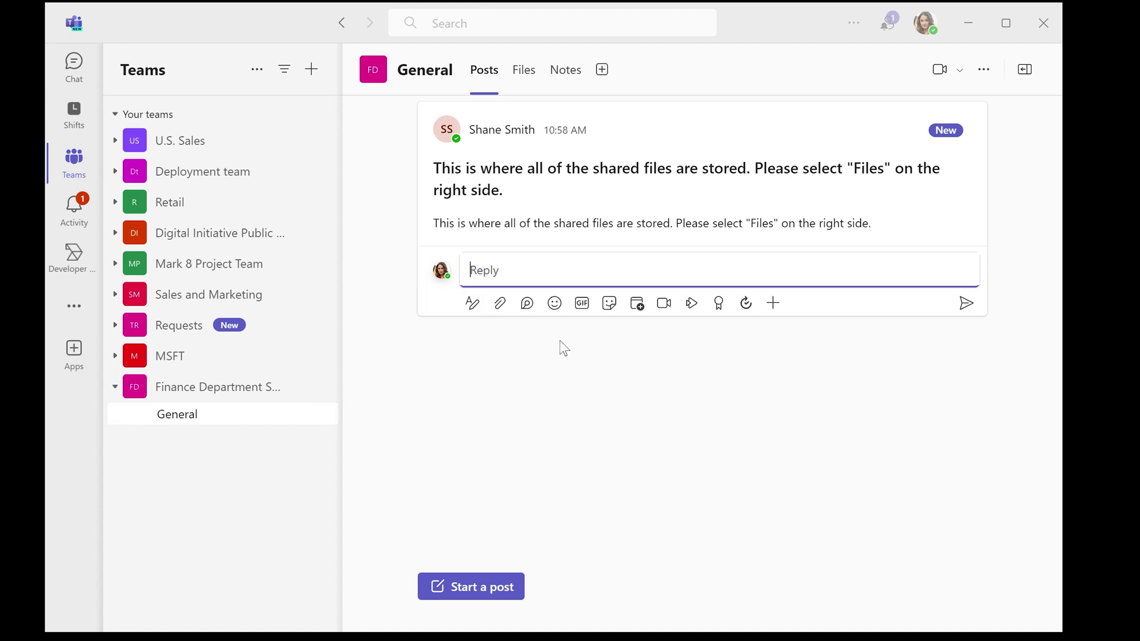
{"action": "type", "text": "Great! Thanks!"}
{"action": "key", "text": "Return"}
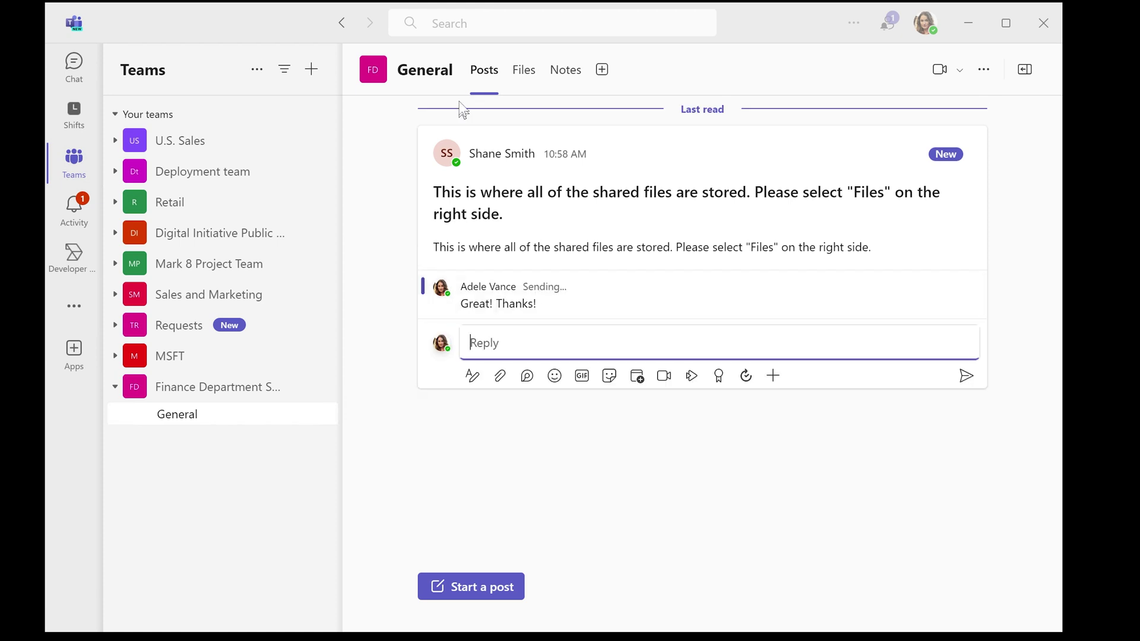
{"action": "left_click", "coordinate": [519, 81]}
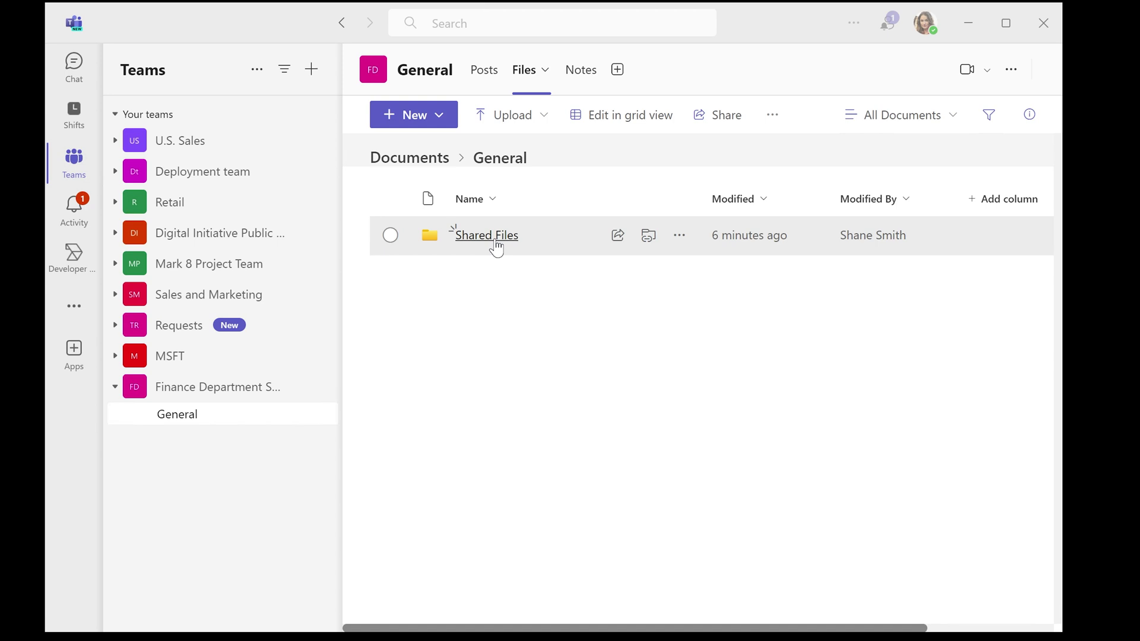
Open This is a test document.docx from Shared Files in Word, then minimize it back to Teams
{"action": "left_click", "coordinate": [487, 236]}
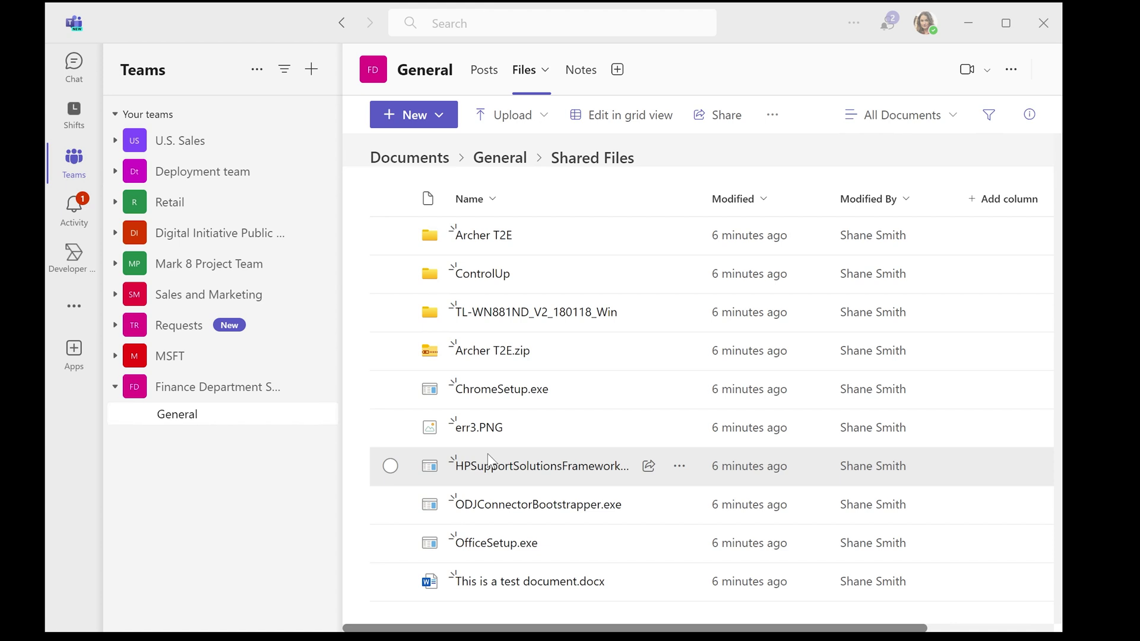
{"action": "left_click", "coordinate": [502, 582]}
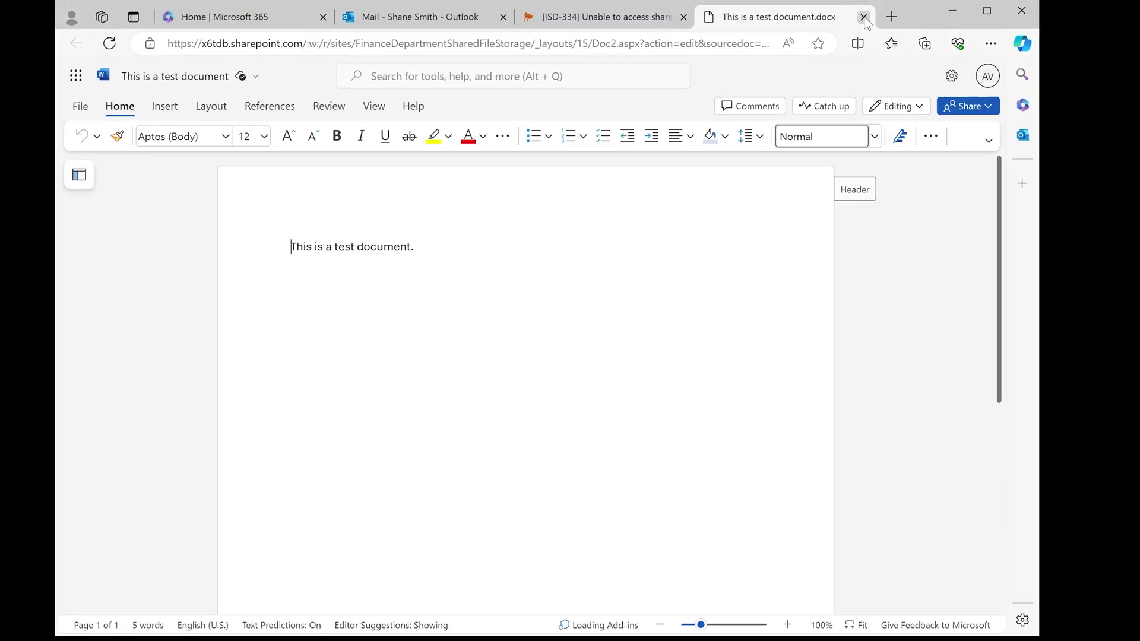
{"action": "left_click", "coordinate": [952, 12]}
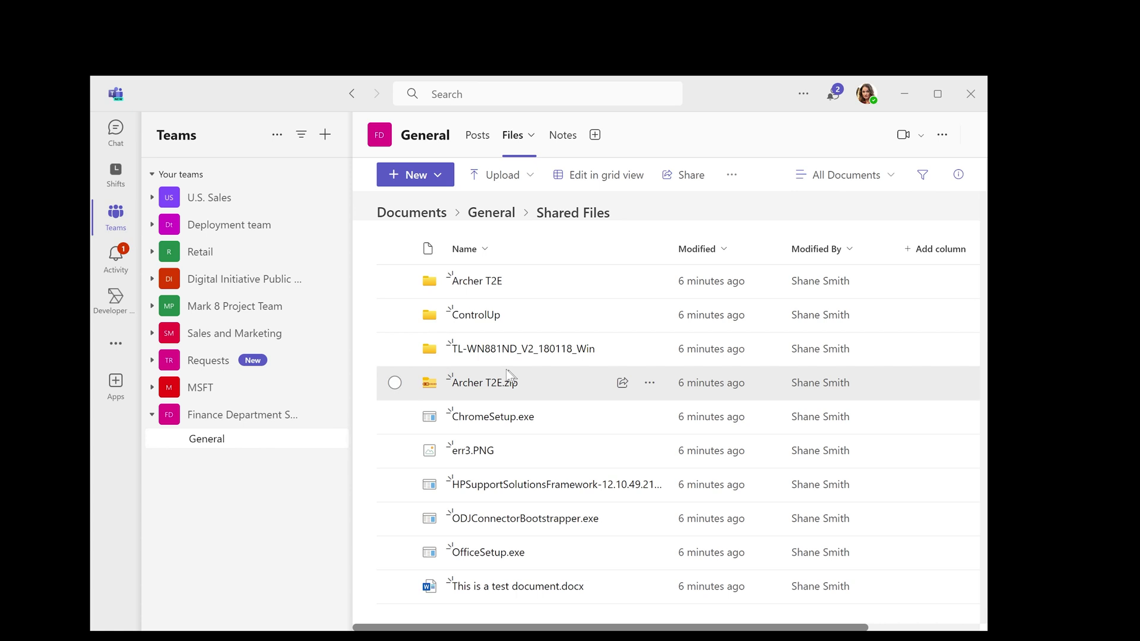
{"action": "left_click", "coordinate": [650, 384]}
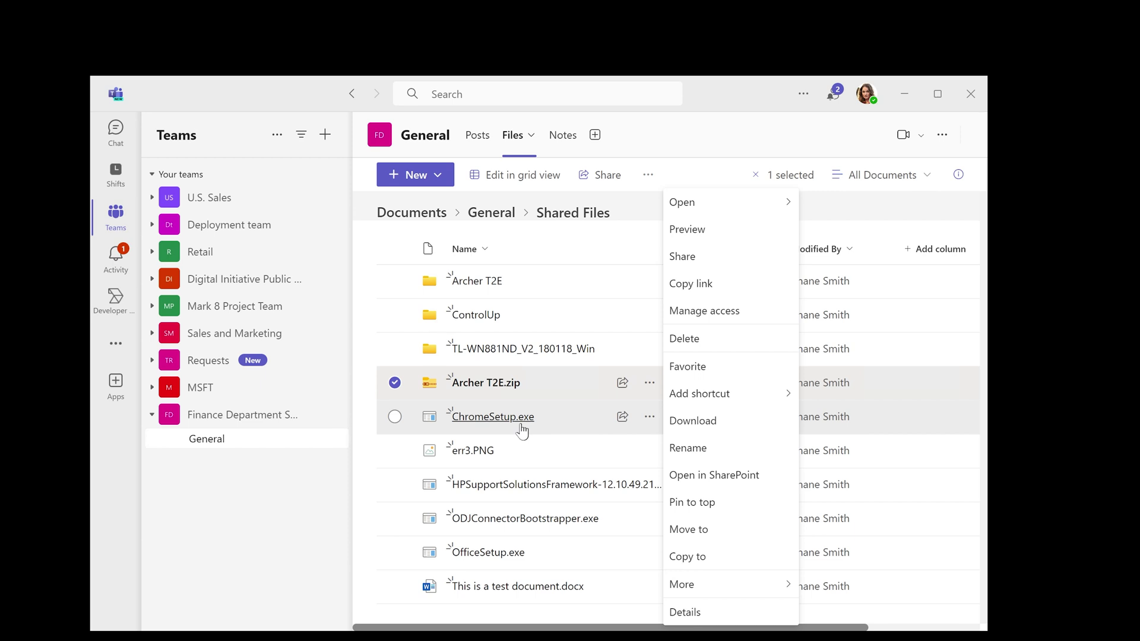
{"action": "left_click", "coordinate": [650, 418]}
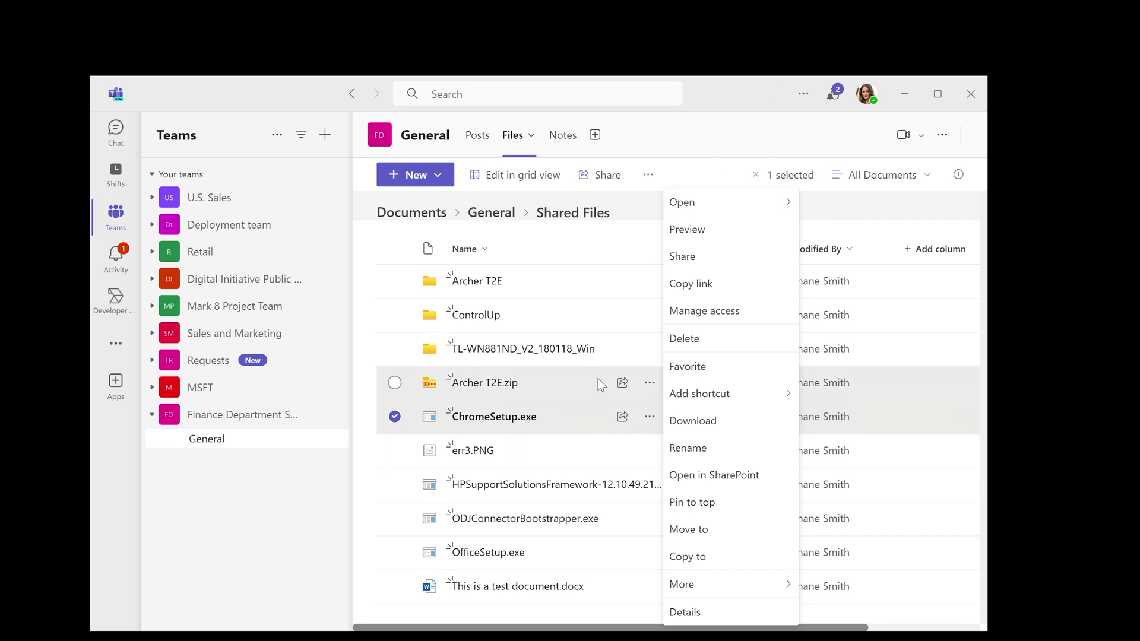
{"action": "left_click", "coordinate": [262, 472]}
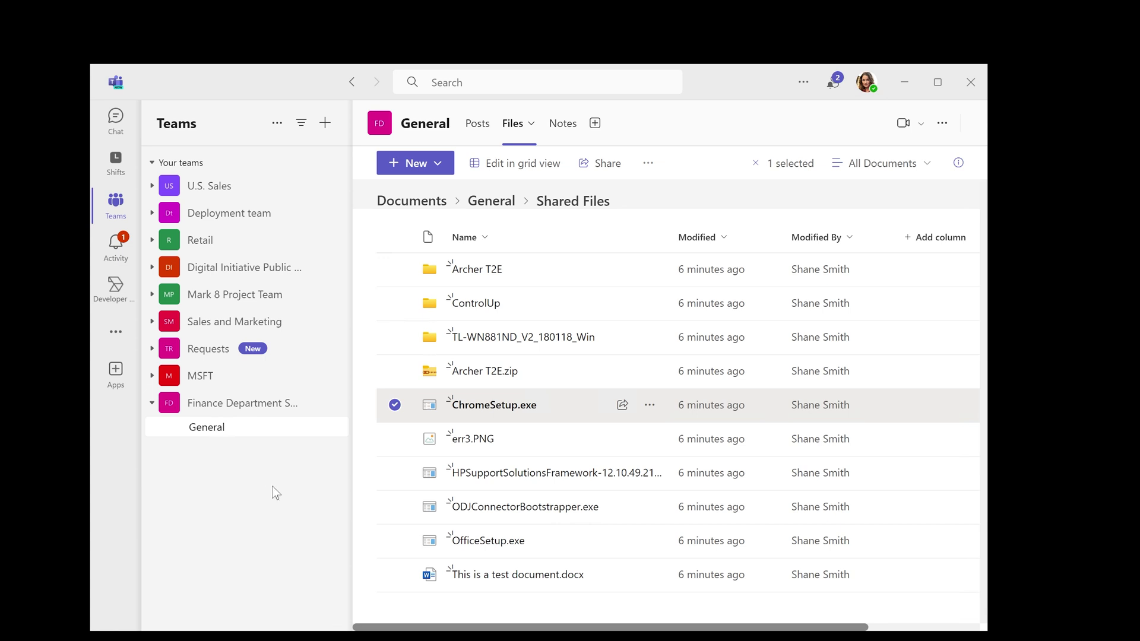
Start a new Jira help desk issue summarised 'Please create a Teams group for my department'
{"action": "mouse_move", "coordinate": [242, 633]}
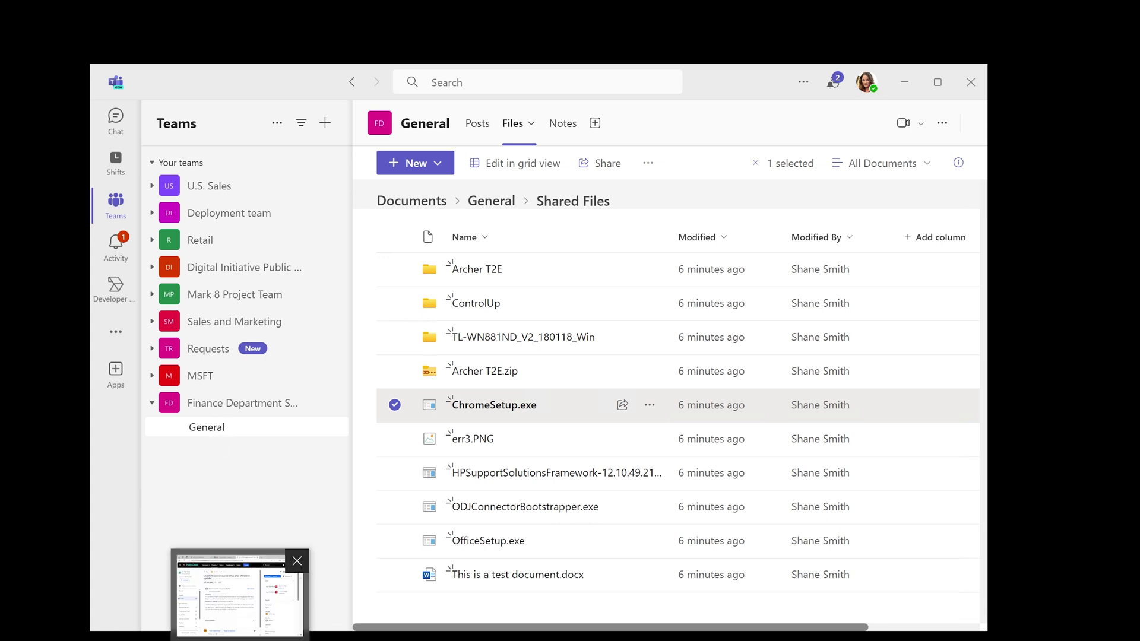
{"action": "left_click", "coordinate": [302, 585]}
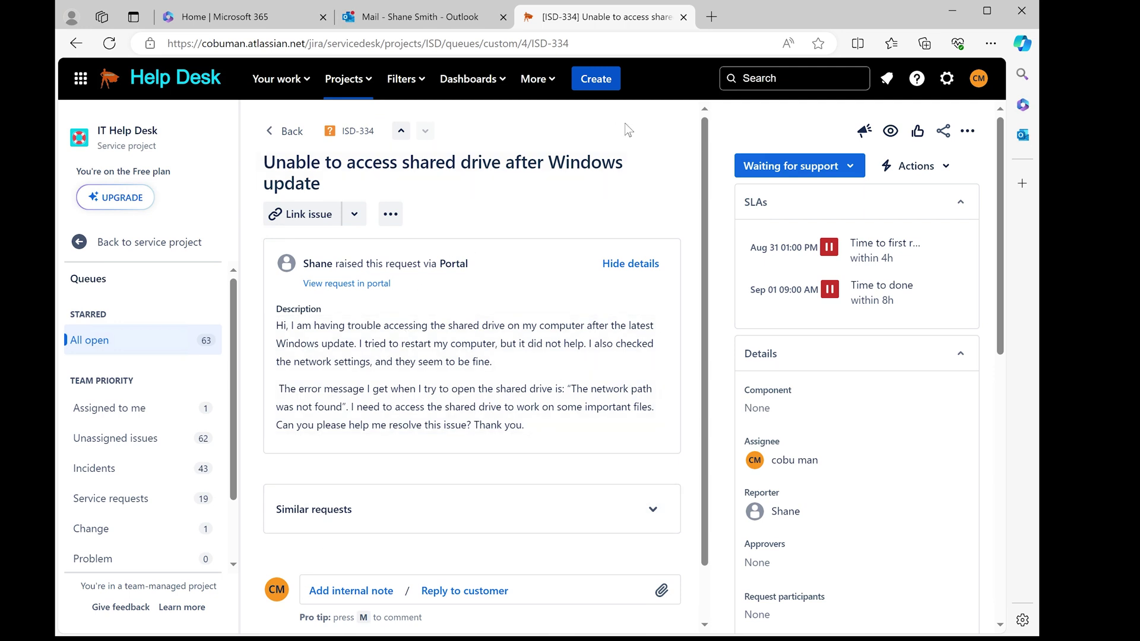
{"action": "left_click", "coordinate": [595, 83]}
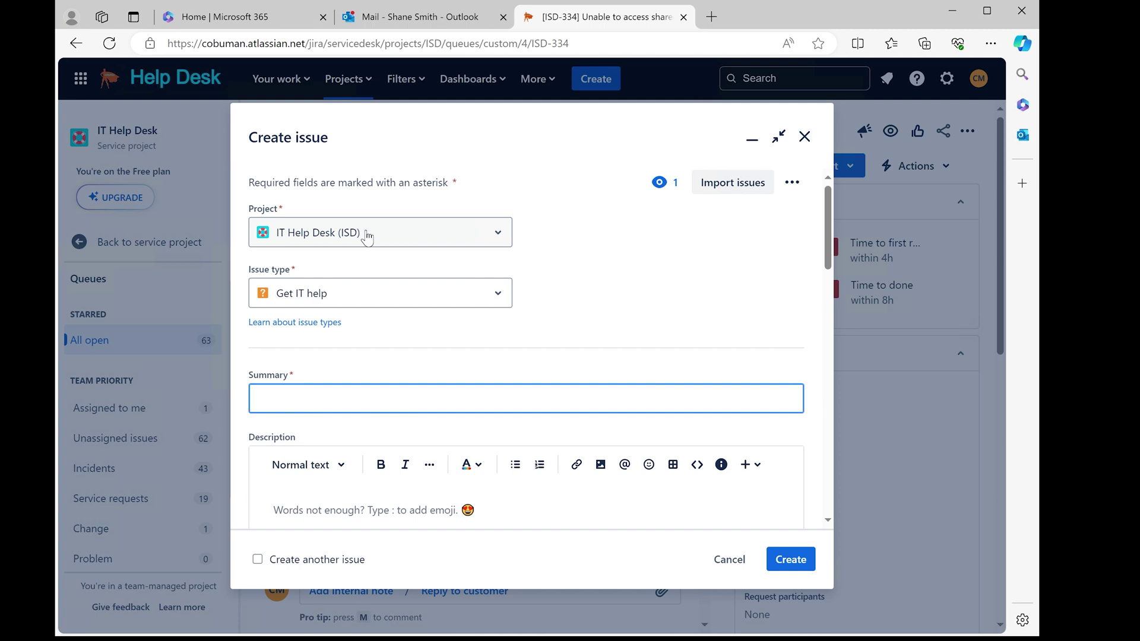
{"action": "type", "text": "Please "}
{"action": "type", "text": "created "}
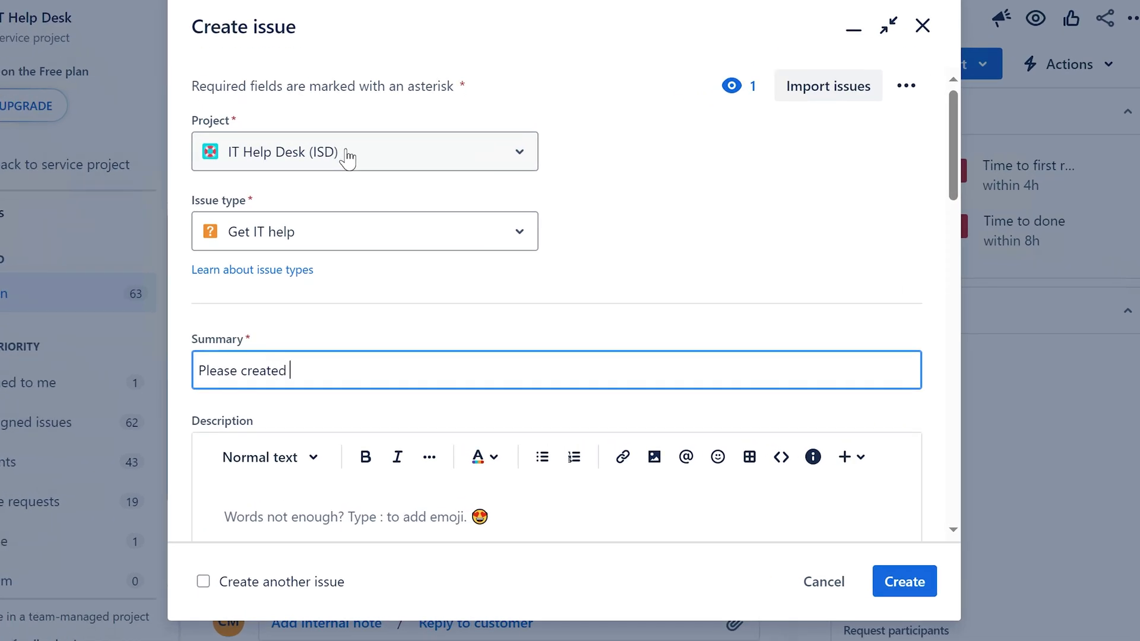
{"action": "type", "text": "a Teams group for my d"}
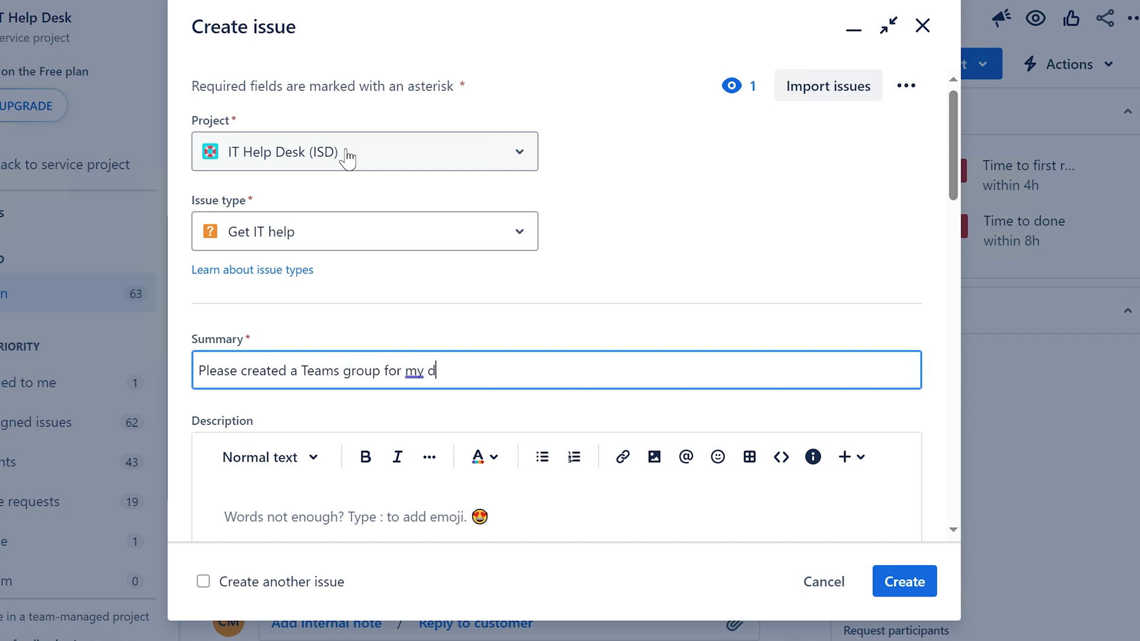
{"action": "type", "text": "epartment"}
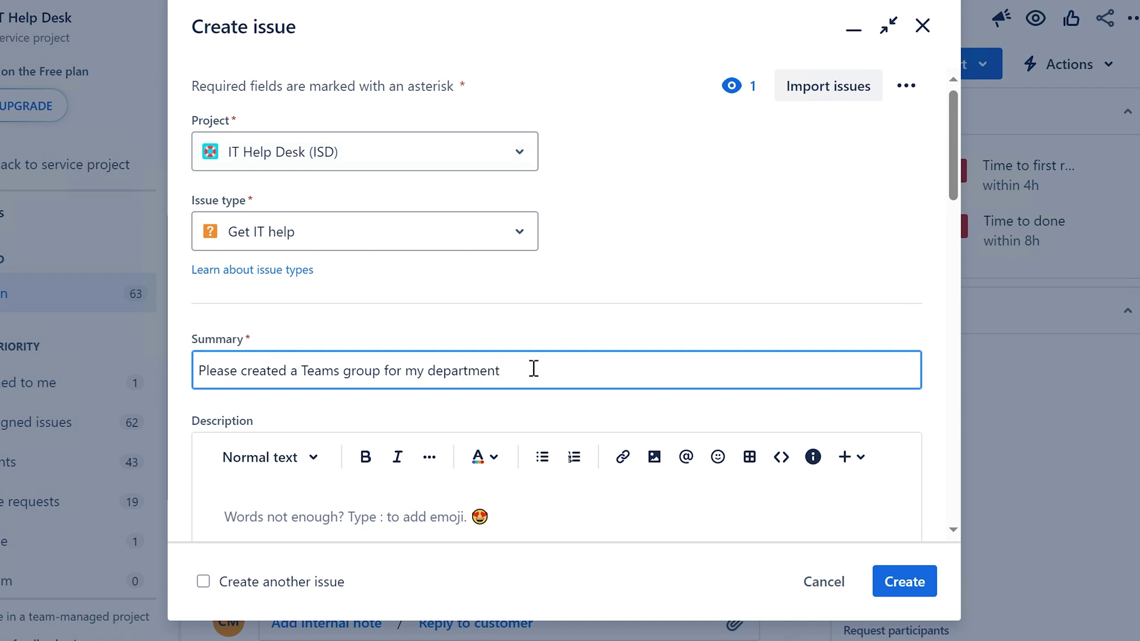
Copy the summary into the Description with a closing period, and submit the issue
{"action": "key", "text": "ctrl+a"}
{"action": "key", "text": "ctrl+c"}
{"action": "key", "text": "Tab"}
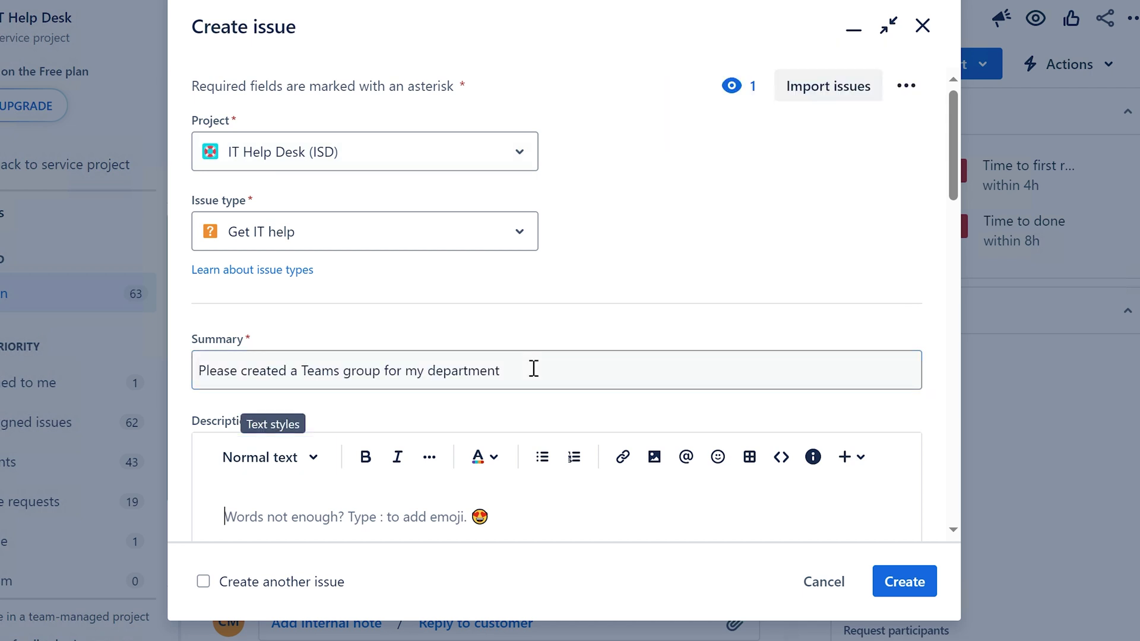
{"action": "key", "text": "Tab"}
{"action": "key", "text": "ctrl+v"}
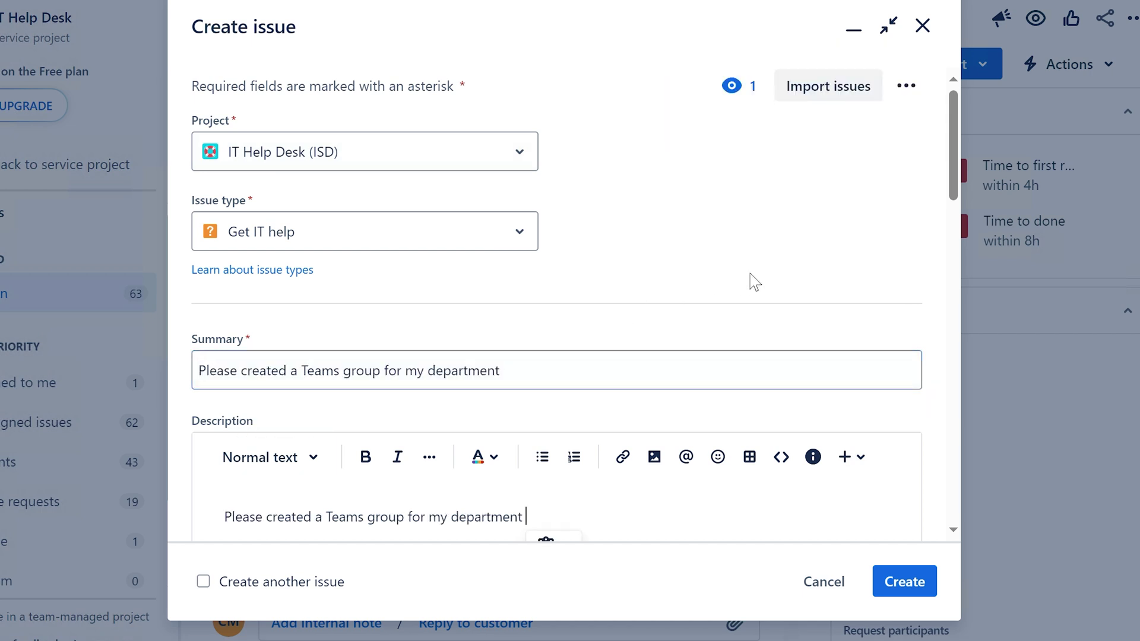
{"action": "scroll", "coordinate": [749, 275], "scroll_direction": "down", "scroll_amount": 3}
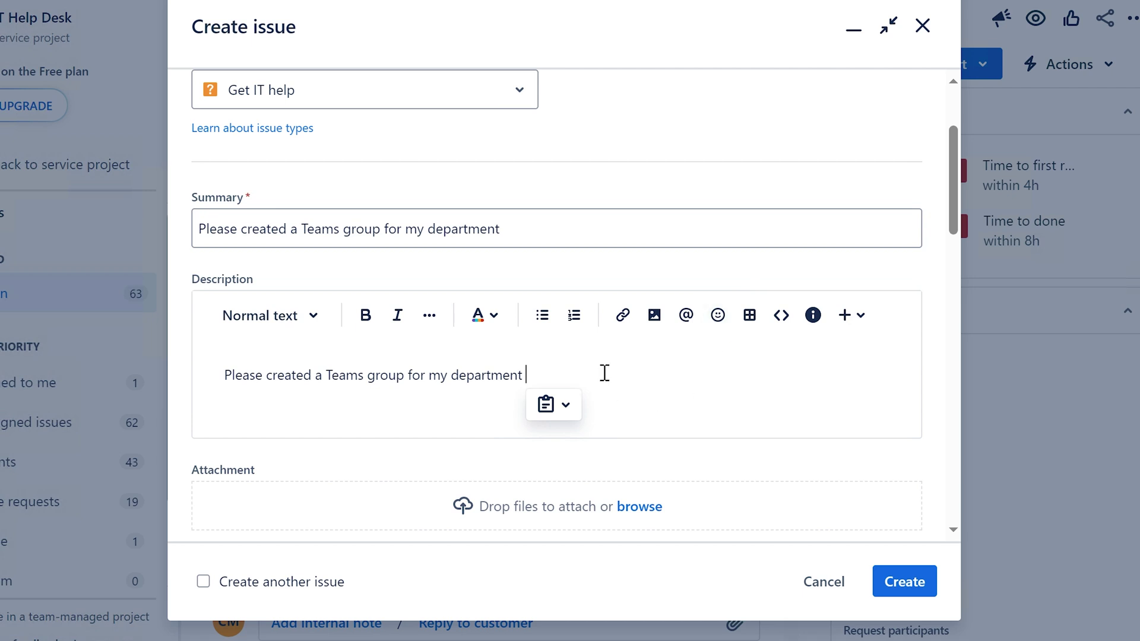
{"action": "type", "text": "."}
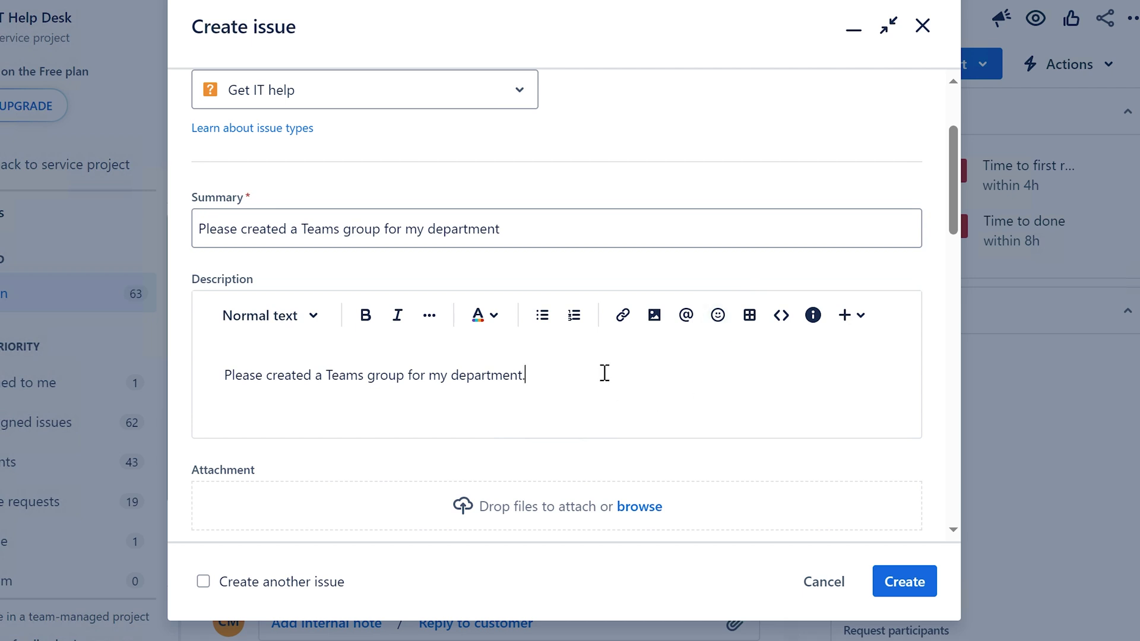
{"action": "key", "text": "ctrl+Return"}
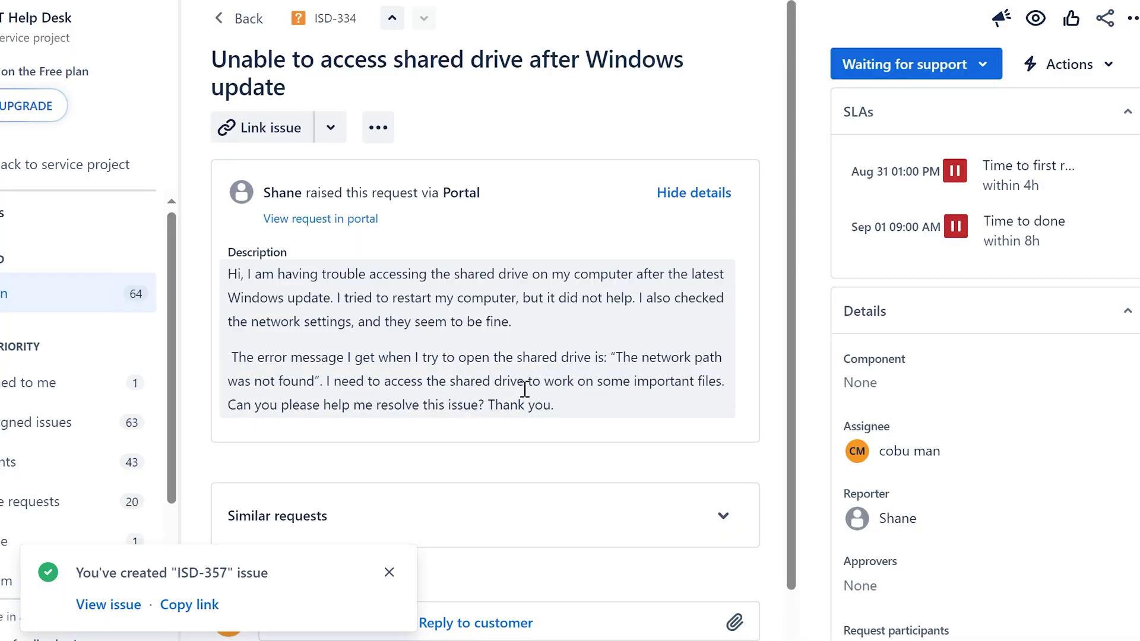
{"action": "left_click", "coordinate": [389, 572]}
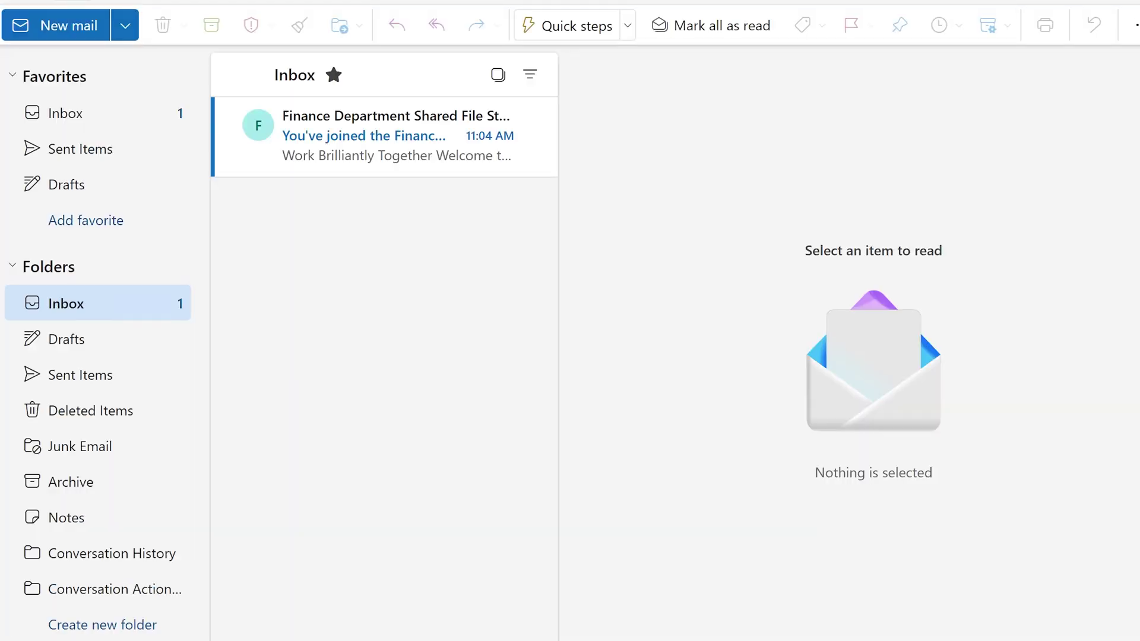
Start a new email to the sysadmin's address with subject 'Requesting Teams Group'
{"action": "left_click", "coordinate": [69, 30]}
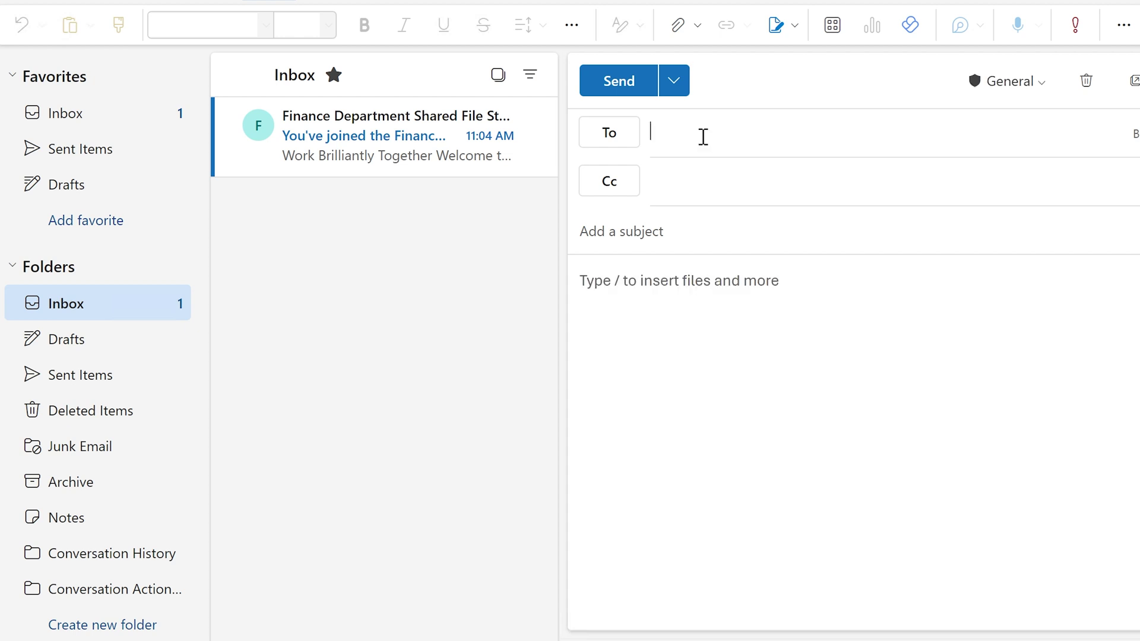
{"action": "type", "text": "syste"}
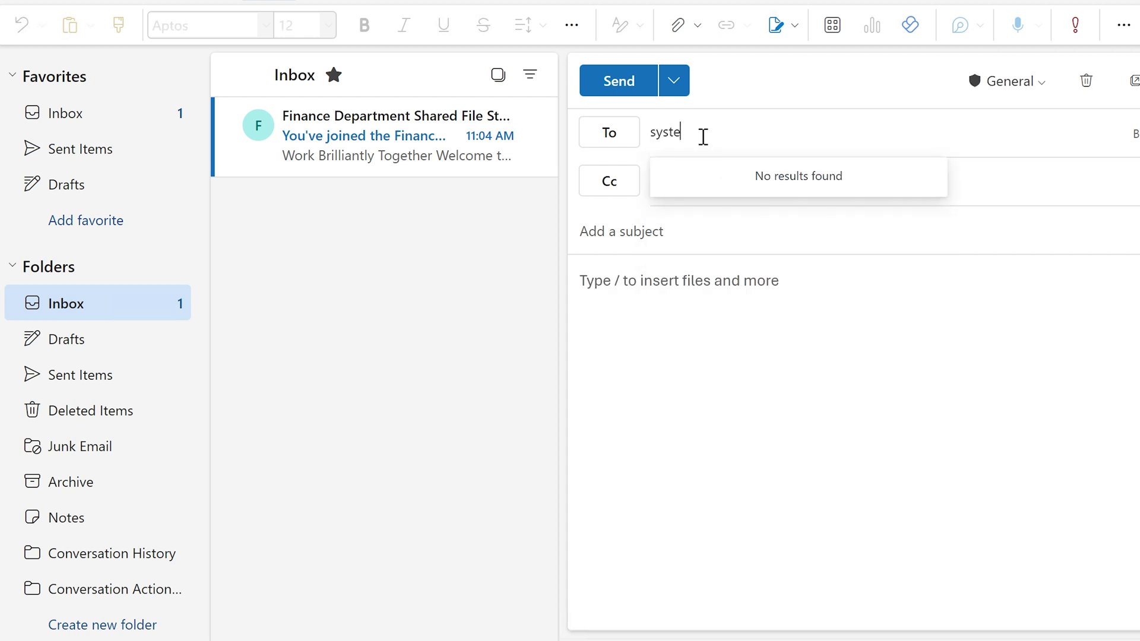
{"action": "key", "text": "BackSpace"}
{"action": "key", "text": "BackSpace"}
{"action": "key", "text": "BackSpace"}
{"action": "key", "text": "BackSpace"}
{"action": "key", "text": "BackSpace"}
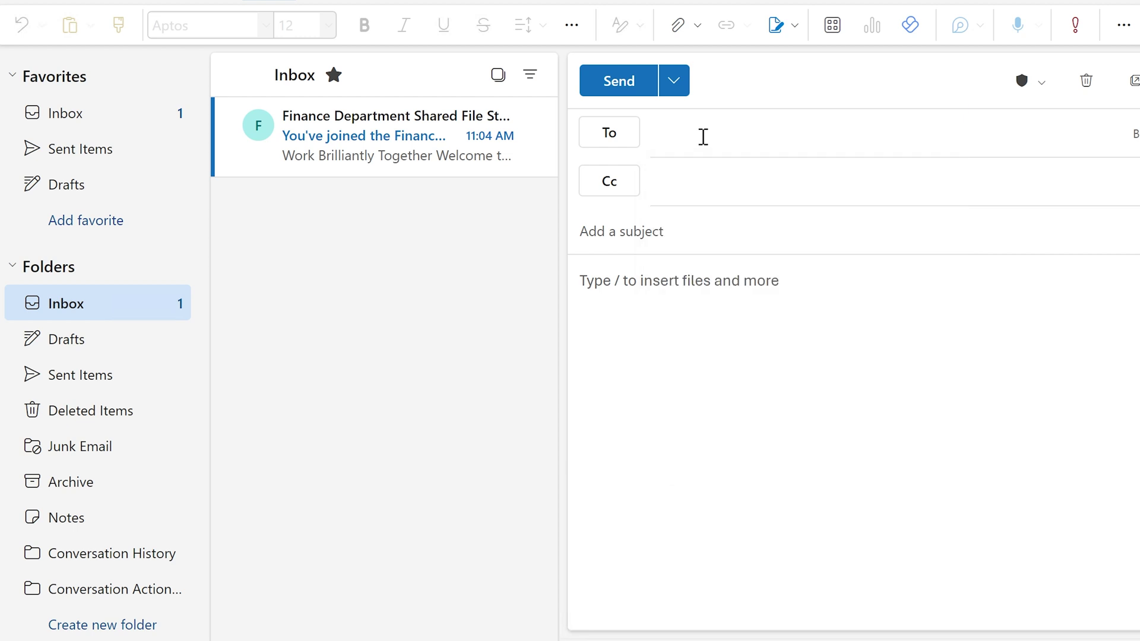
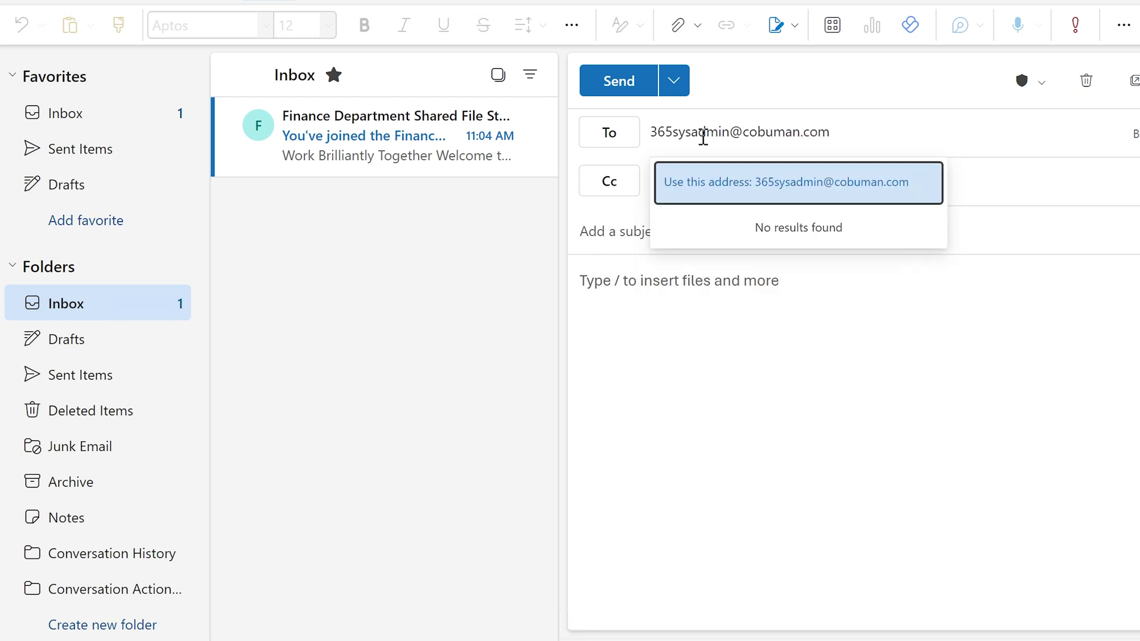
{"action": "left_click", "coordinate": [771, 345]}
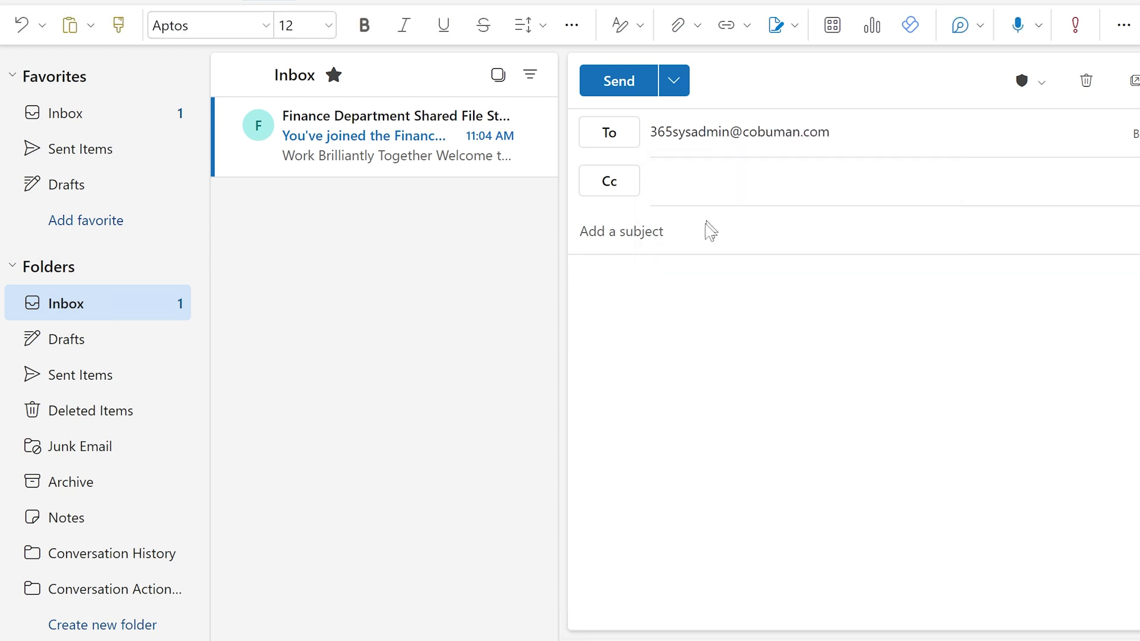
{"action": "left_click", "coordinate": [703, 235]}
{"action": "type", "text": "Requesting "}
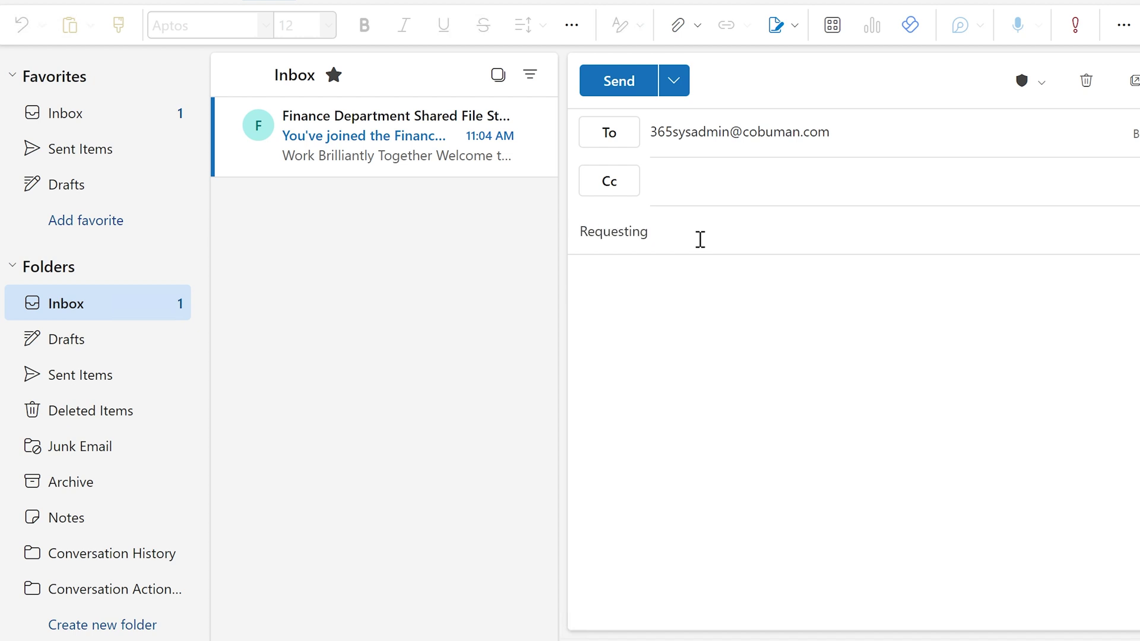
{"action": "type", "text": "Teams Group"}
Write the body 'Requesting Teams Group for my department. We need it for file storage.'
{"action": "key", "text": "ctrl+a"}
{"action": "key", "text": "ctrl+c"}
{"action": "key", "text": "Tab"}
{"action": "key", "text": "ctrl+v"}
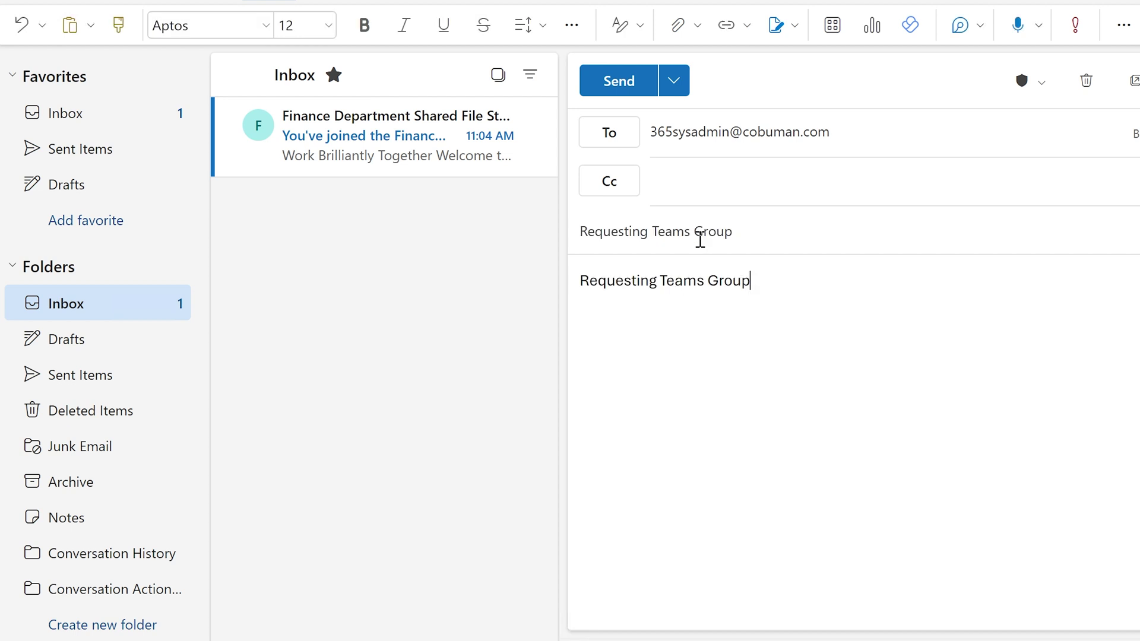
{"action": "type", "text": "for my department. "}
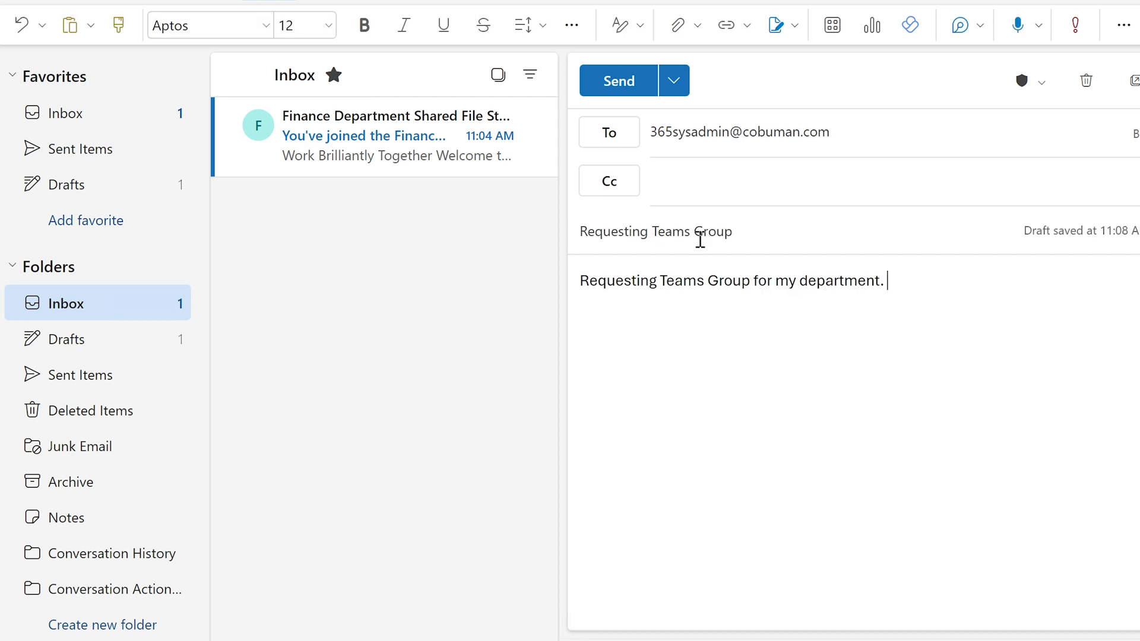
{"action": "type", "text": "We need it for stoa"}
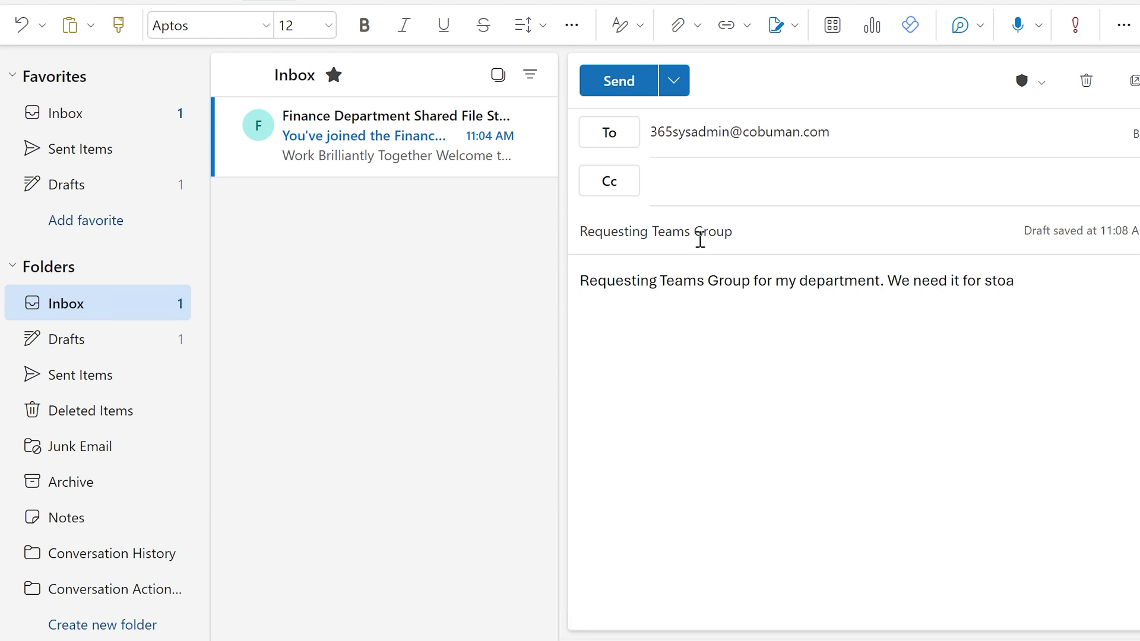
{"action": "key", "text": "BackSpace"}
{"action": "key", "text": "BackSpace"}
{"action": "key", "text": "BackSpace"}
{"action": "key", "text": "BackSpace"}
{"action": "type", "text": "file storage."}
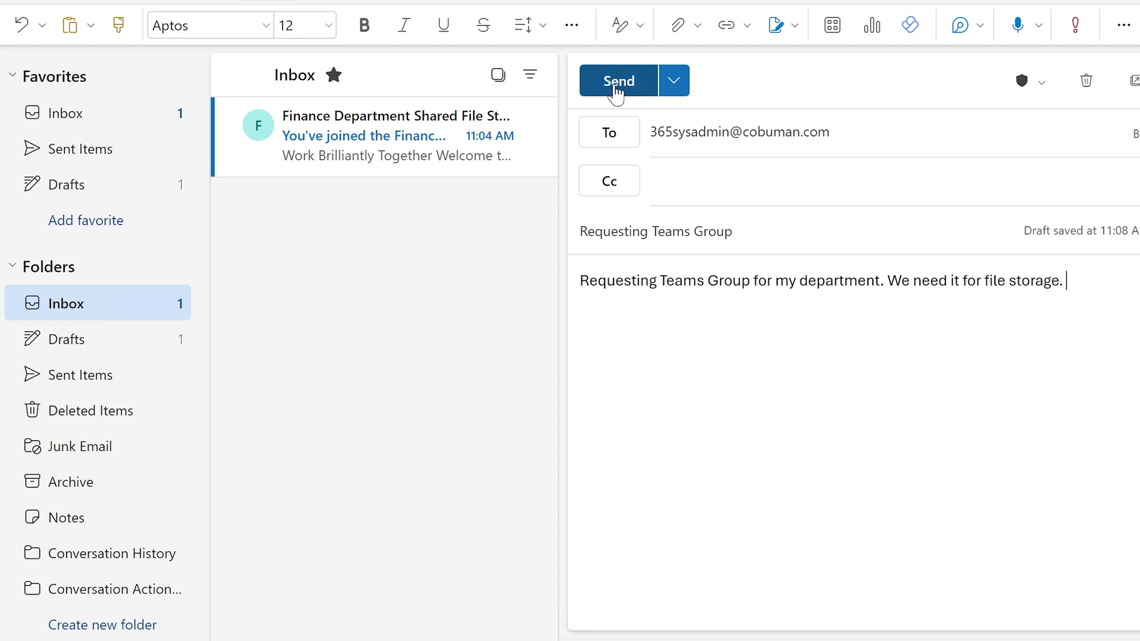
Send the request email, then deselect ChromeSetup.exe in the Shared Files folder
{"action": "left_click", "coordinate": [617, 89]}
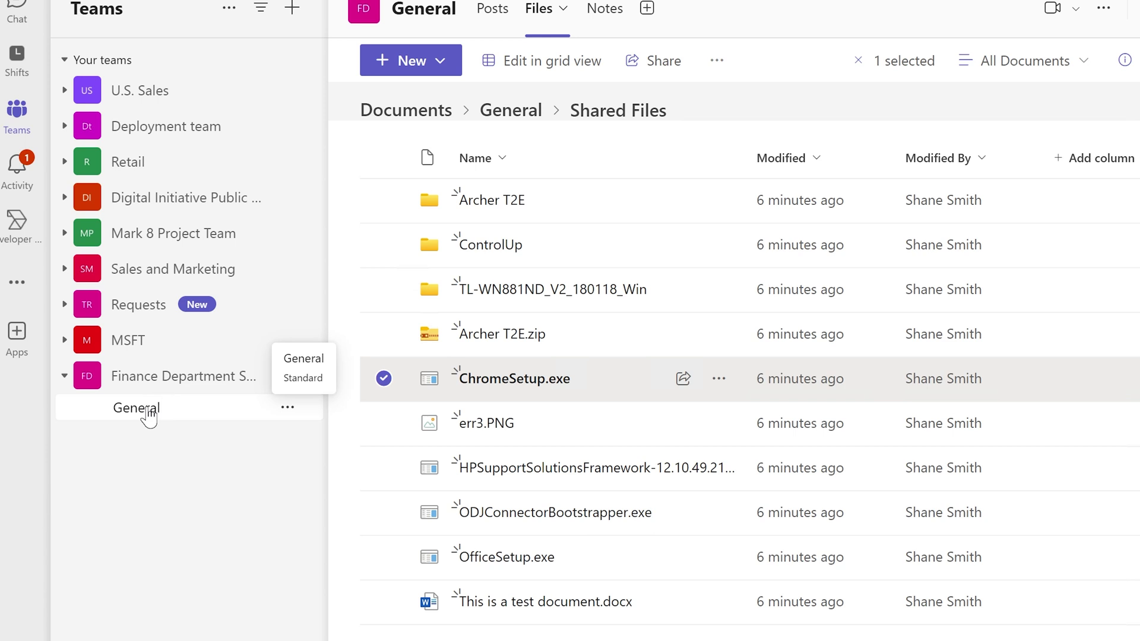
{"action": "left_click", "coordinate": [149, 410]}
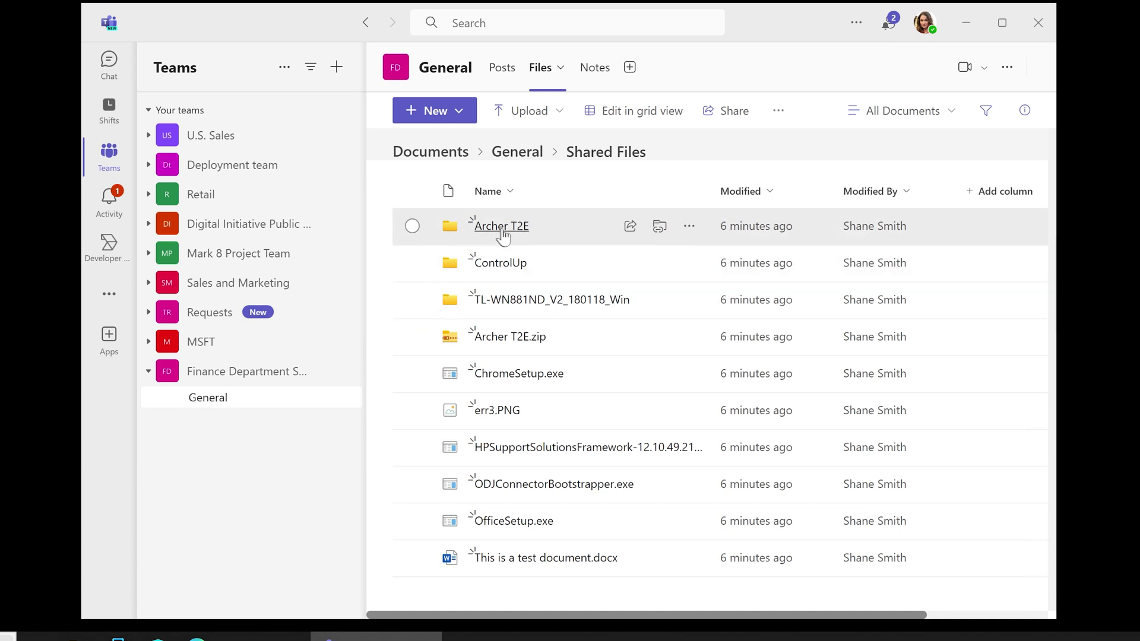
Through Folder color, set Archer T2E to green and ControlUp to light orange
{"action": "left_click", "coordinate": [689, 230]}
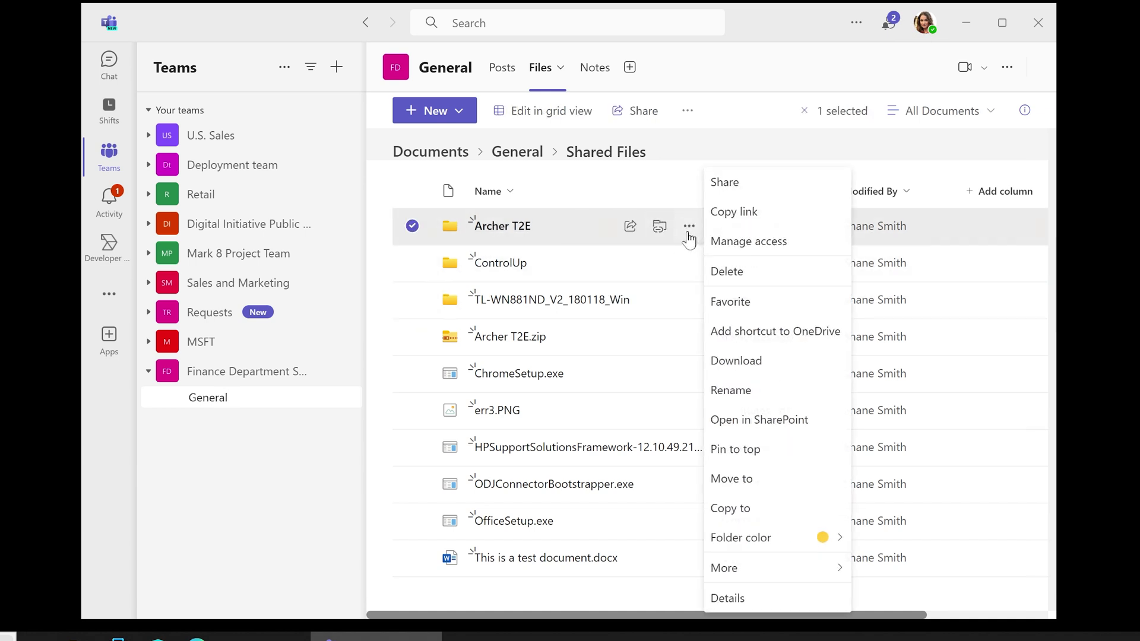
{"action": "mouse_move", "coordinate": [755, 549]}
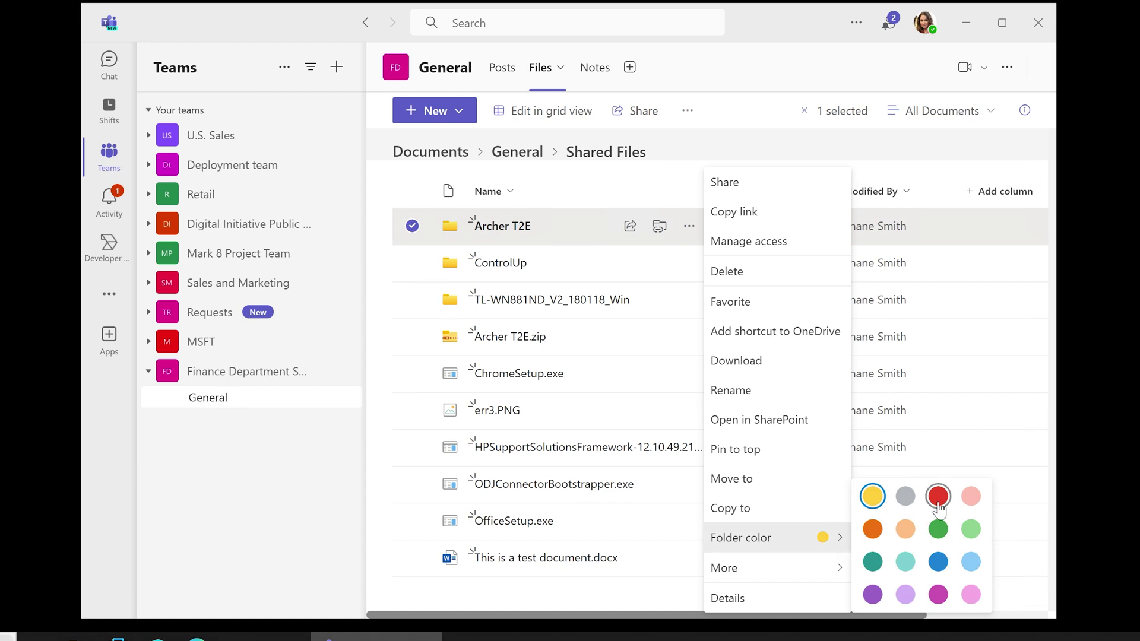
{"action": "left_click", "coordinate": [938, 529]}
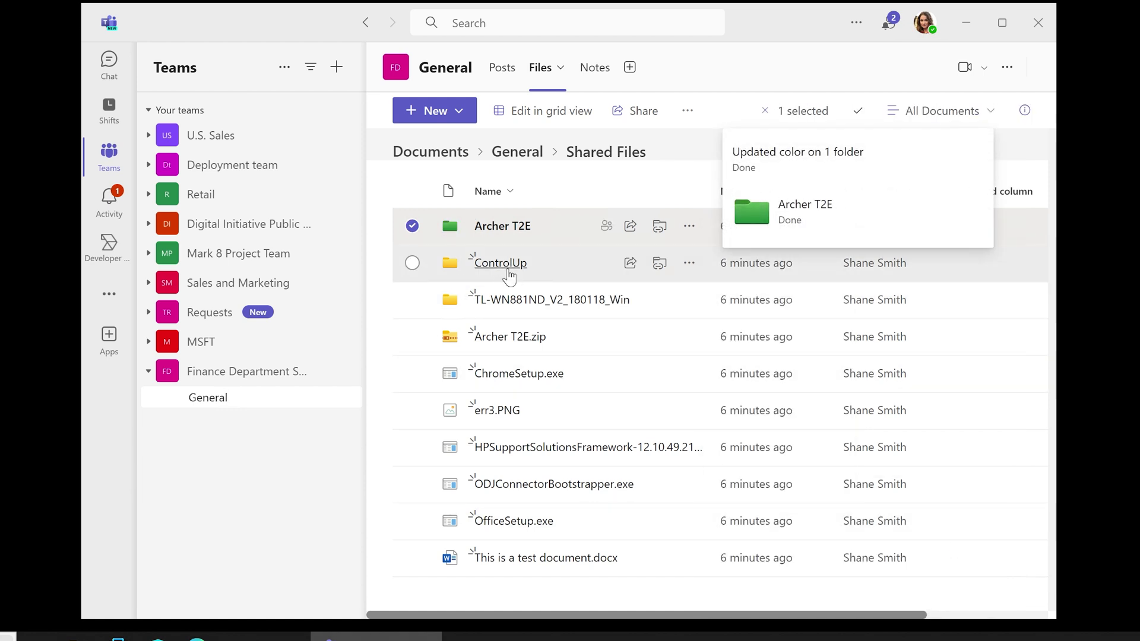
{"action": "left_click", "coordinate": [689, 263]}
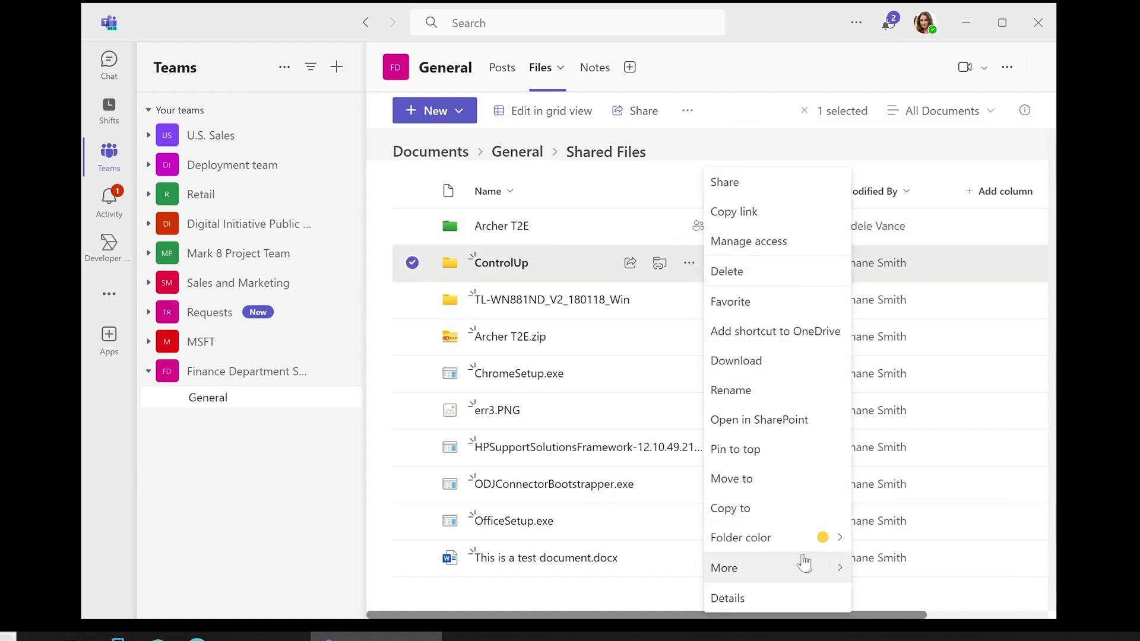
{"action": "mouse_move", "coordinate": [842, 545]}
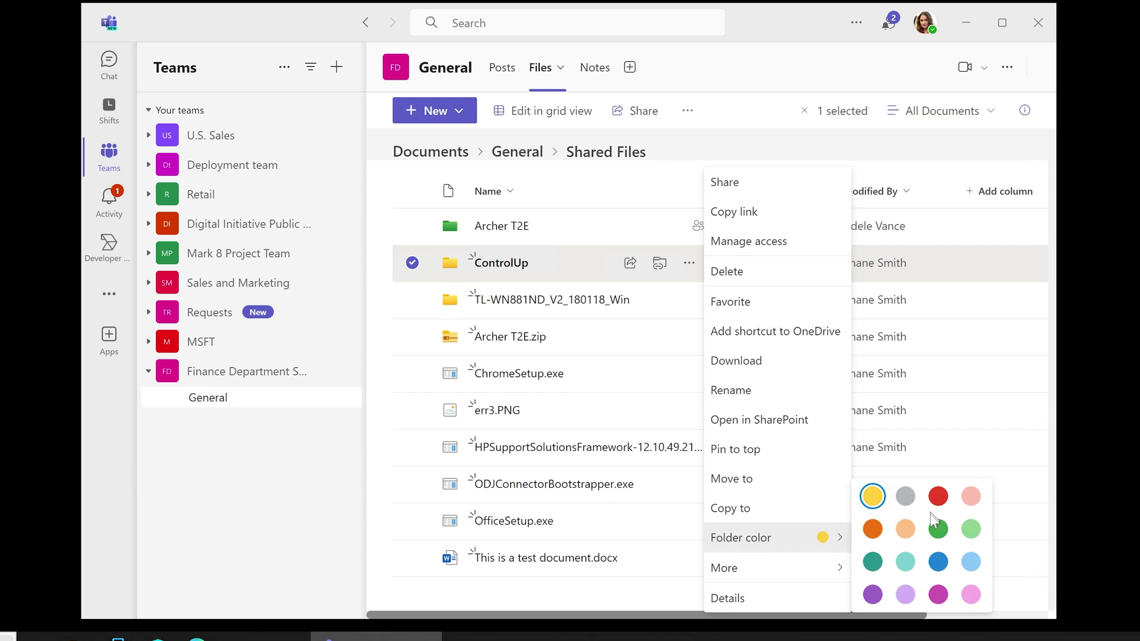
{"action": "left_click", "coordinate": [906, 529]}
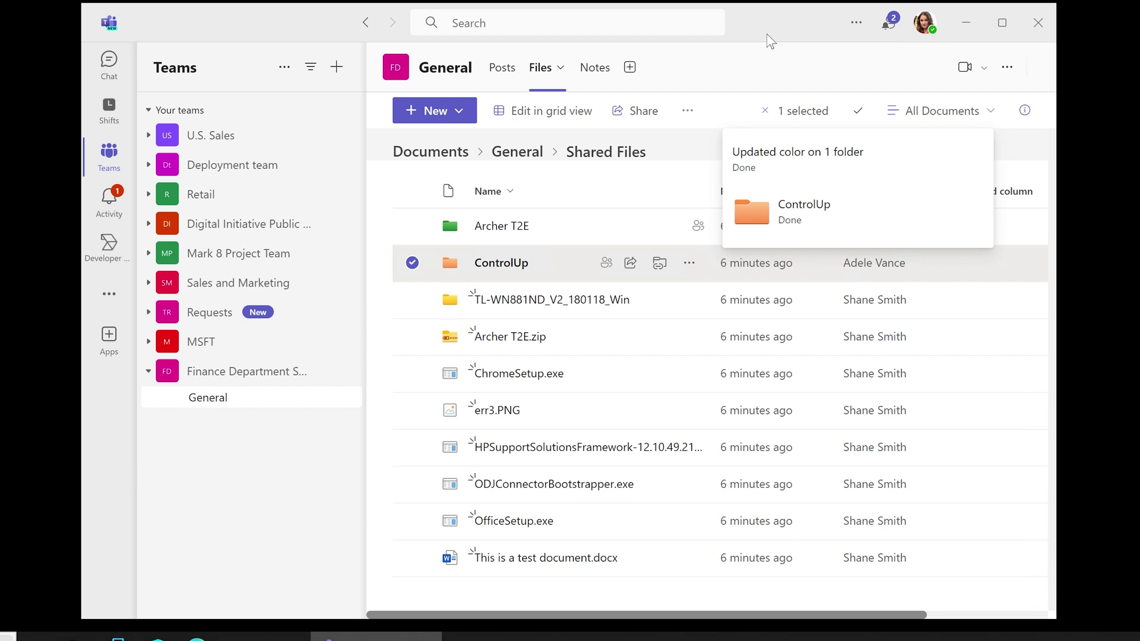
{"action": "left_click", "coordinate": [581, 23]}
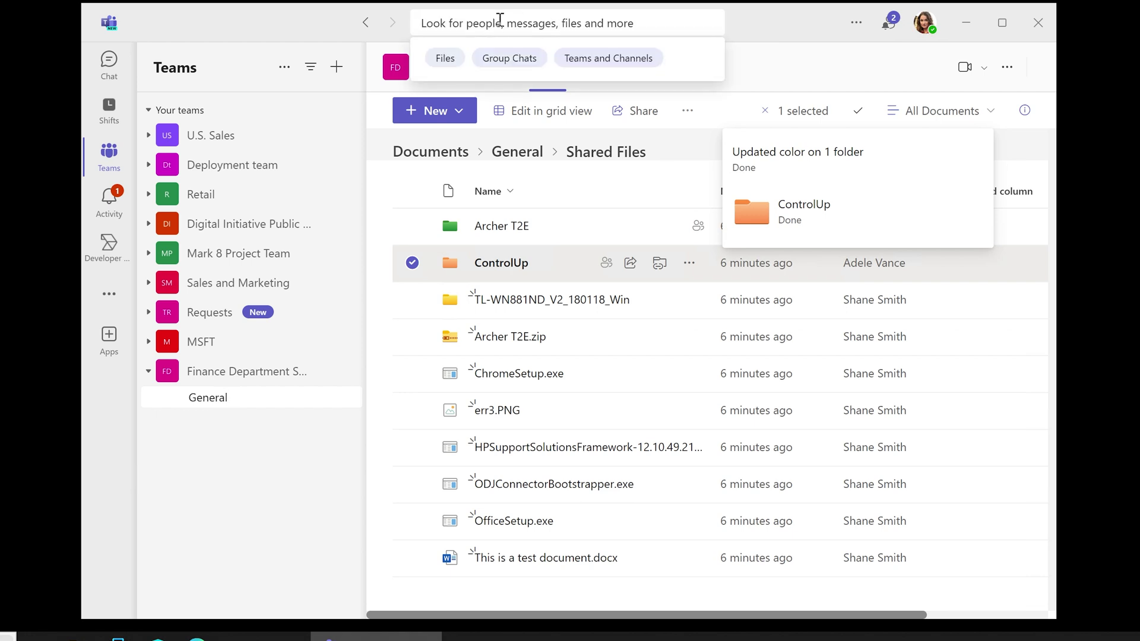
{"action": "left_click", "coordinate": [445, 58]}
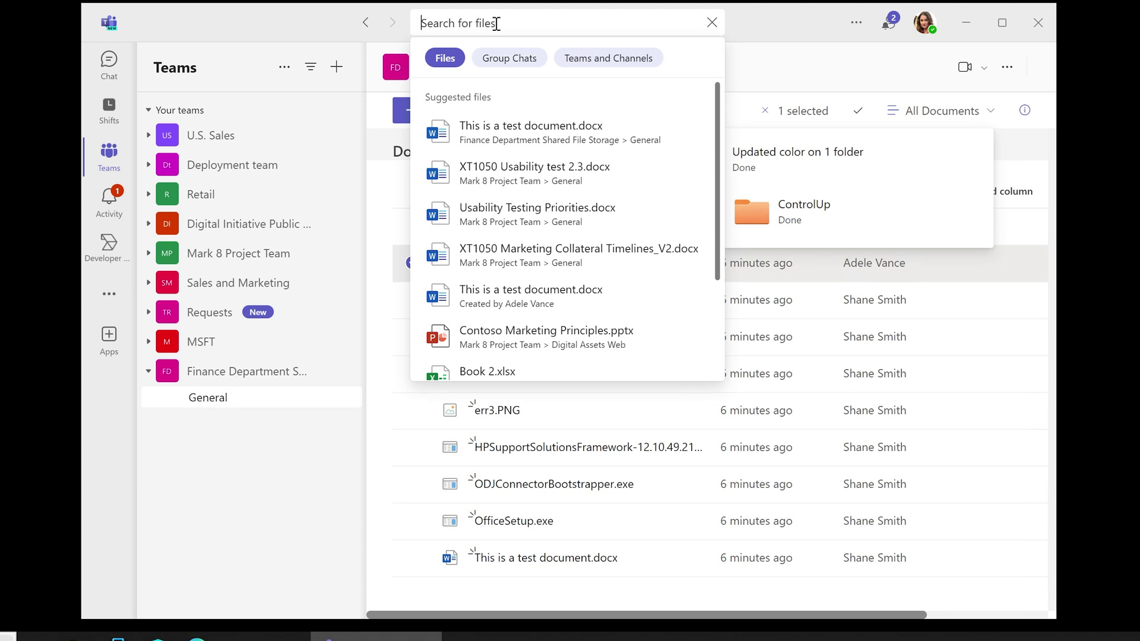
{"action": "left_click", "coordinate": [711, 24]}
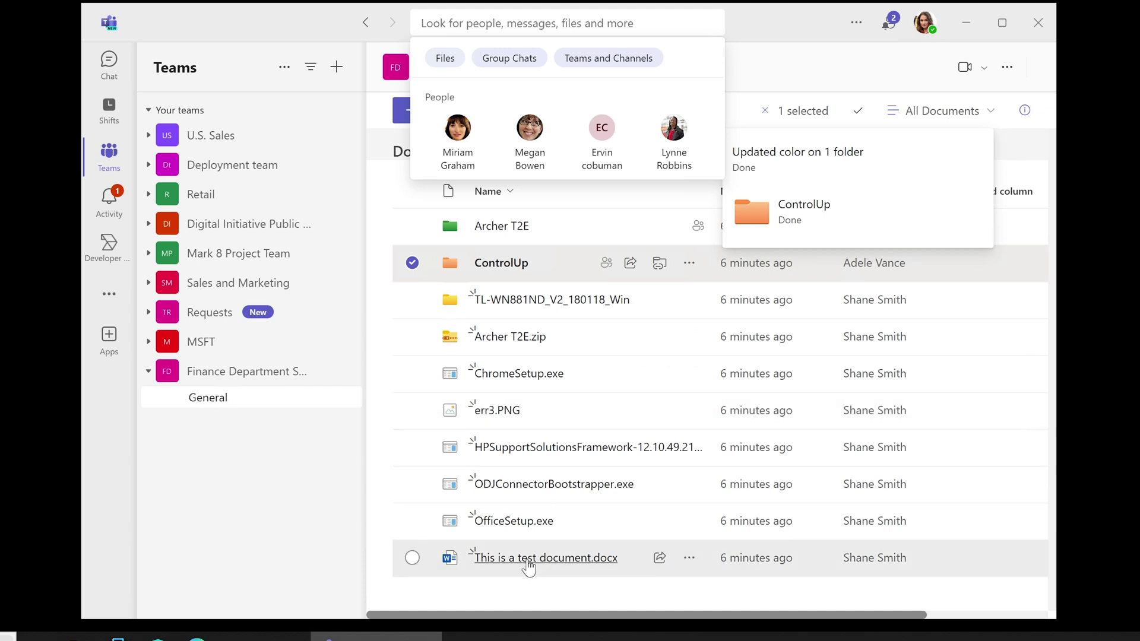
Open This is a test document.docx in Word for the web and place the cursor after its sentence
{"action": "left_click", "coordinate": [530, 561]}
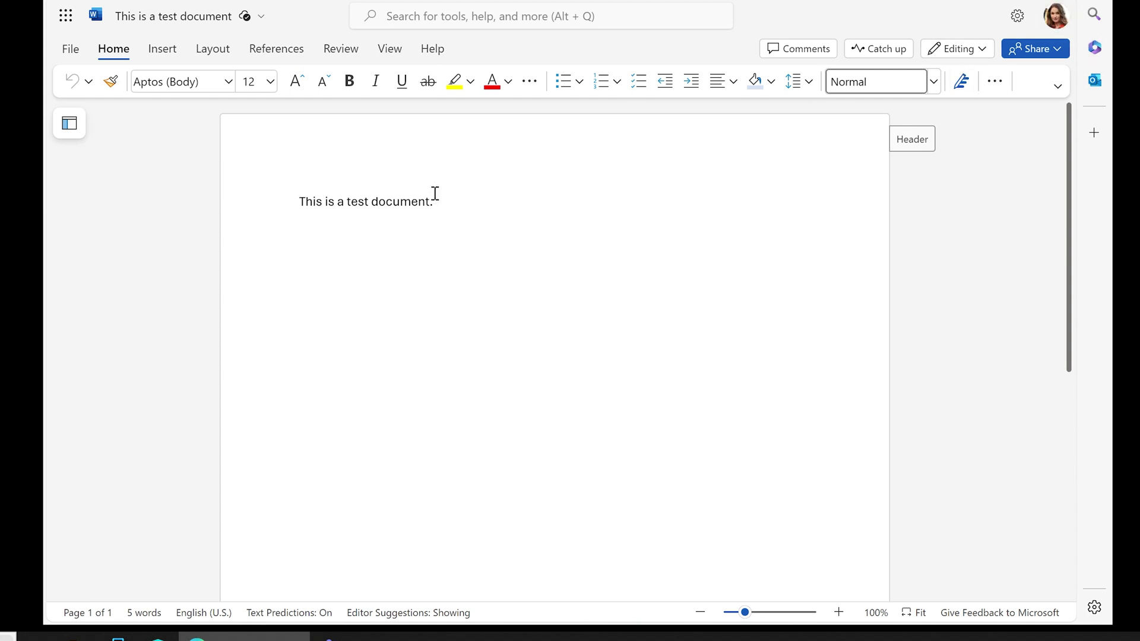
{"action": "left_click", "coordinate": [456, 200]}
From the Outlook mailbox, reach Teams via the Microsoft 365 app launcher and switch to the new Teams
{"action": "key", "text": "ctrl+Tab"}
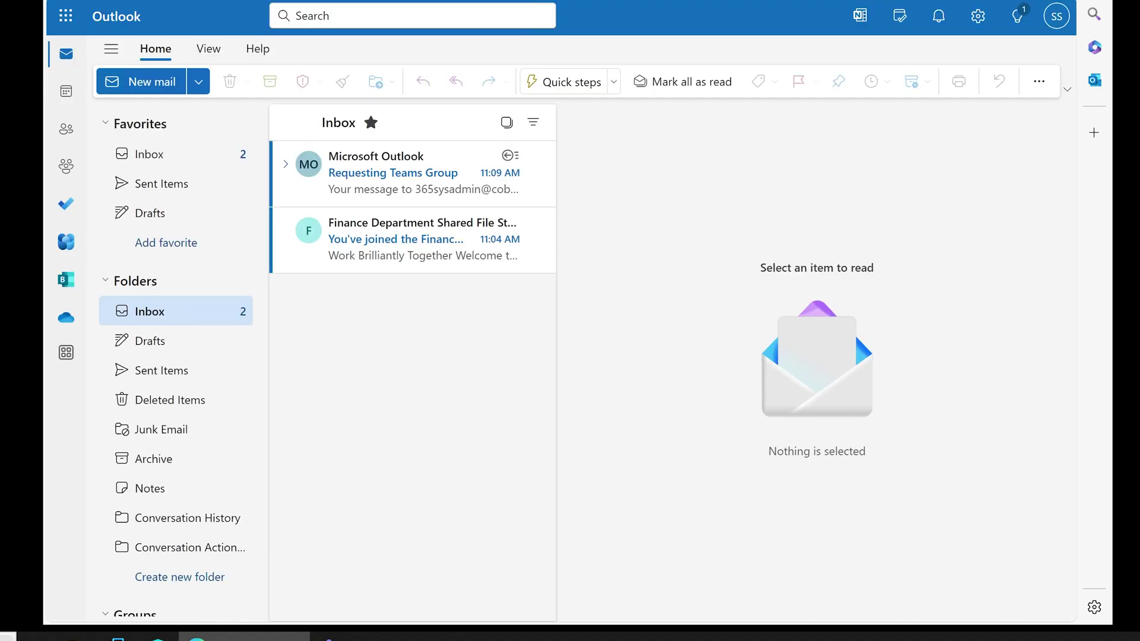
{"action": "left_click", "coordinate": [64, 17]}
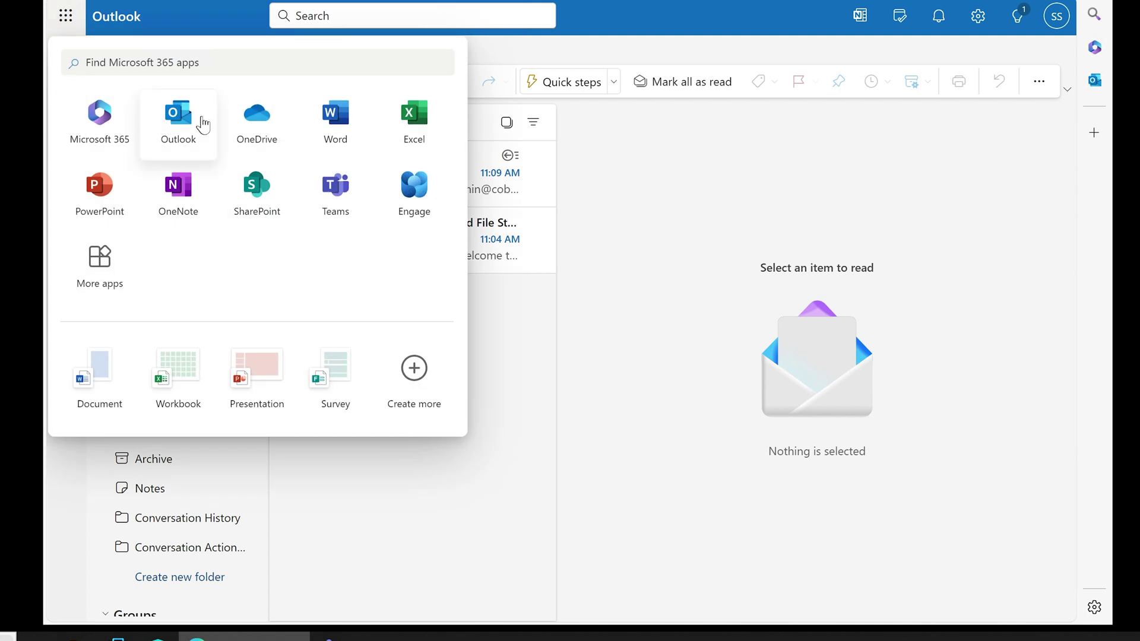
{"action": "left_click", "coordinate": [99, 112]}
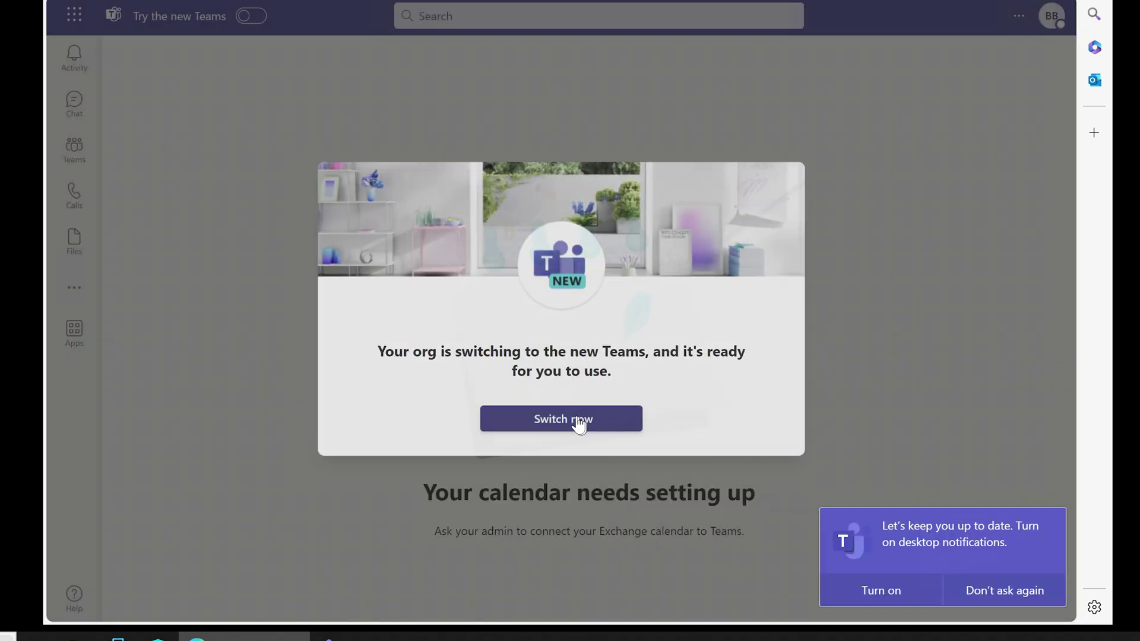
{"action": "left_click", "coordinate": [580, 423]}
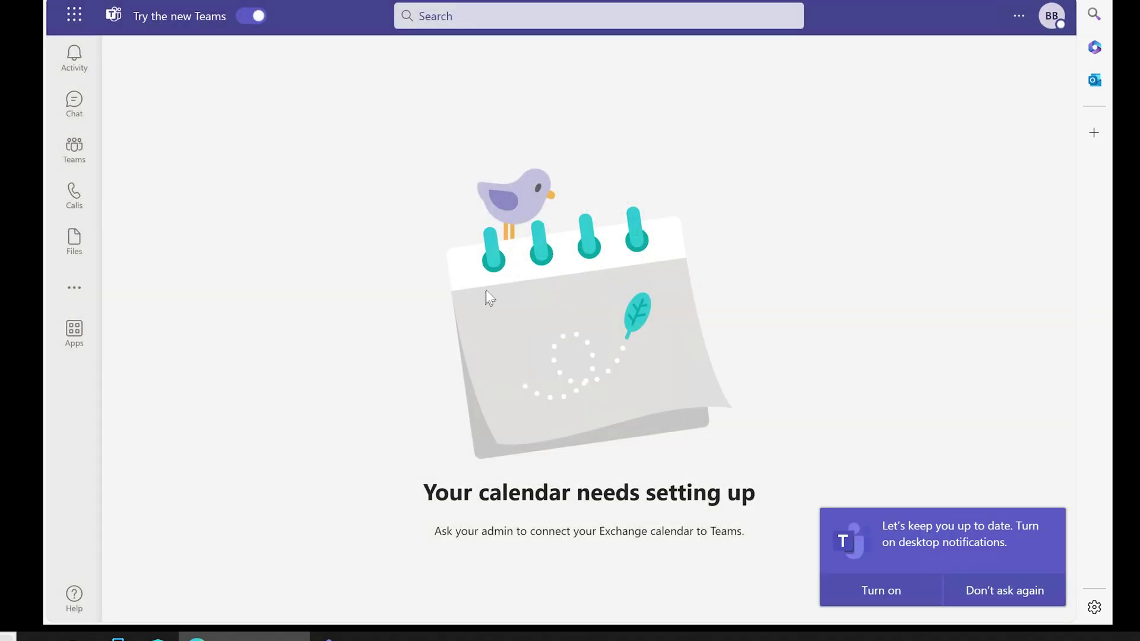
Open 'This is a test document.docx' from the Finance Department General channel's Shared Files folder
{"action": "left_click", "coordinate": [187, 276]}
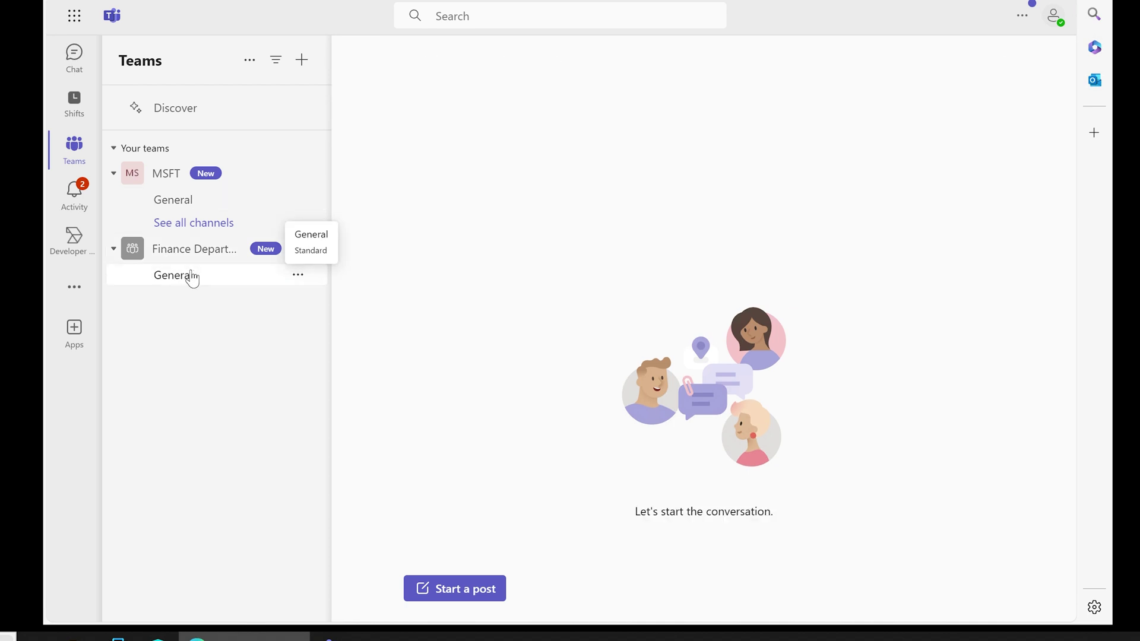
{"action": "left_click", "coordinate": [506, 66]}
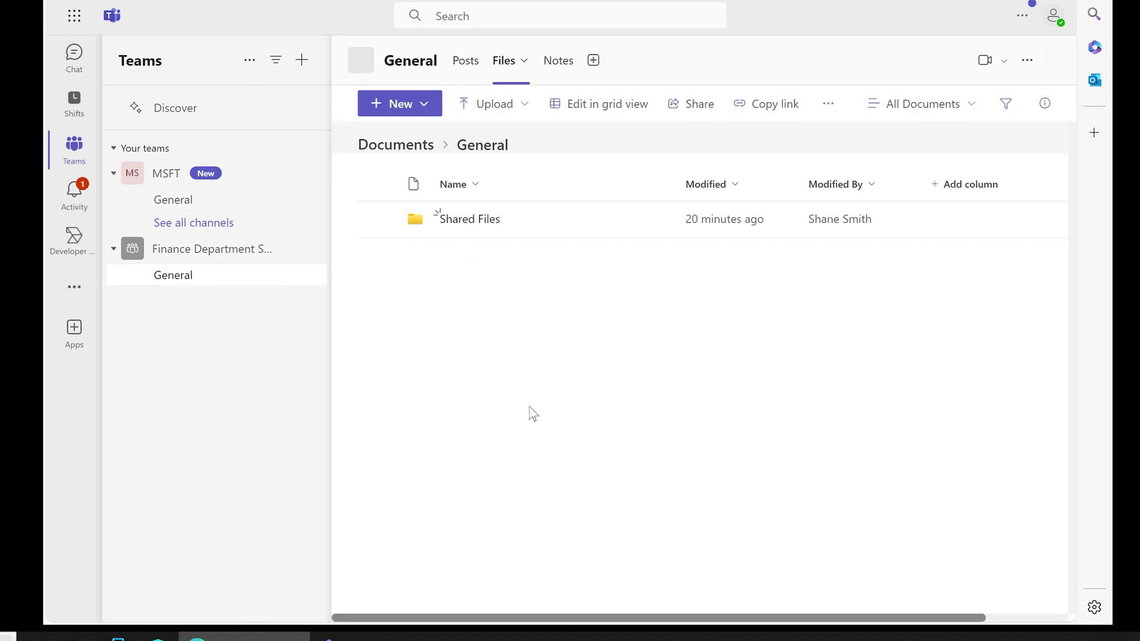
{"action": "left_click", "coordinate": [470, 224]}
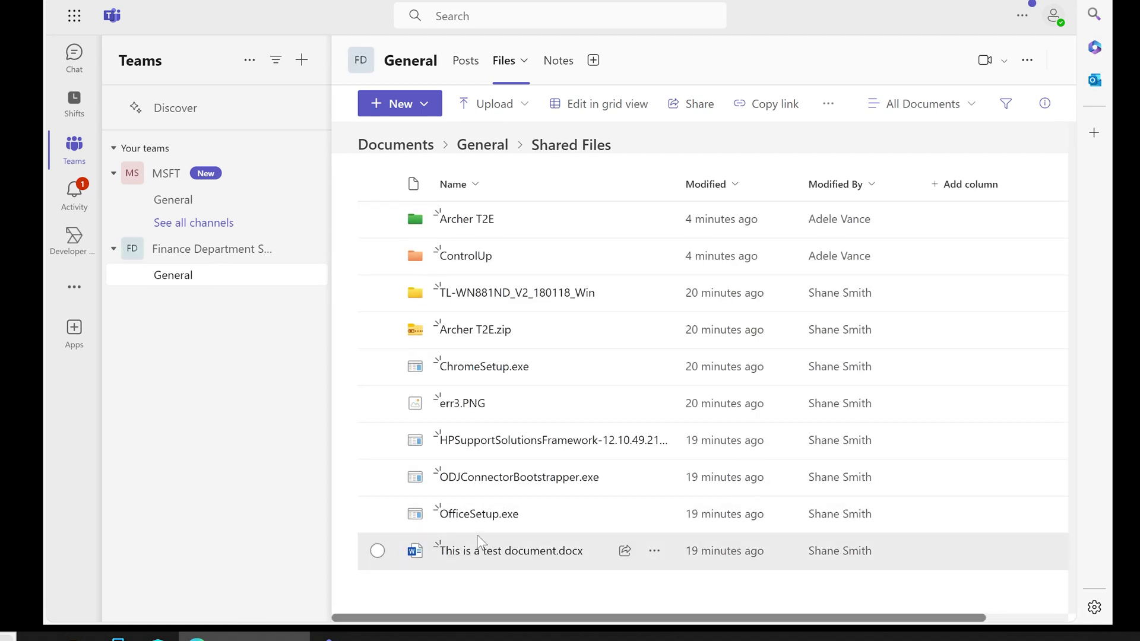
{"action": "left_click", "coordinate": [478, 550]}
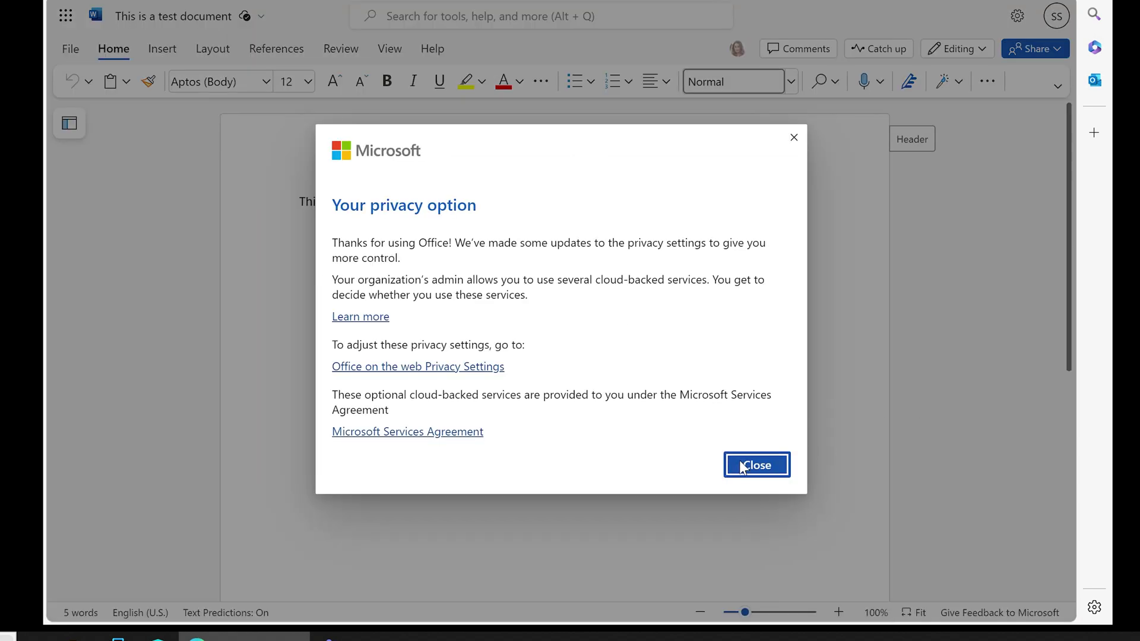
Close the privacy notice, then view and dismiss the other co-author's avatar menu
{"action": "left_click", "coordinate": [743, 463]}
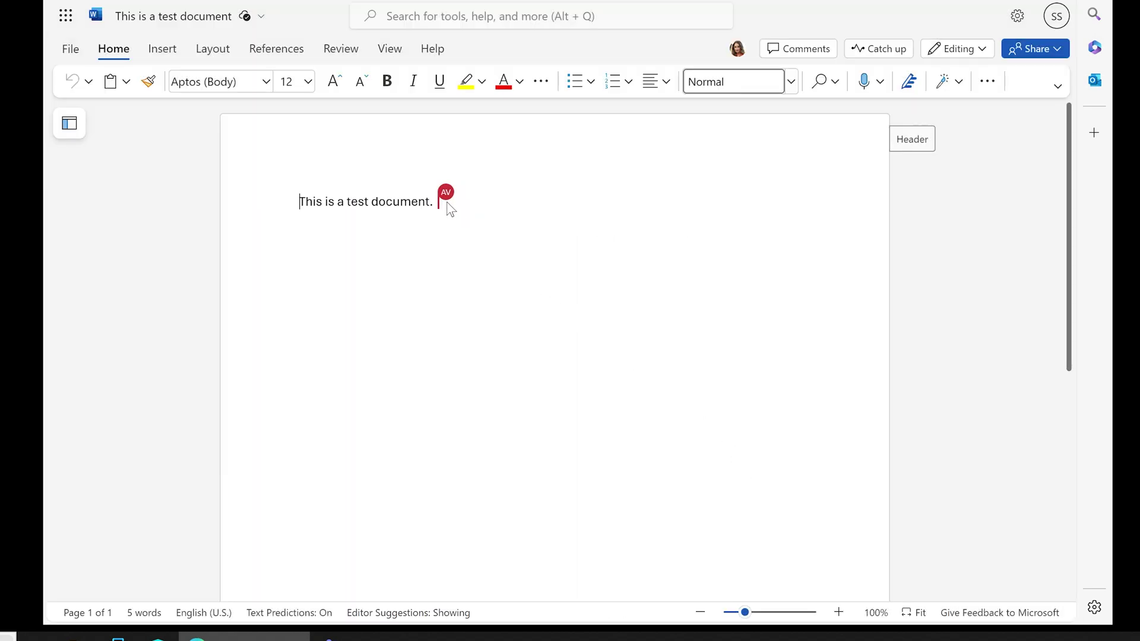
{"action": "mouse_move", "coordinate": [444, 203]}
{"action": "left_click", "coordinate": [741, 52]}
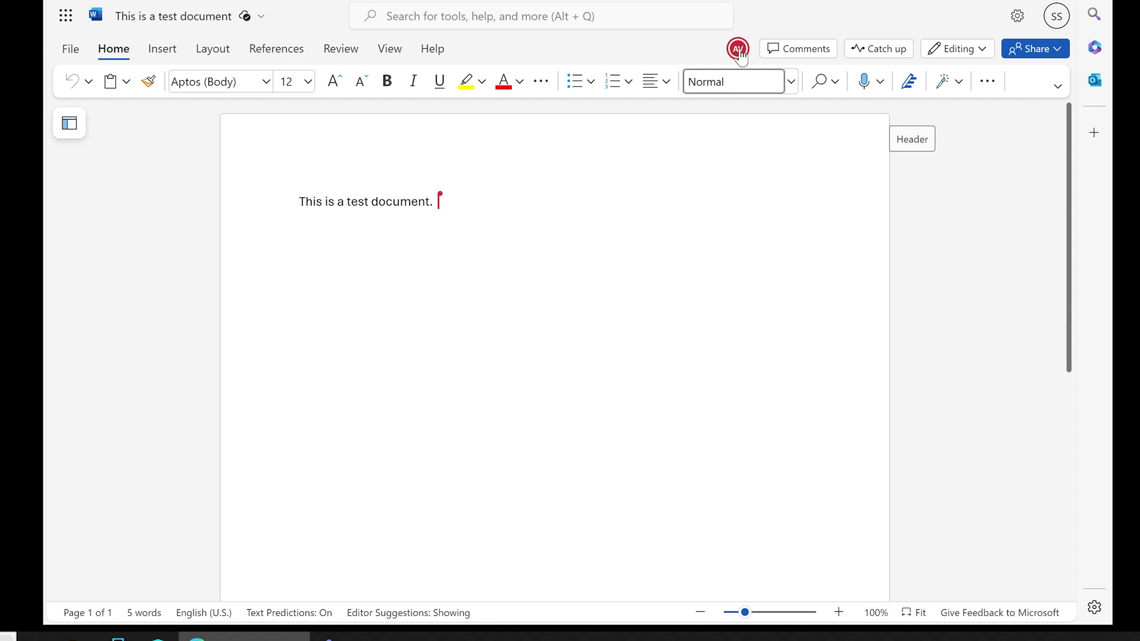
{"action": "left_click", "coordinate": [650, 56]}
{"action": "key", "text": "alt+Tab"}
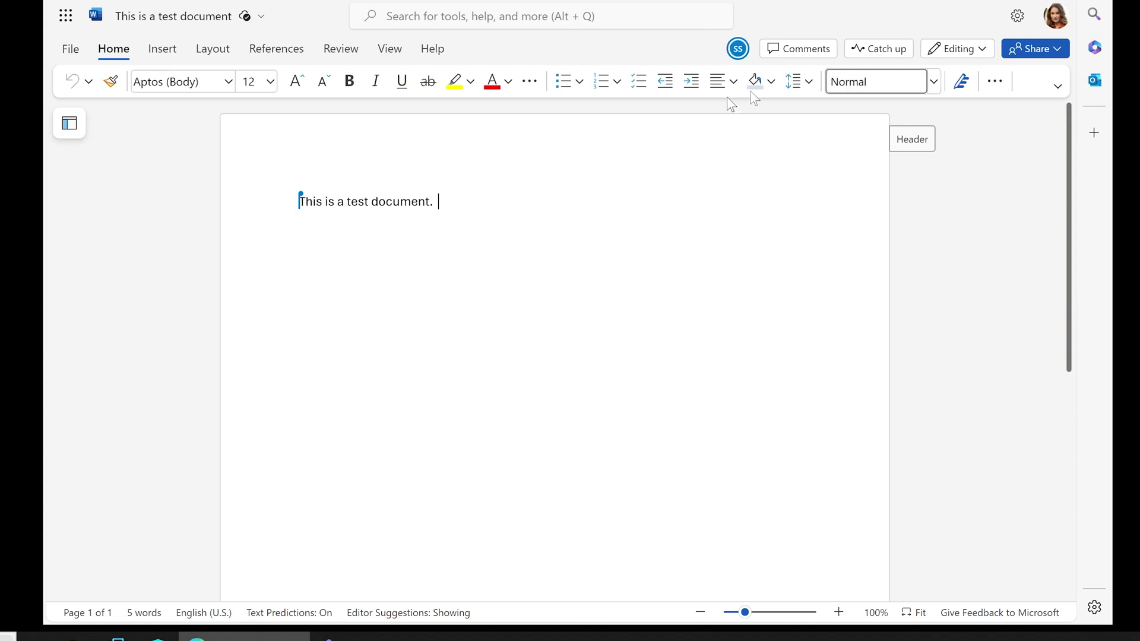
{"action": "mouse_move", "coordinate": [305, 206]}
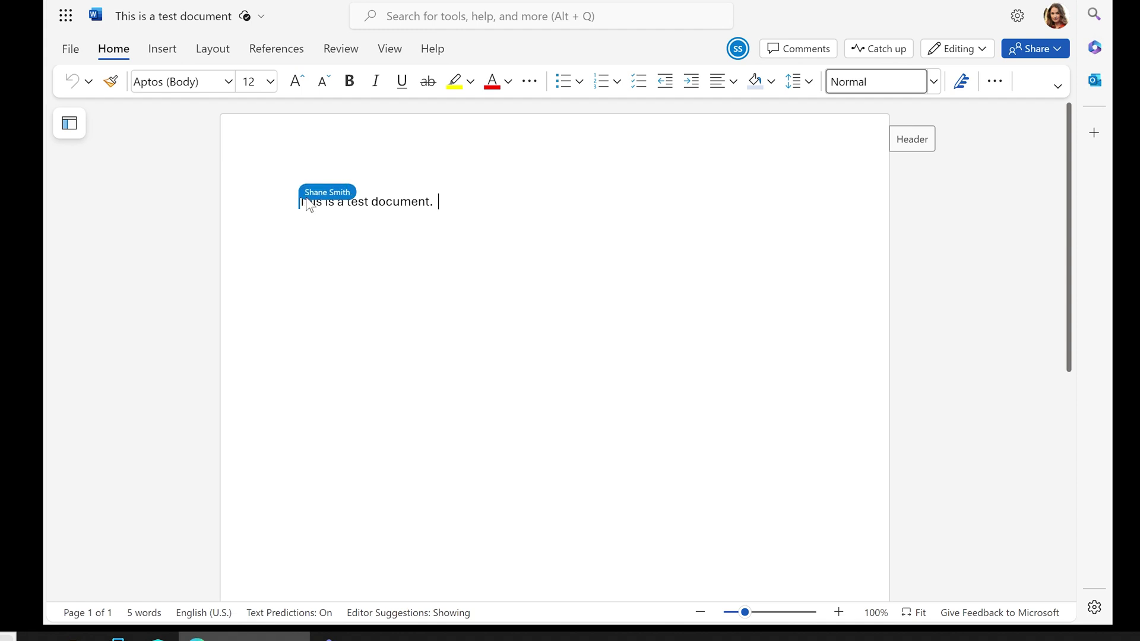